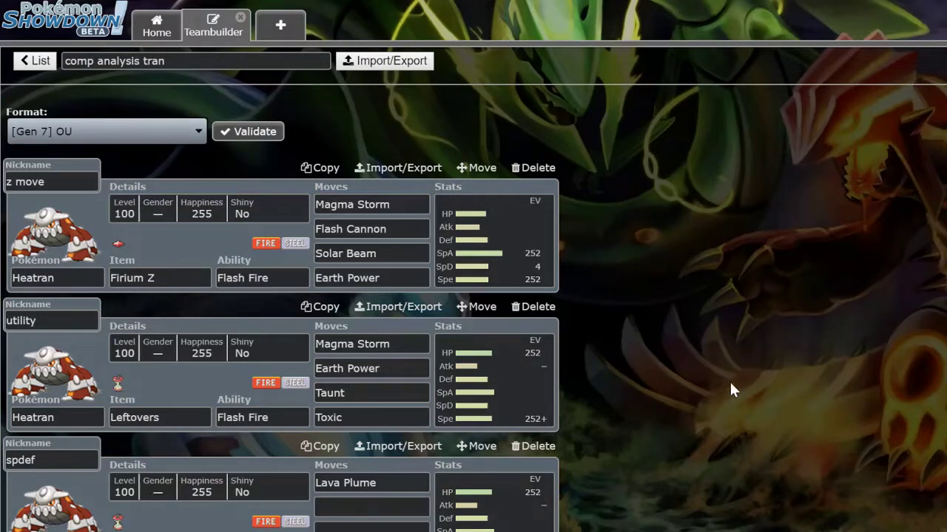
Open the z move Heatran set for editing.
scroll(730, 384, down, 1)
scroll(731, 384, up, 1)
click(388, 287)
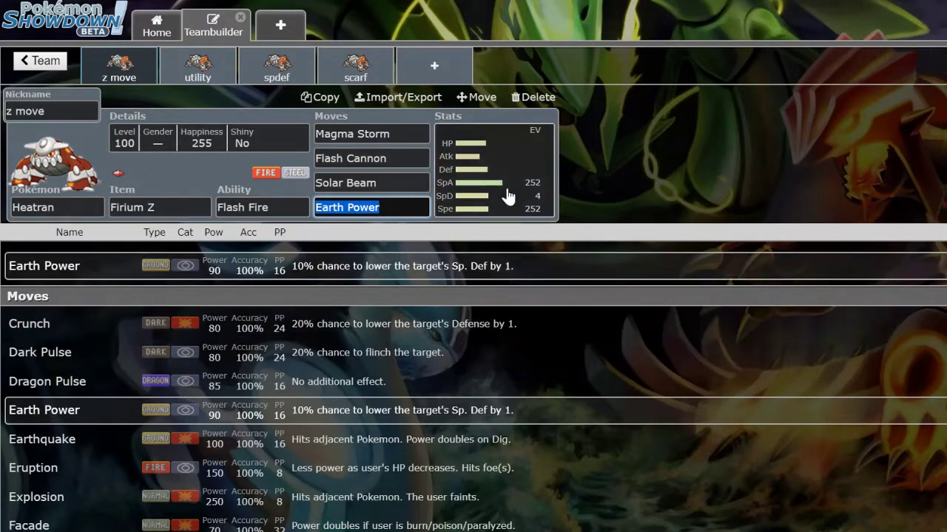
Put Taunt in the second move slot and clear Solar Beam from the third.
click(201, 208)
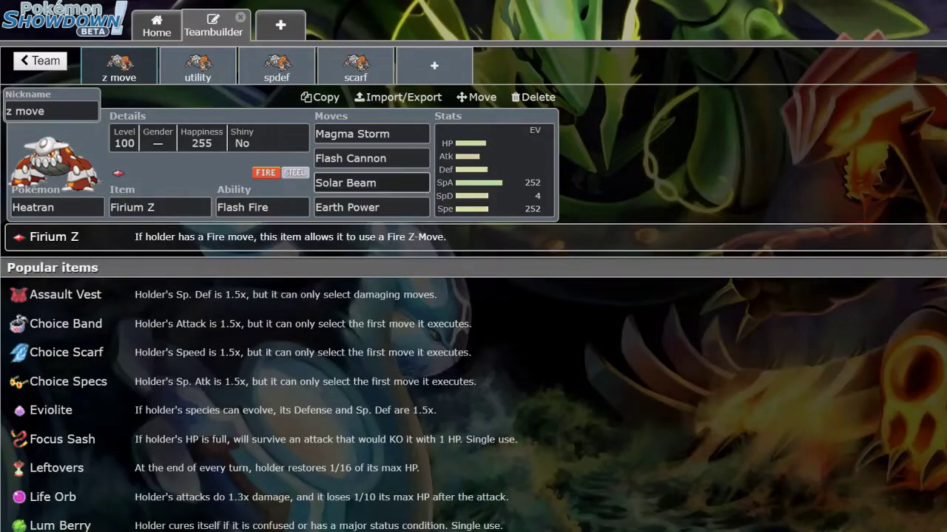
drag(391, 134, 380, 134)
click(374, 183)
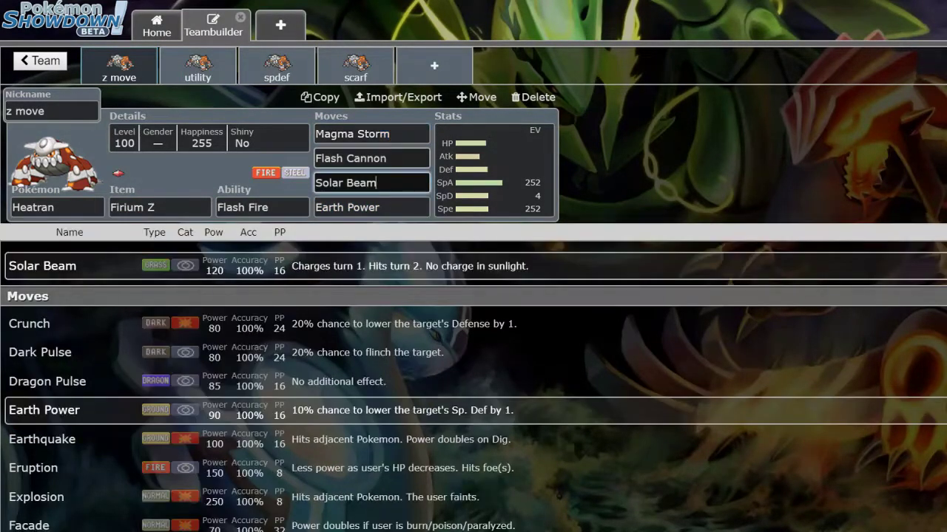
click(372, 158)
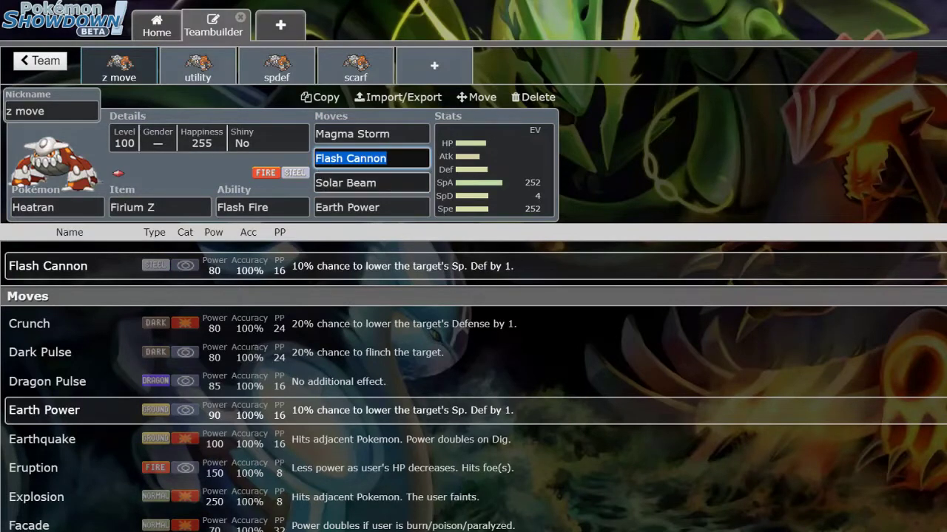
text(taunt)
key(Return)
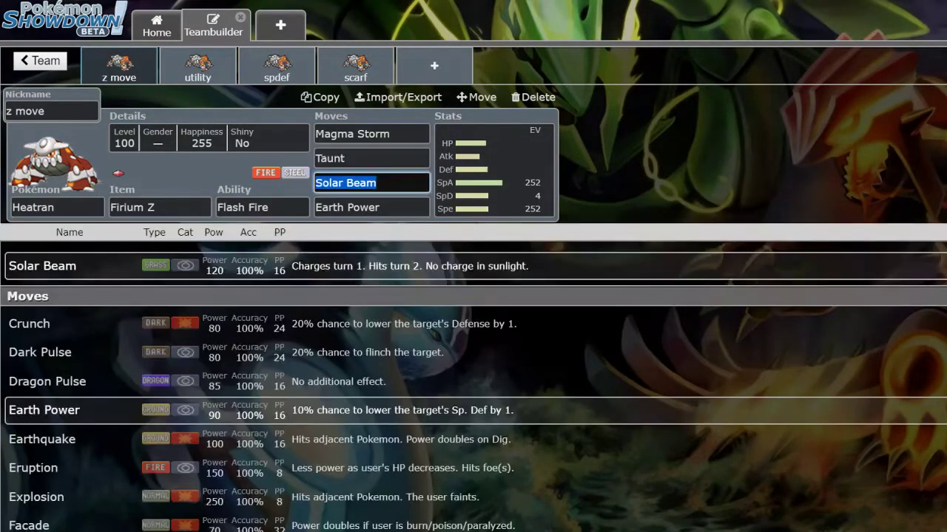
key(BackSpace)
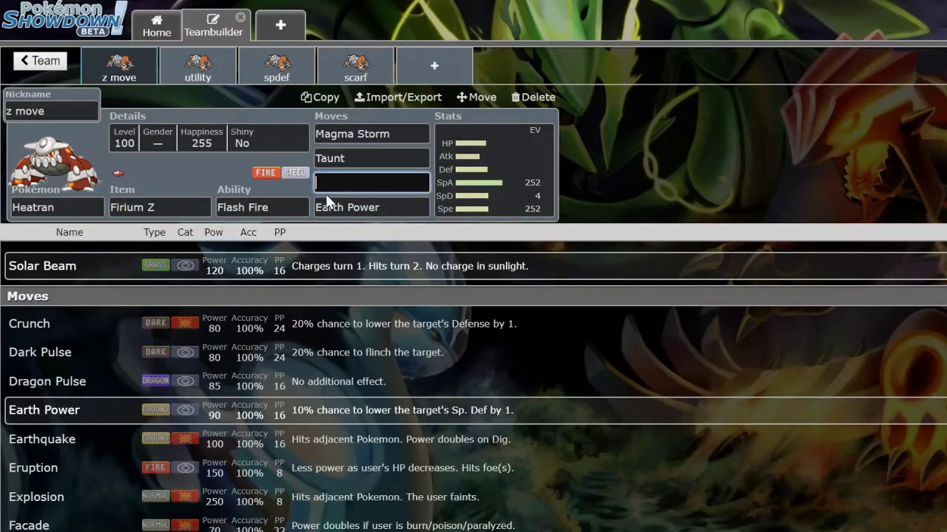
Delete Earth Power and Taunt so every move slot is empty.
click(210, 206)
click(371, 182)
scroll(182, 413, down, 3)
scroll(183, 413, down, 5)
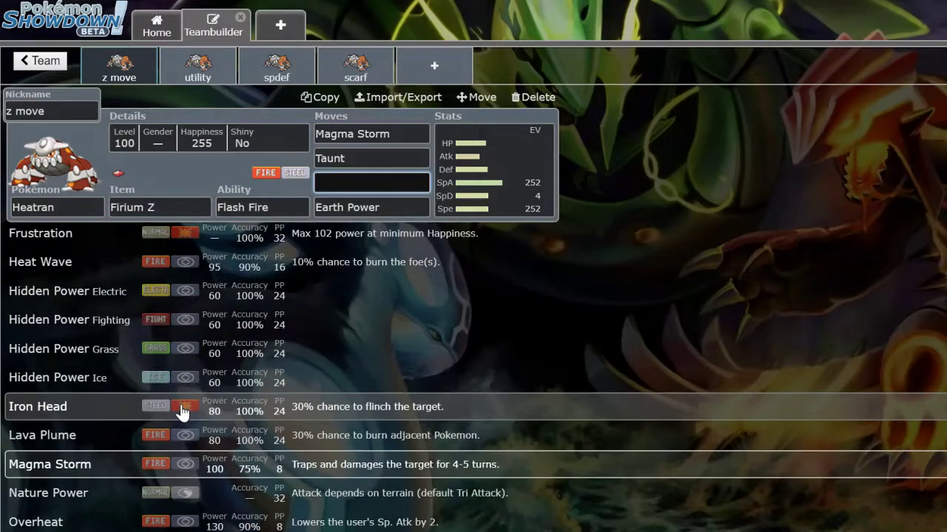
scroll(182, 412, up, 3)
scroll(182, 413, up, 4)
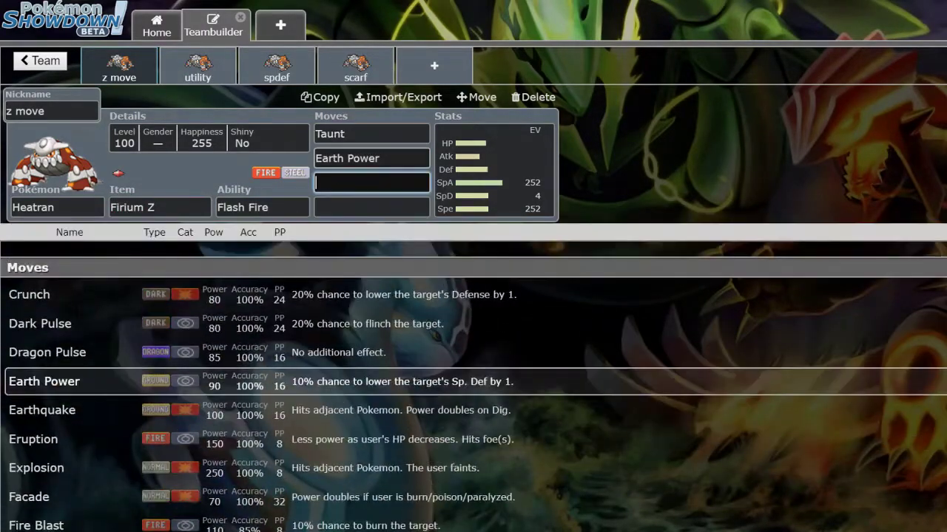
click(371, 158)
key(BackSpace)
click(371, 133)
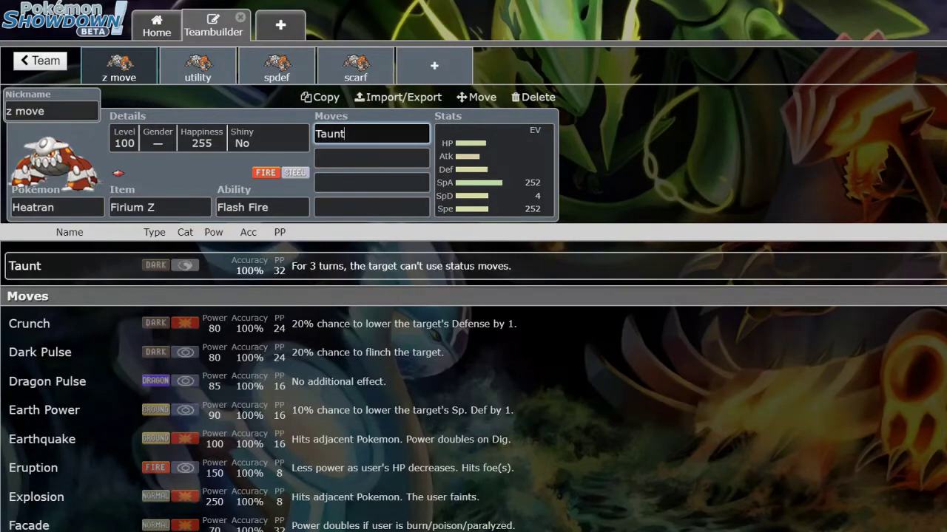
key(BackSpace)
Fill move slots one to three with Magma Storm, Earth Power and Taunt.
text(magma)
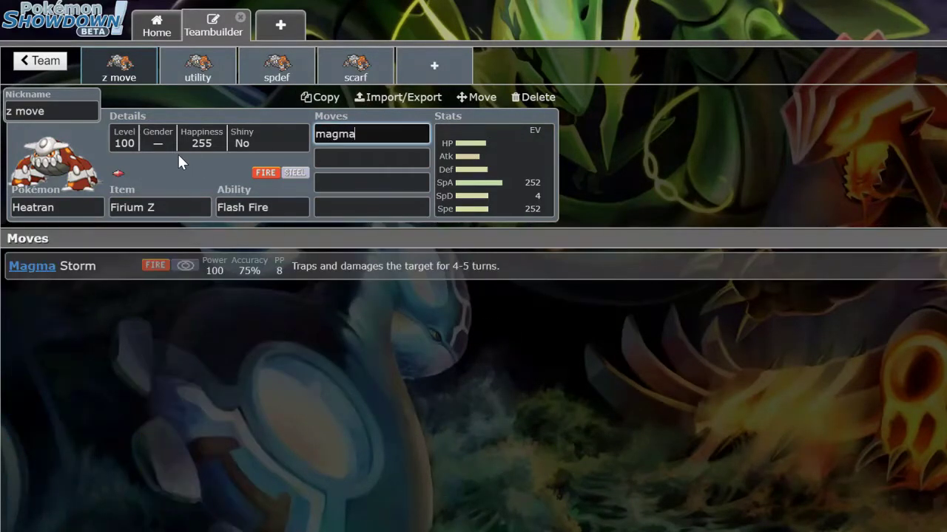
key(Return)
text(earth)
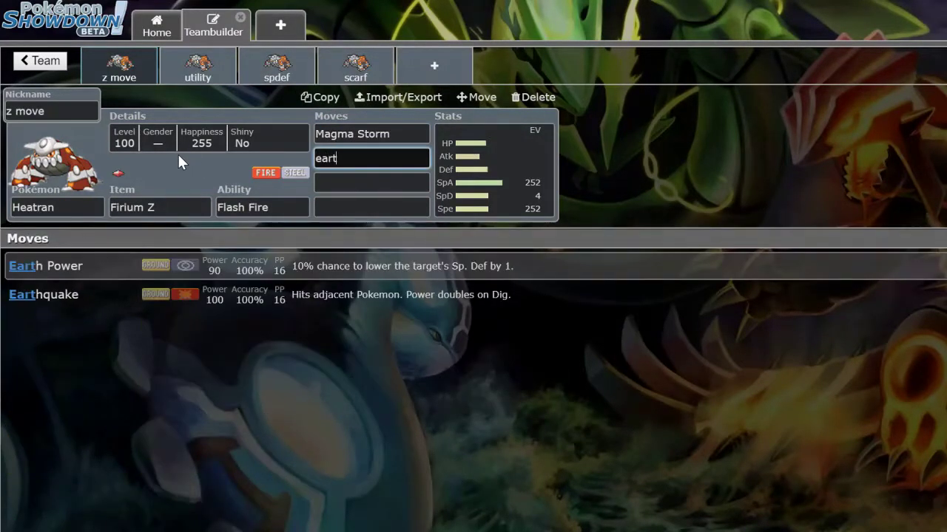
click(170, 272)
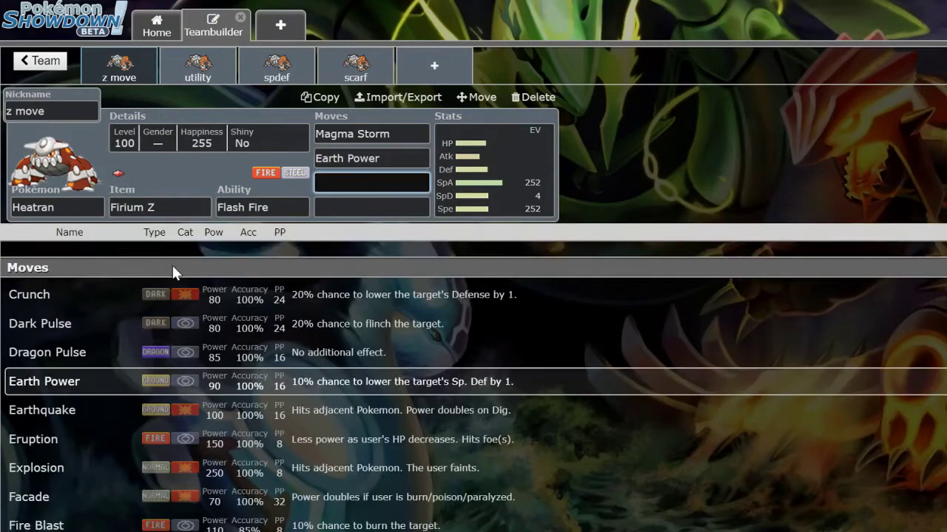
text(tau)
click(171, 265)
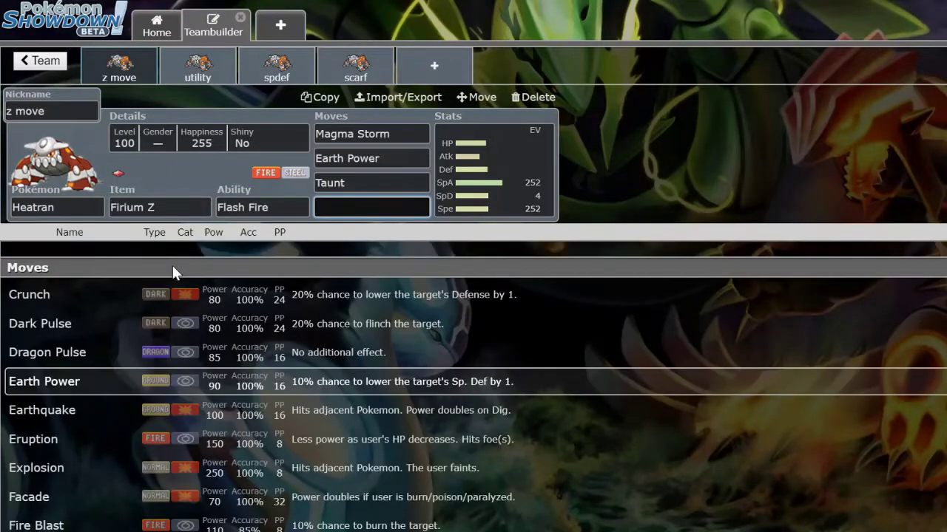
Review the held item and each move's details, ending on the empty fourth slot.
click(160, 207)
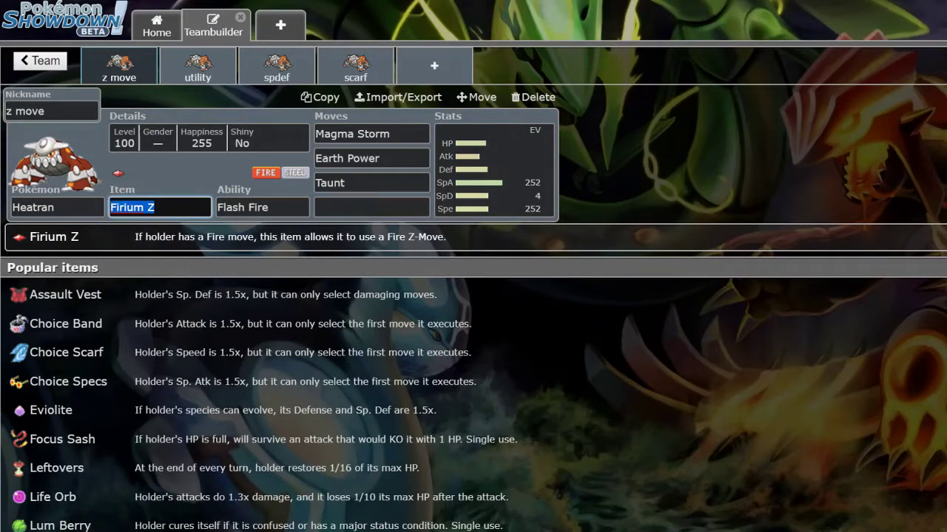
click(155, 207)
click(370, 207)
click(370, 183)
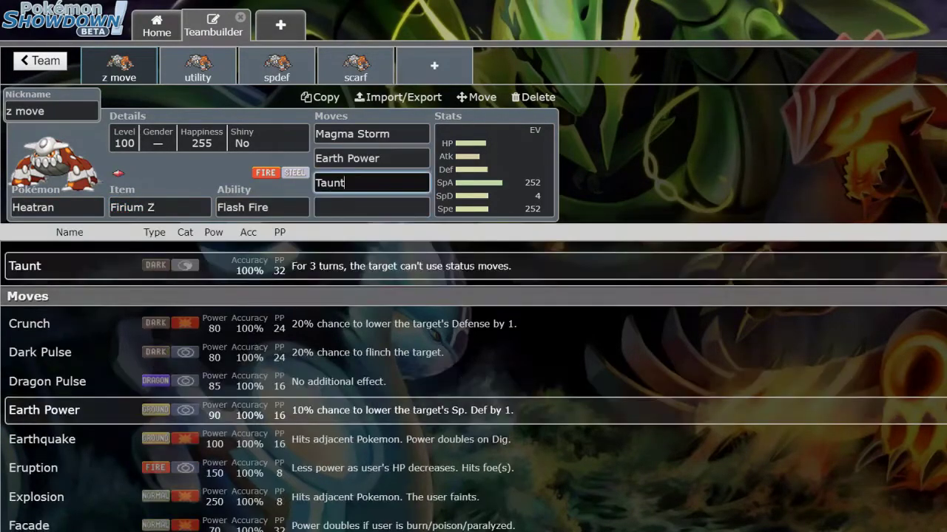
click(399, 152)
click(399, 137)
click(404, 159)
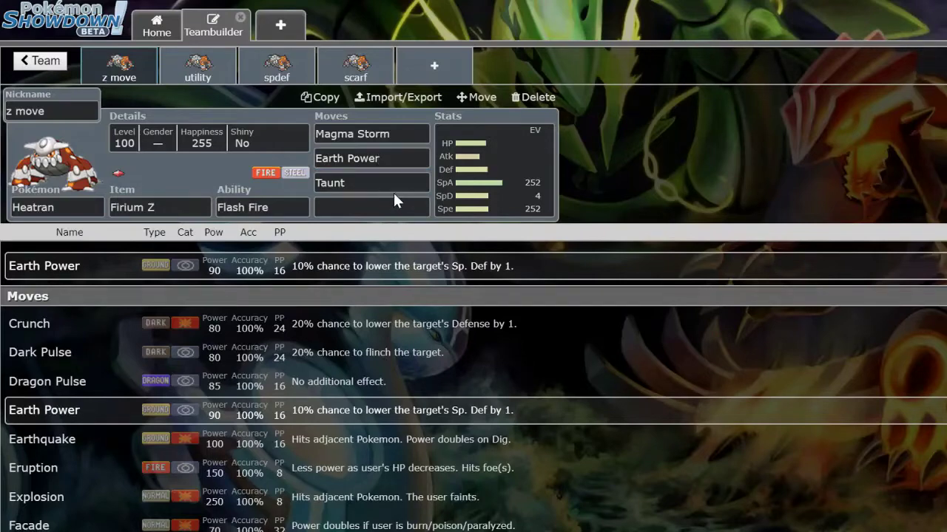
click(392, 189)
click(370, 207)
click(369, 182)
click(370, 158)
click(370, 134)
click(370, 158)
click(369, 182)
click(370, 207)
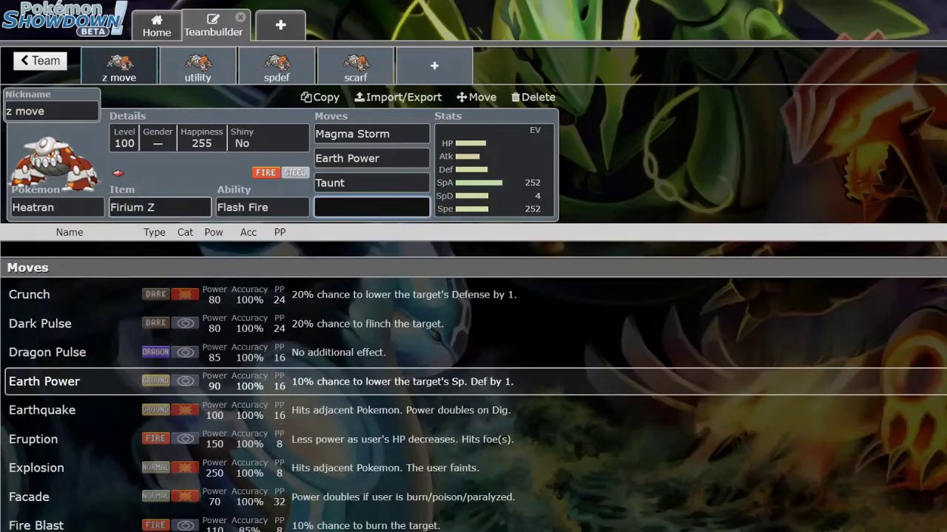
Set the held item to Steelium Z and the fourth move to Flash Cannon.
click(159, 207)
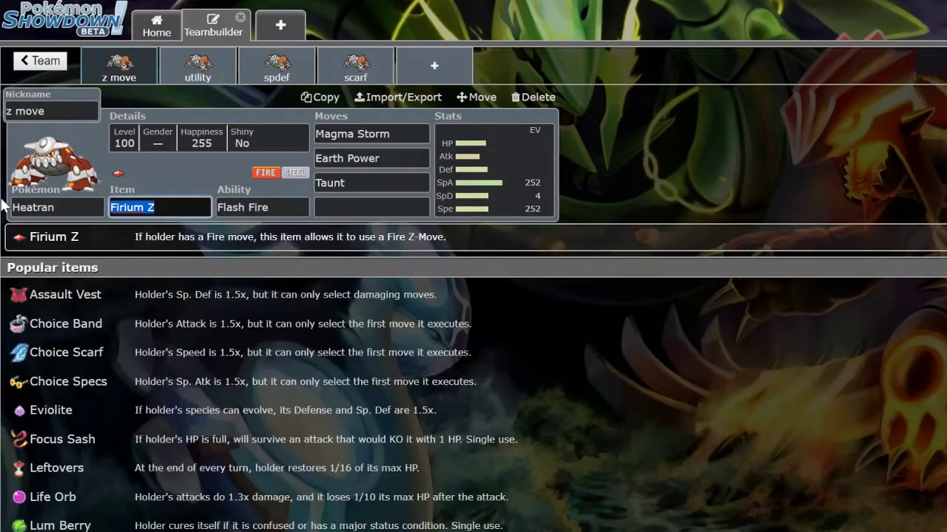
text(steeliu)
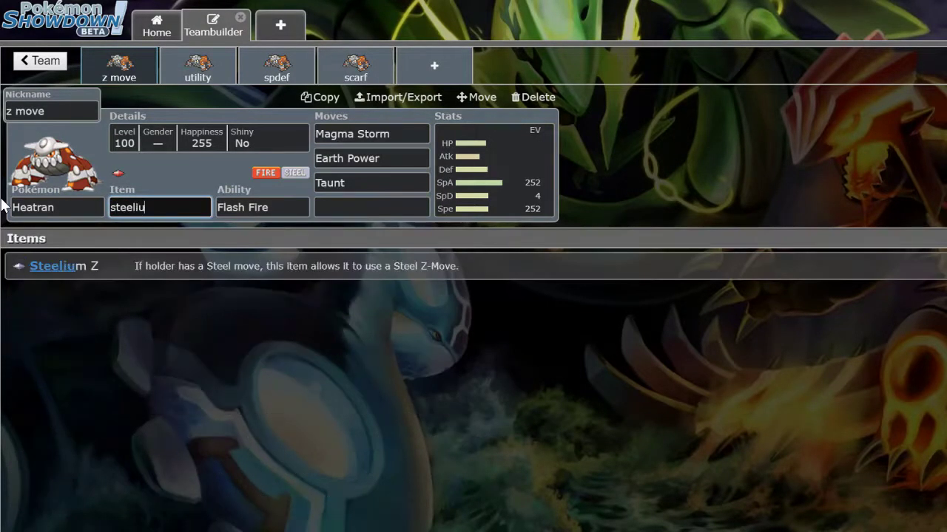
key(Return)
click(372, 207)
text(f)
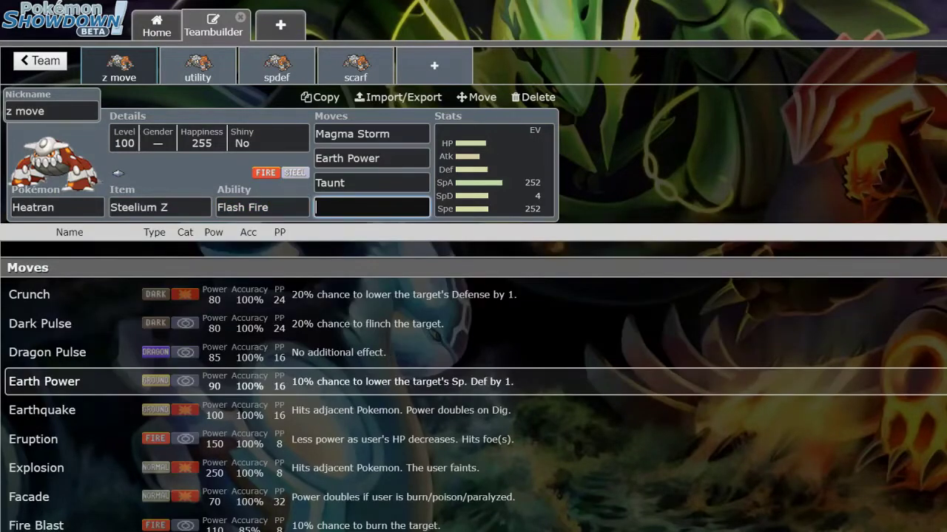
text(lash)
key(Return)
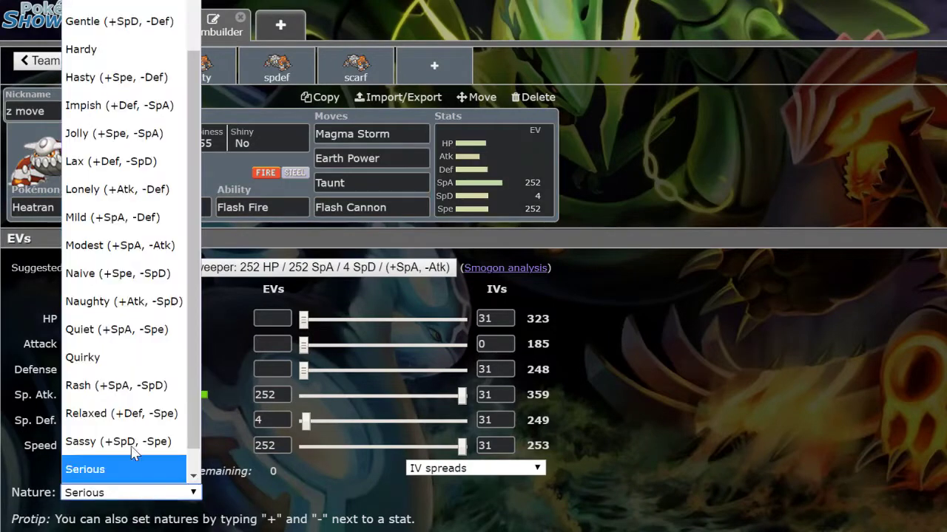
Choose the Modest nature and show the EV spread details.
click(141, 493)
click(118, 222)
key(shift+Tab)
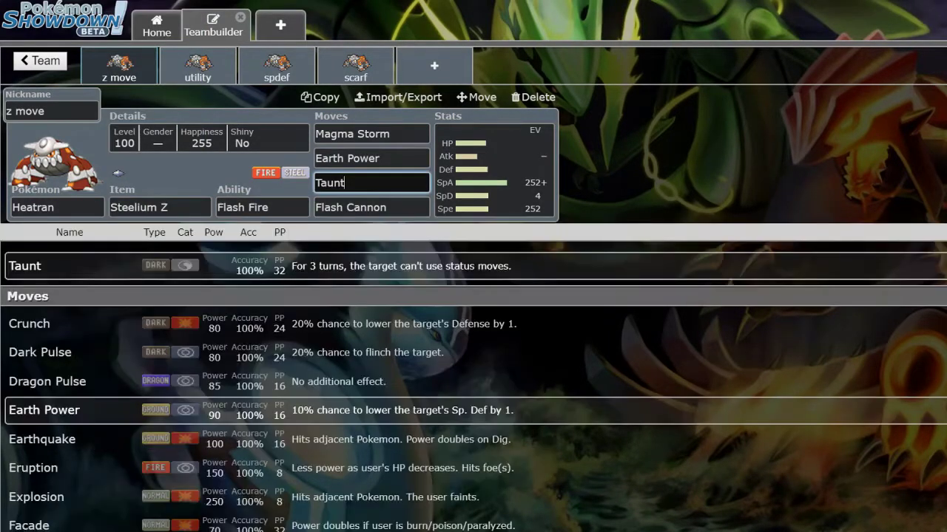
click(492, 201)
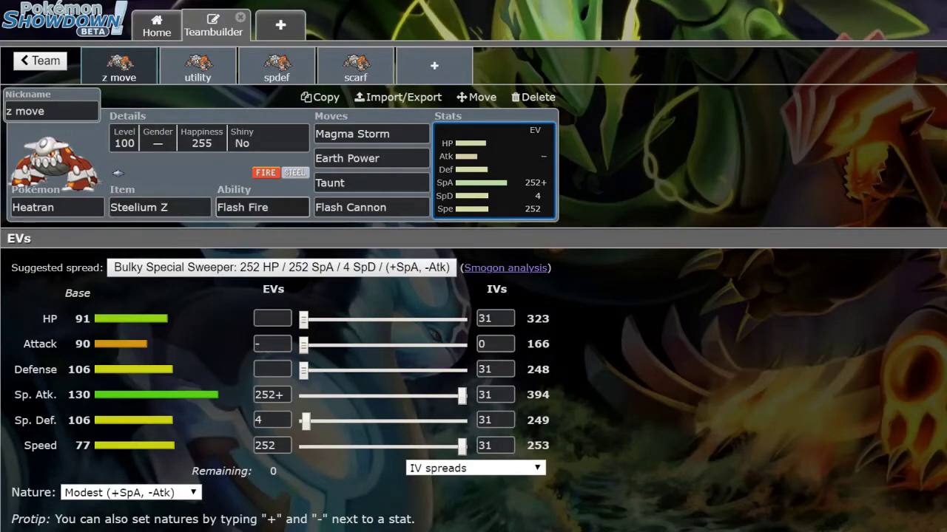
Give the set Grassium Z, Solar Beam as the fourth move, and a Timid nature.
click(148, 207)
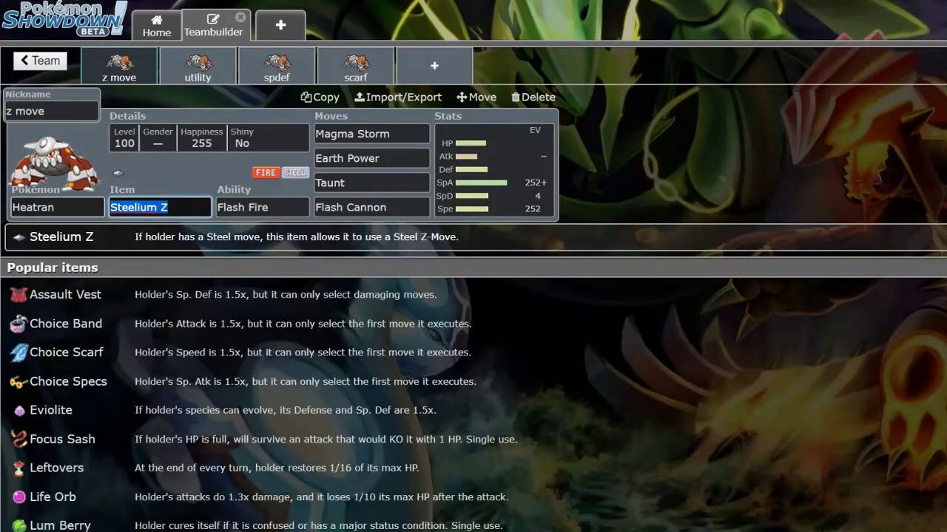
text(grassium)
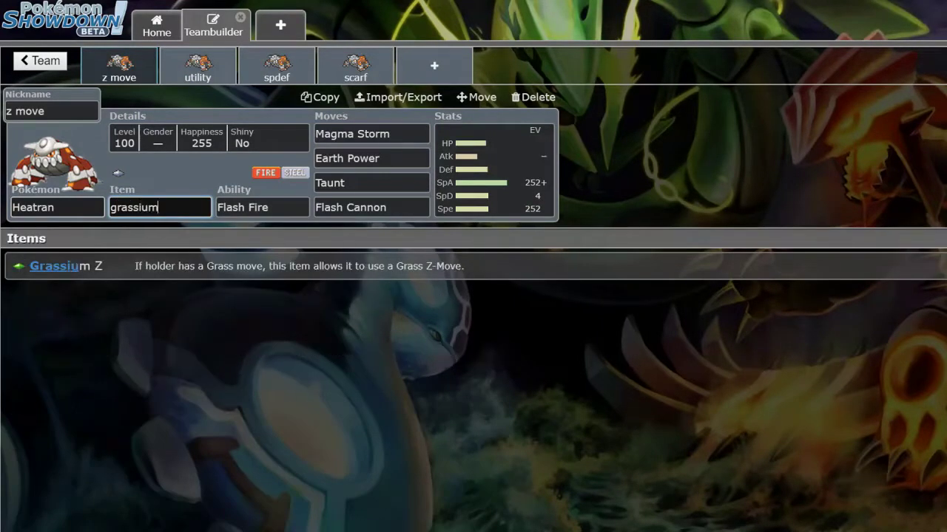
key(Return)
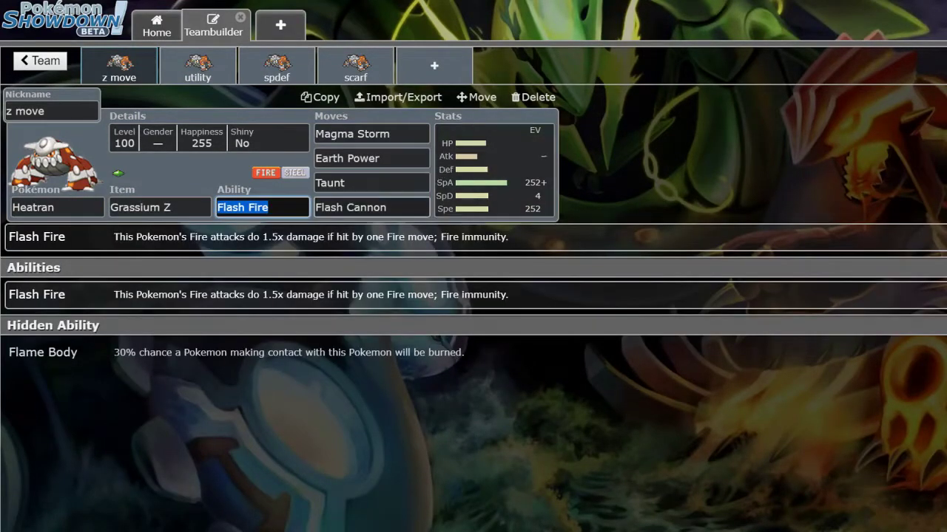
click(372, 207)
text(solar)
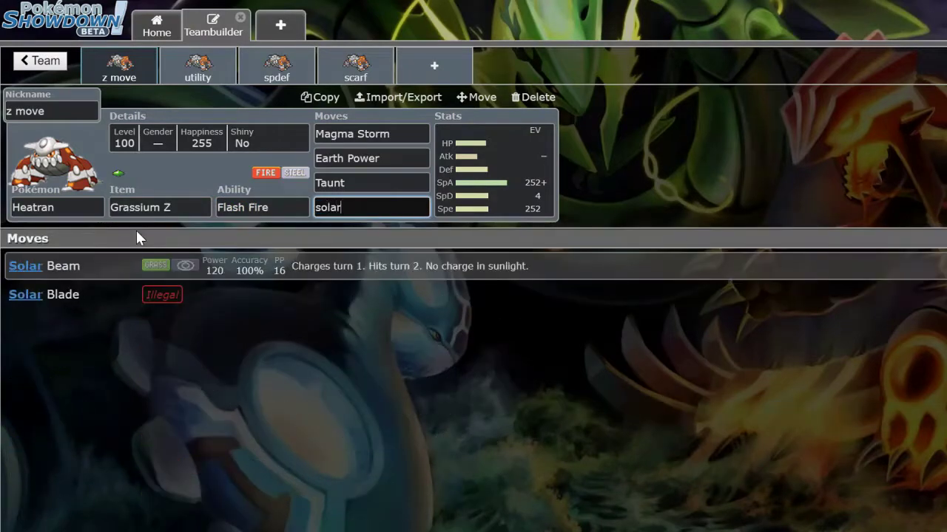
key(Return)
click(128, 493)
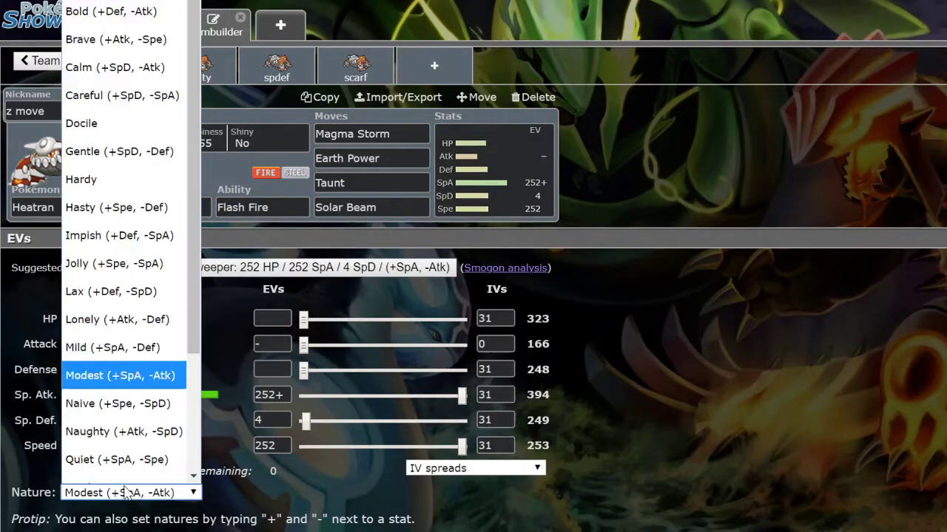
scroll(126, 420, down, 2)
click(130, 463)
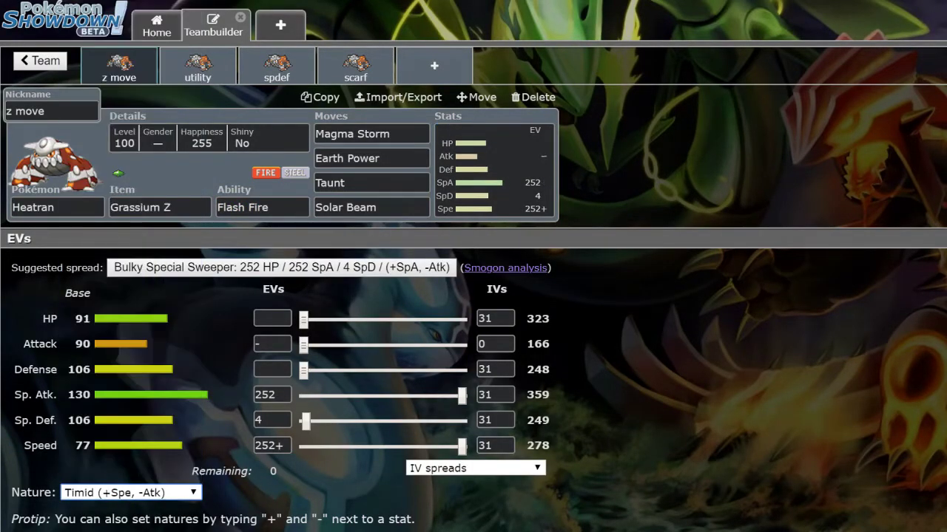
Scroll through the OU Pokémon species list below the set.
click(58, 207)
scroll(191, 429, down, 2)
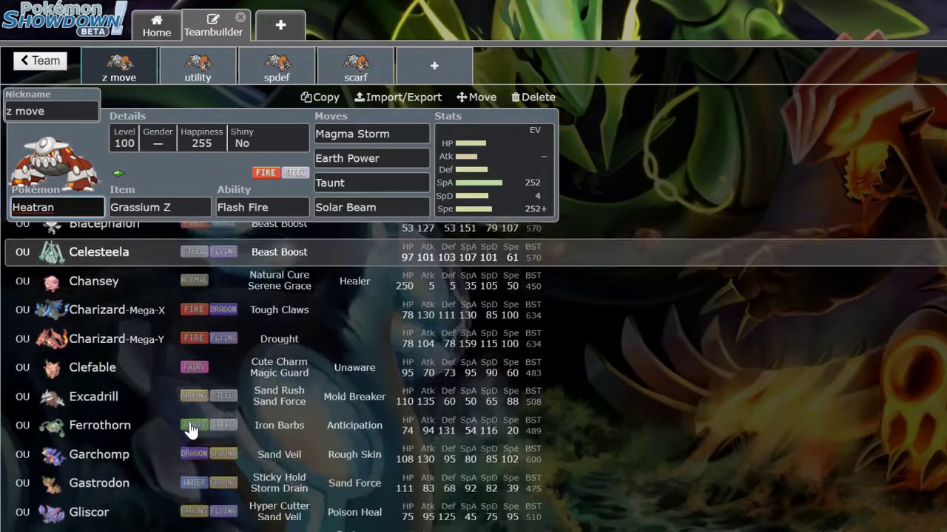
scroll(191, 429, down, 3)
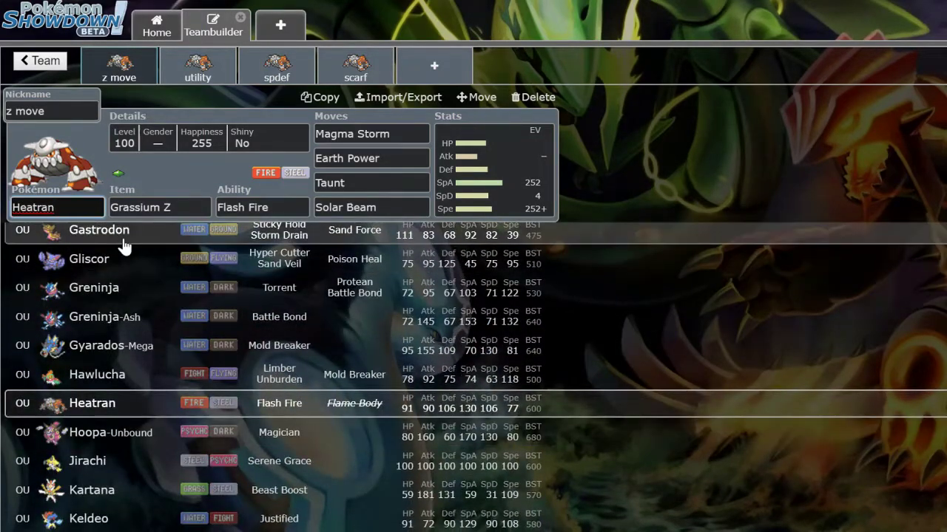
scroll(255, 281, up, 2)
scroll(256, 281, down, 1)
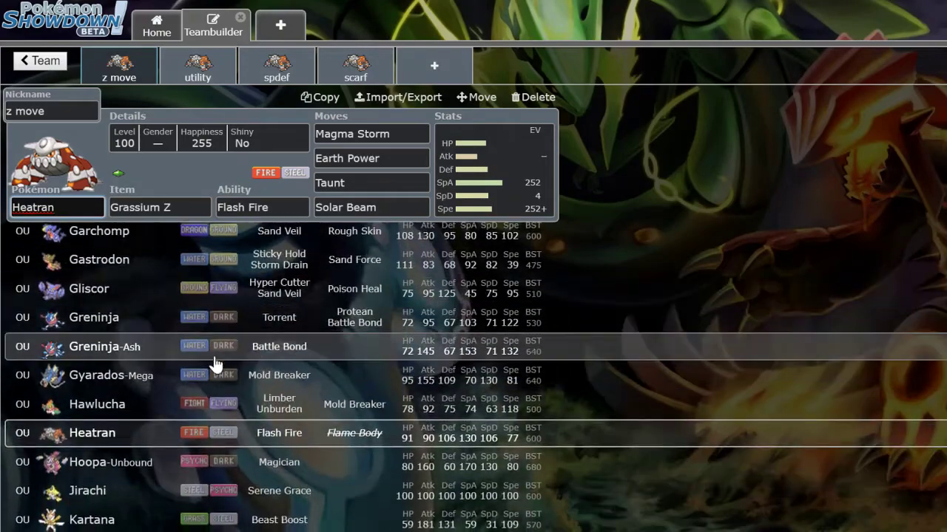
scroll(207, 414, down, 5)
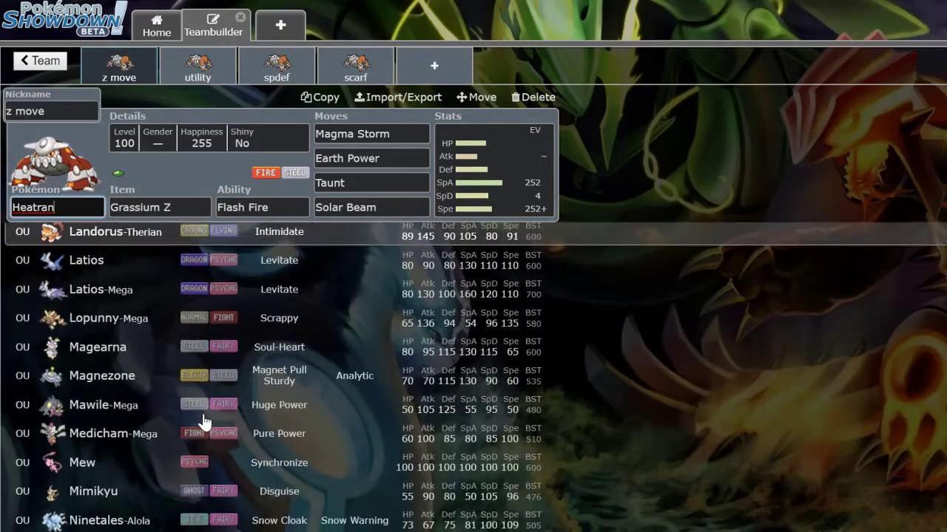
scroll(204, 422, down, 5)
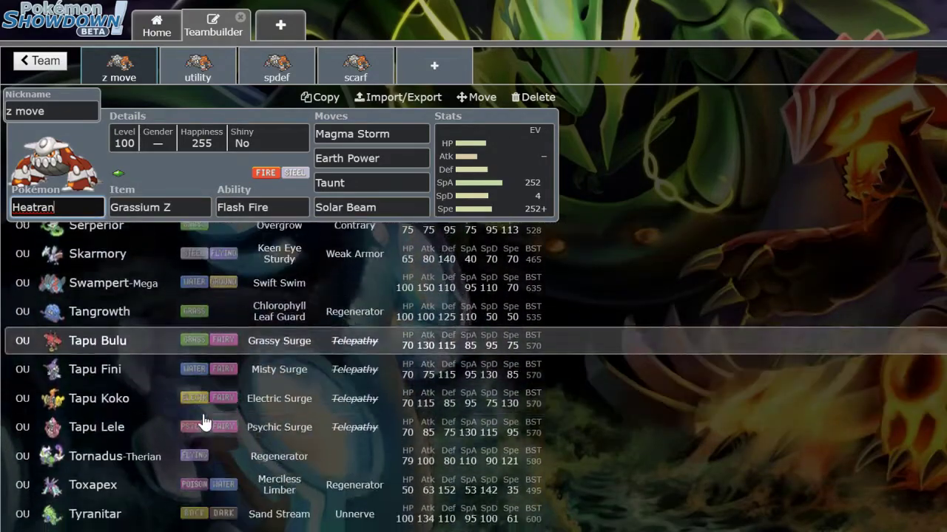
scroll(301, 466, down, 3)
scroll(301, 466, up, 10)
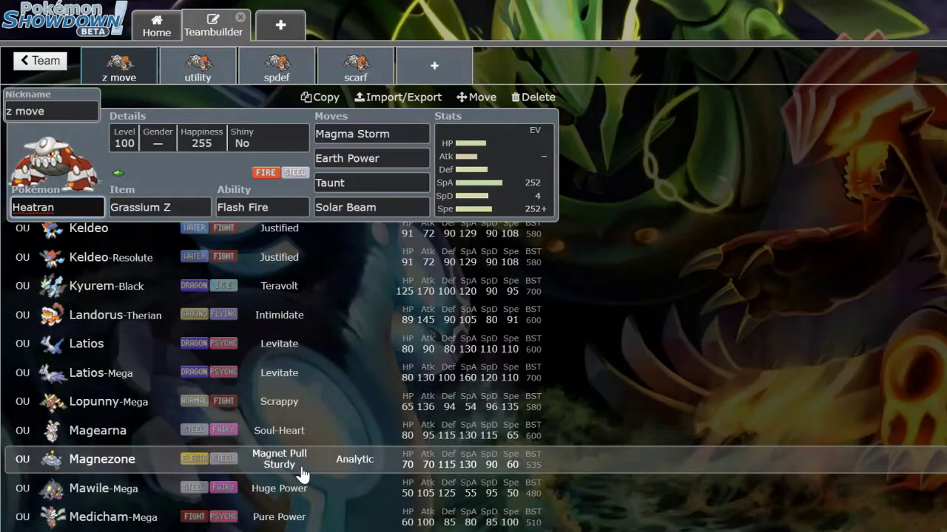
Pick Magnezone for the first set, then switch it back to Heatran.
click(301, 471)
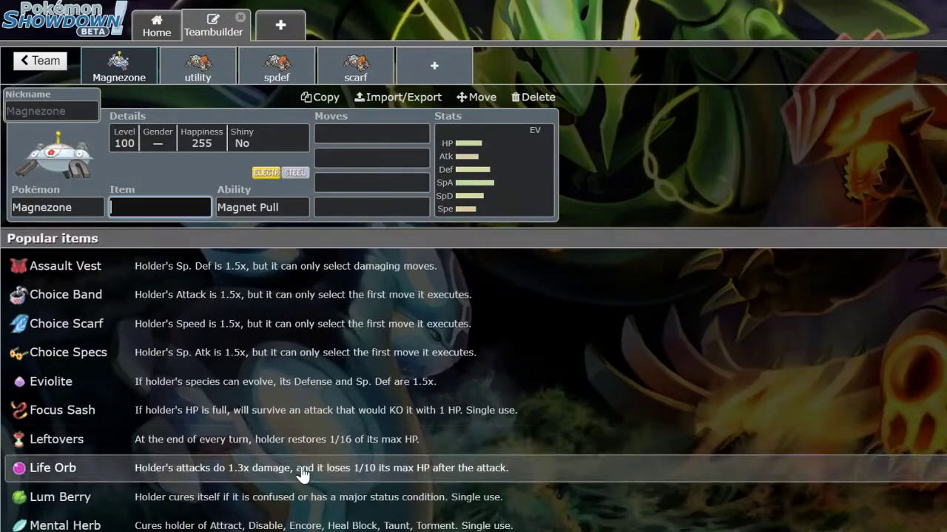
click(44, 208)
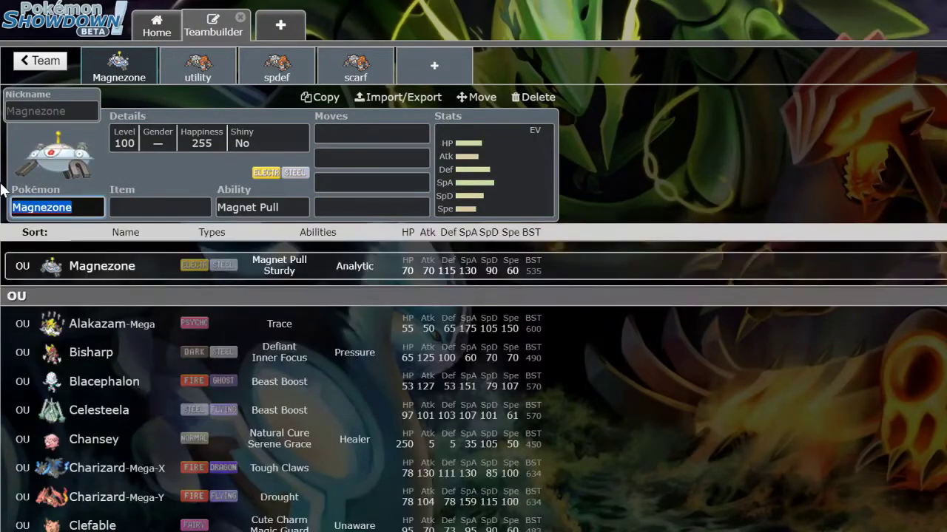
text(heatra)
key(Return)
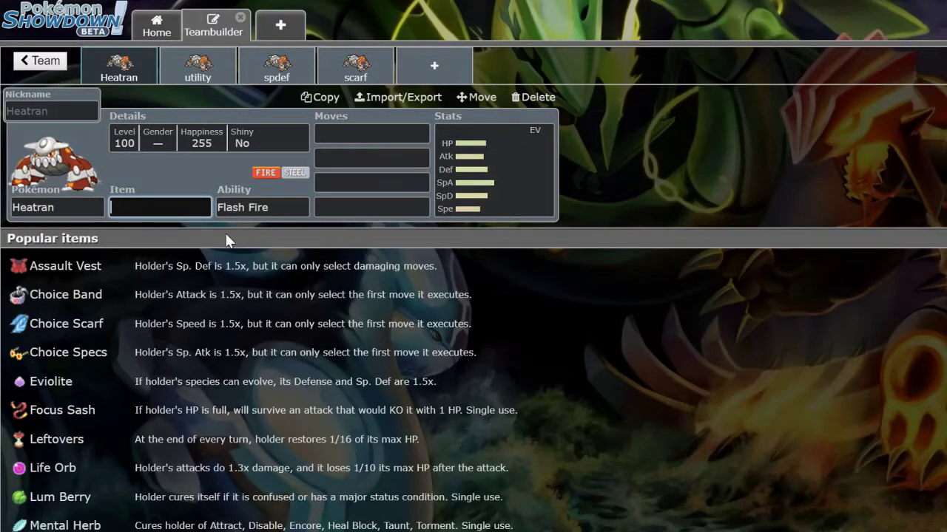
Try Latios from the species list, then replace it with a fresh Heatran.
click(83, 213)
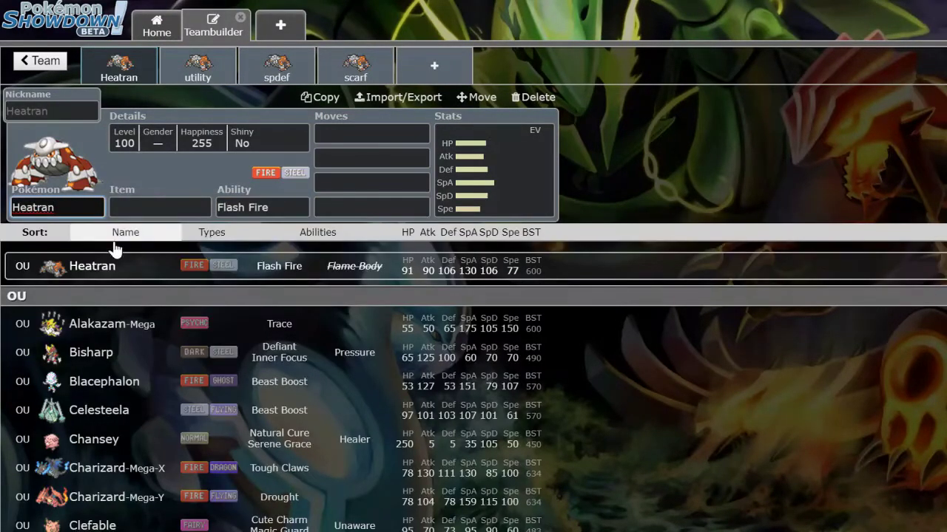
scroll(258, 466, down, 2)
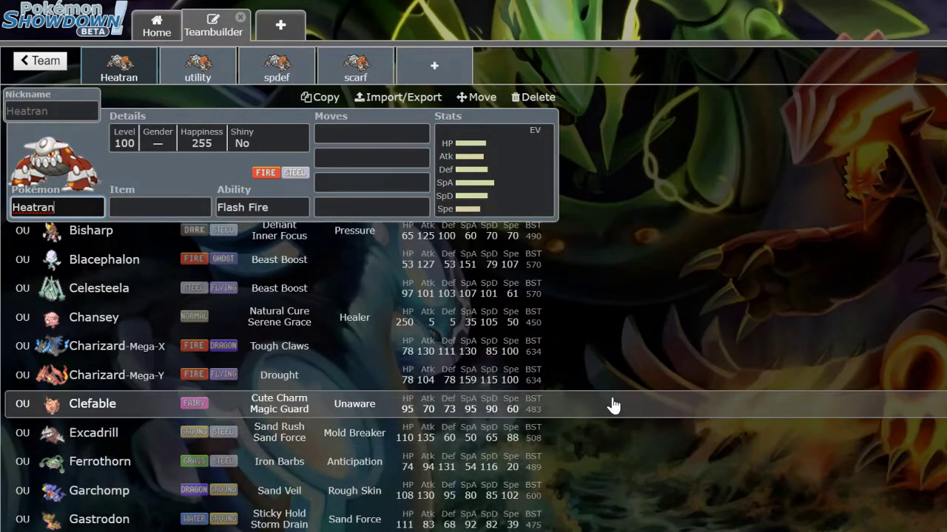
scroll(623, 510, down, 4)
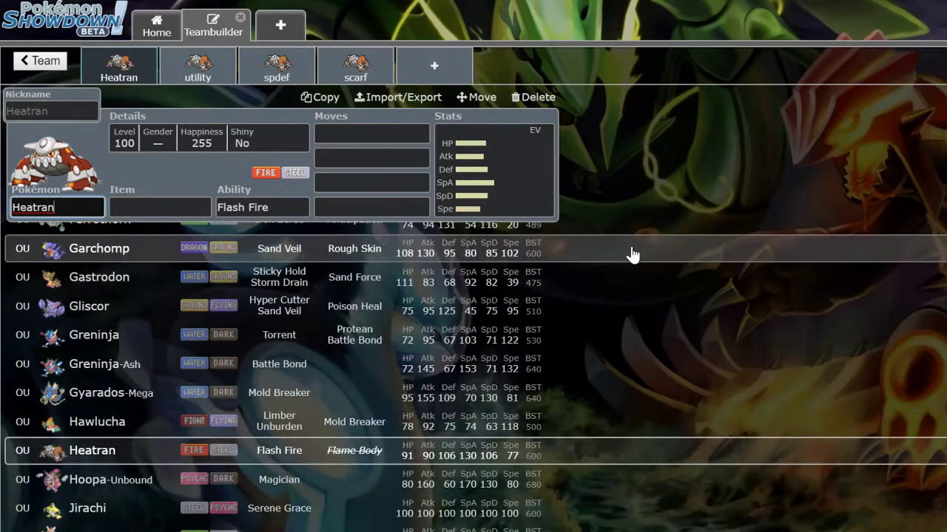
scroll(606, 274, down, 2)
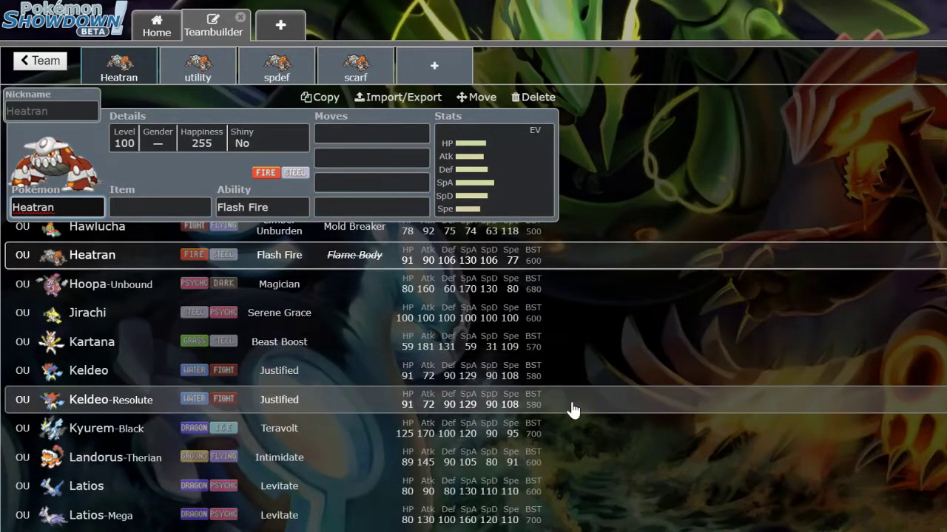
scroll(573, 410, down, 1)
click(571, 408)
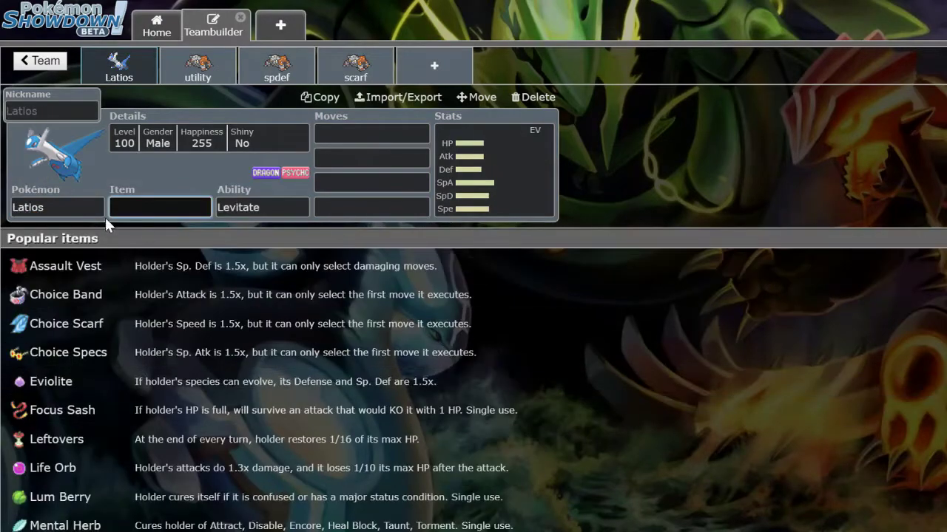
click(14, 210)
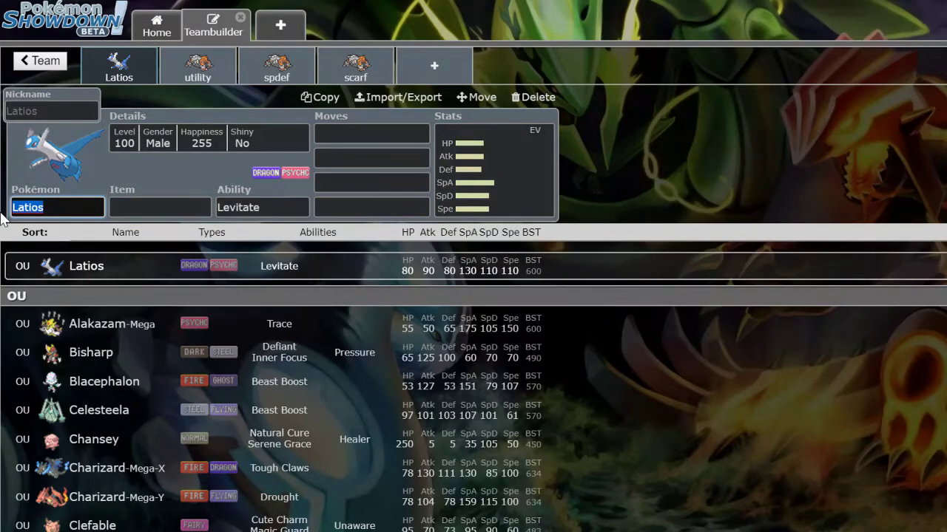
text(heatran)
key(Return)
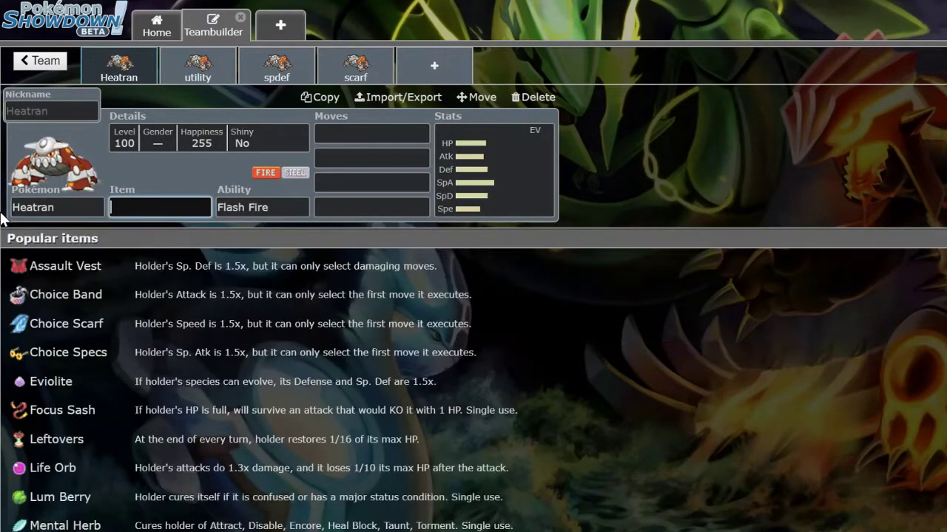
Open the utility Heatran set and review its Leftovers item, moves and EV spread.
click(196, 63)
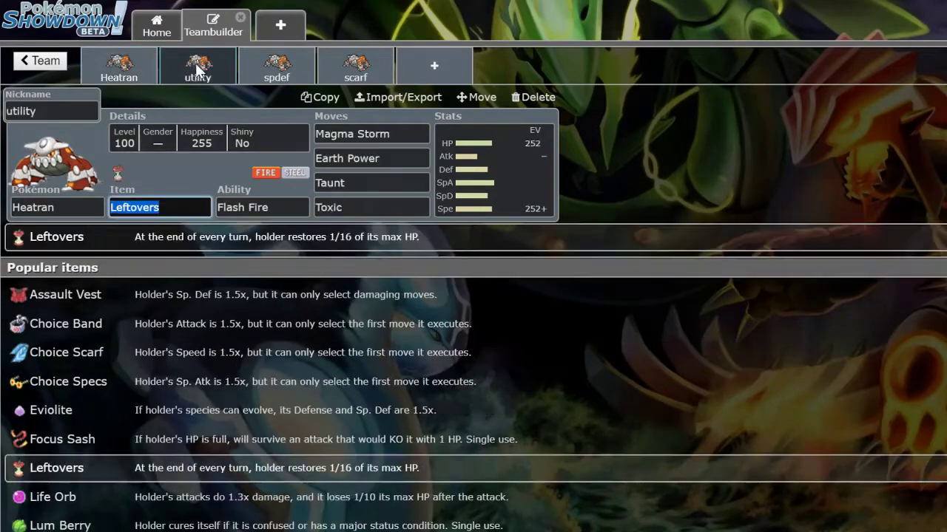
click(159, 207)
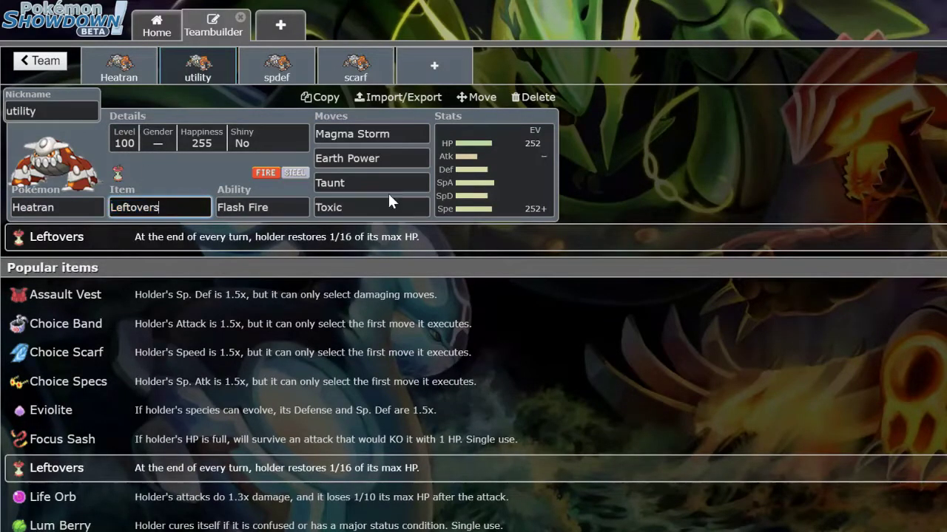
click(369, 133)
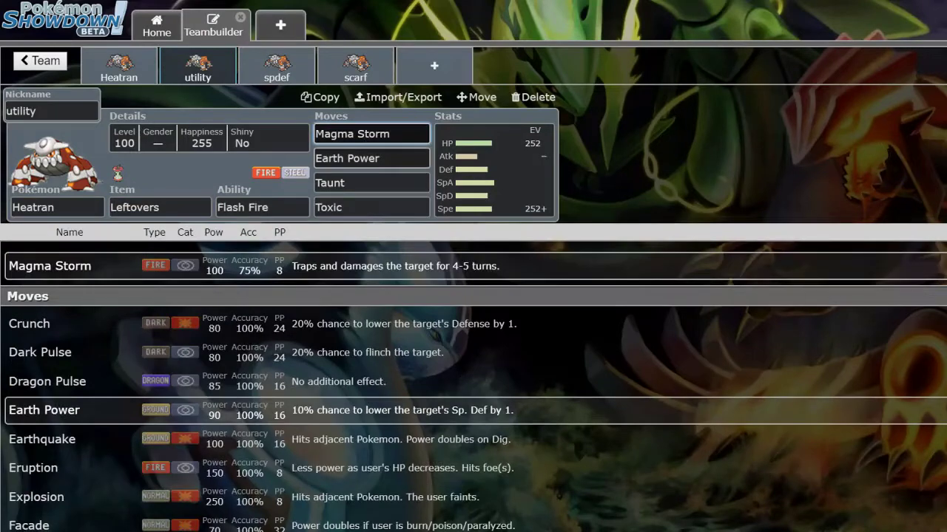
key(Tab)
key(Tab)
key(Tab)
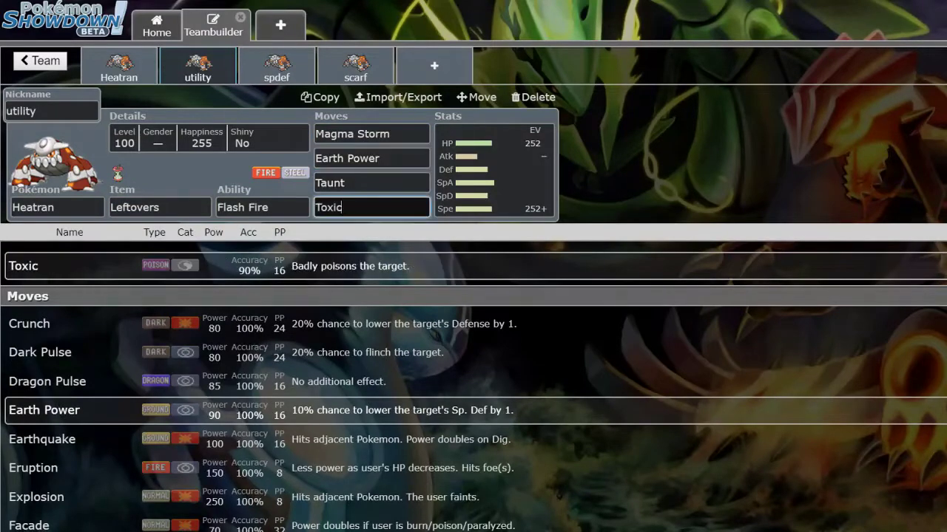
click(524, 207)
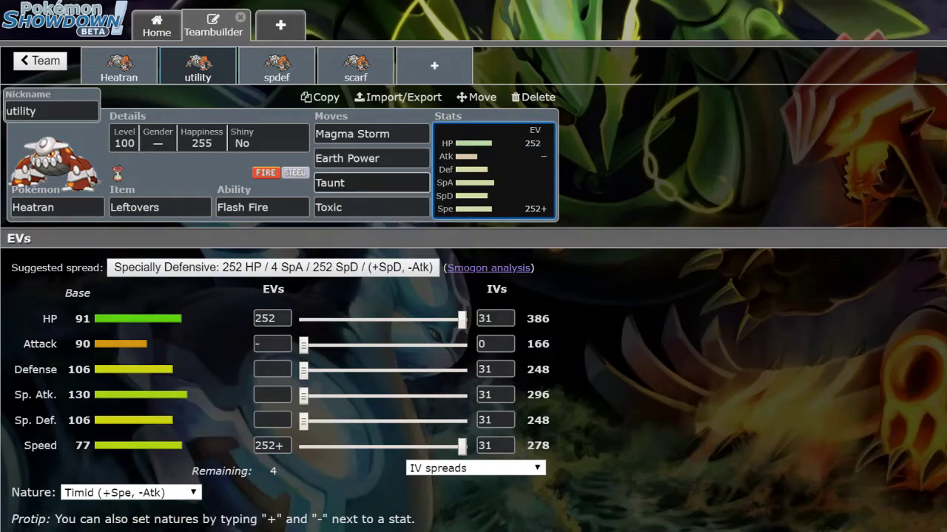
Replace Toxic in the fourth move slot with Stealth Rock.
click(370, 183)
key(Tab)
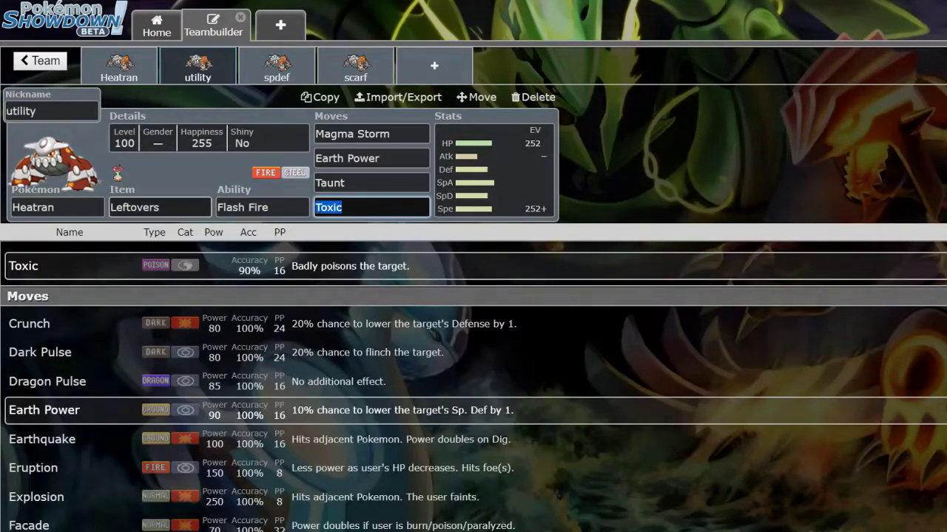
text(xt)
key(BackSpace)
key(BackSpace)
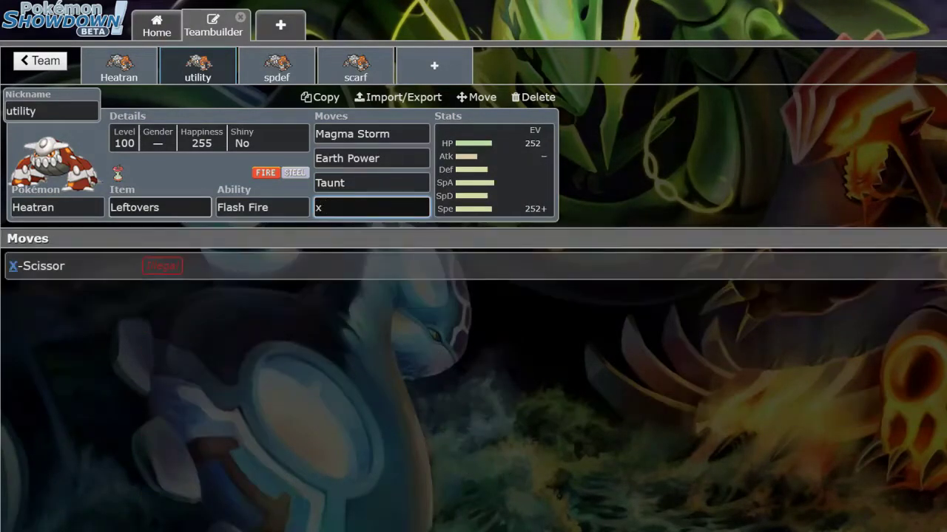
text(stealth)
key(Return)
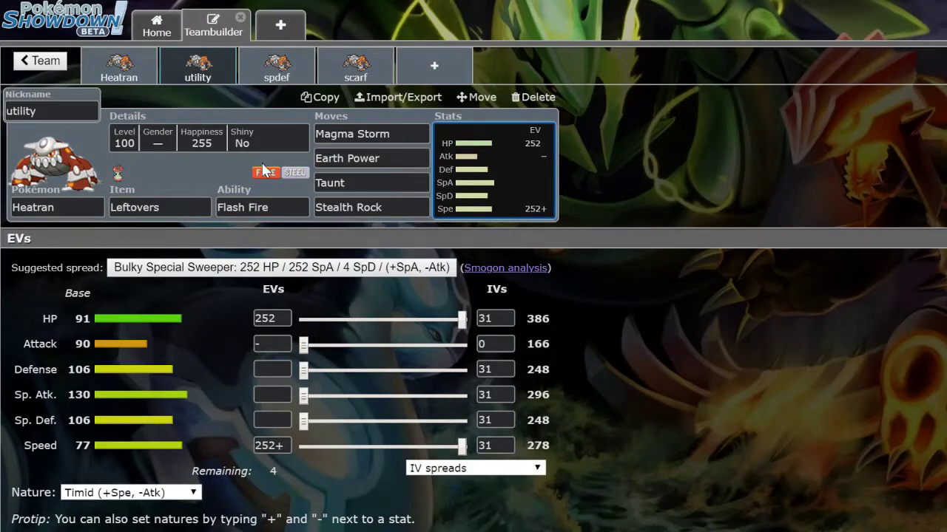
Browse the Pokémon list for the utility Heatran set.
click(78, 208)
scroll(170, 396, down, 2)
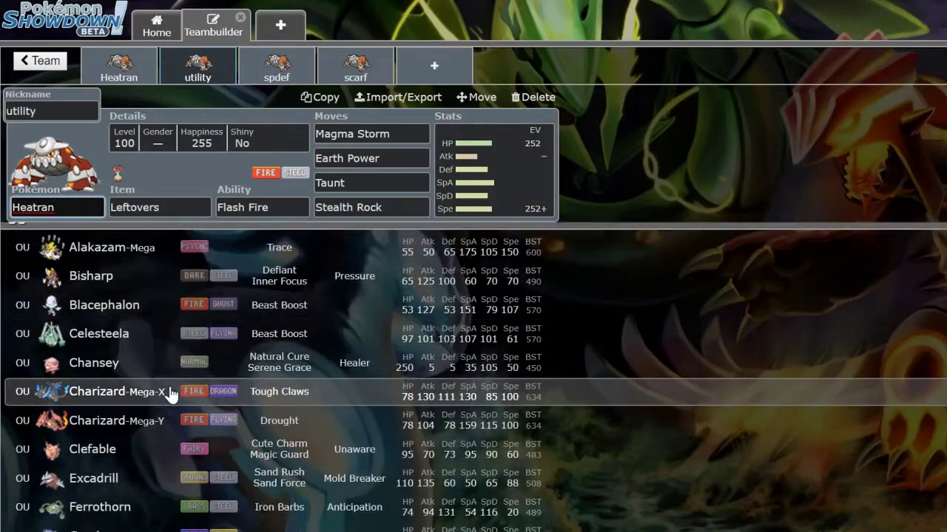
scroll(234, 460, down, 1)
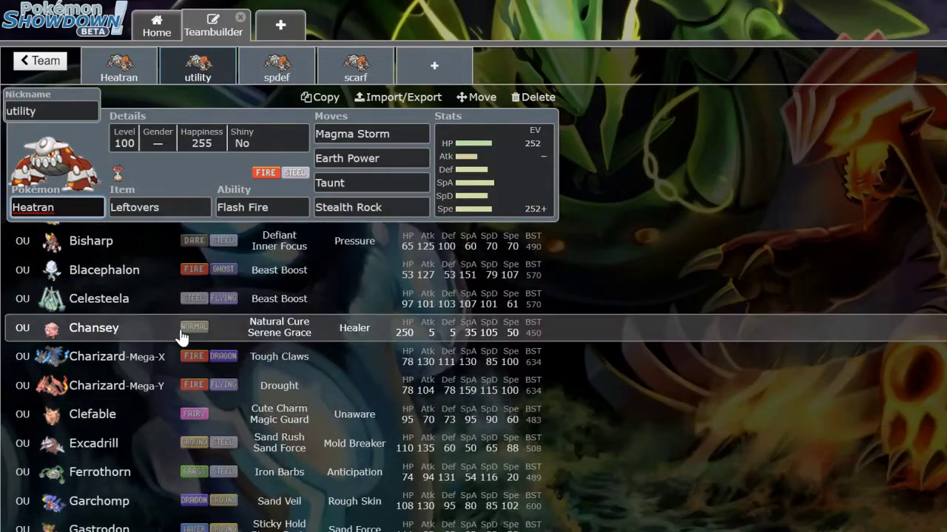
scroll(507, 422, up, 3)
Review Magma Storm, Earth Power, Taunt and Stealth Rock details, ending on Magma Storm's move list.
click(370, 208)
click(392, 134)
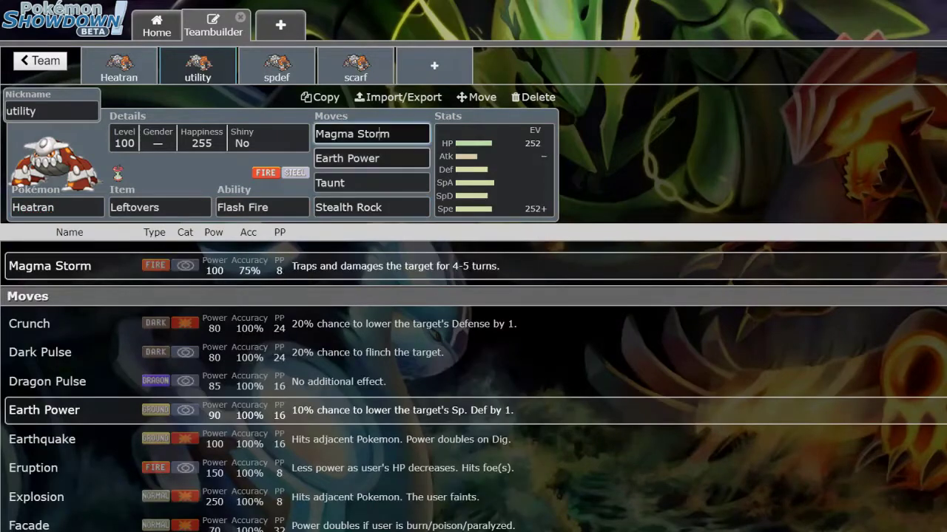
click(392, 158)
click(392, 182)
click(399, 197)
click(396, 182)
click(398, 158)
click(399, 134)
click(399, 159)
click(399, 183)
click(400, 207)
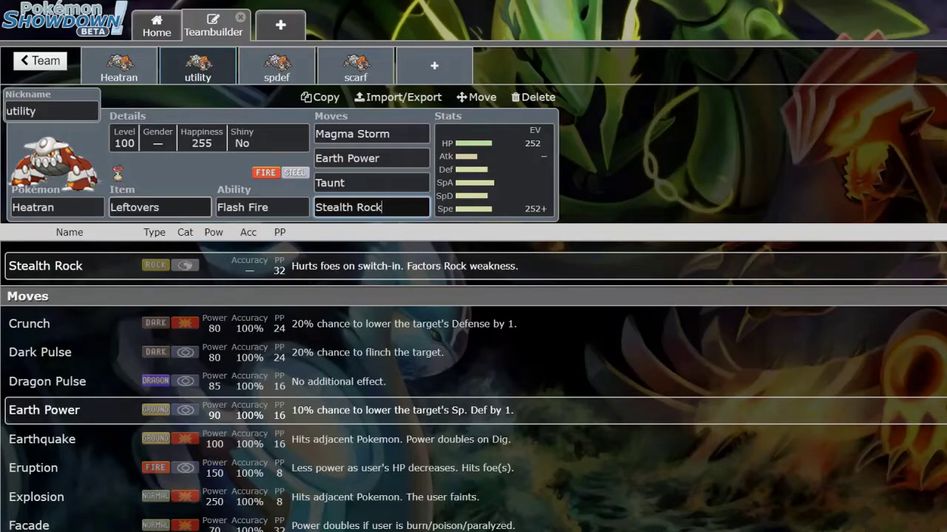
click(57, 207)
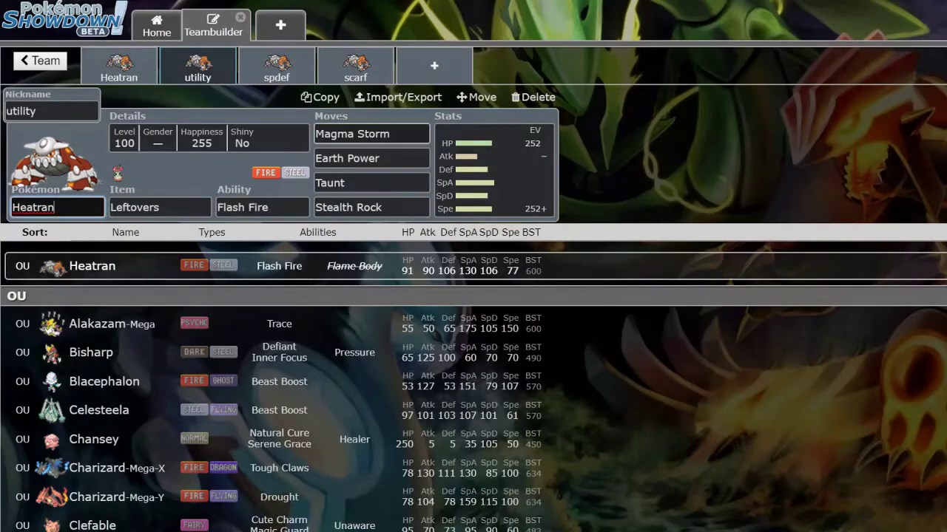
click(370, 134)
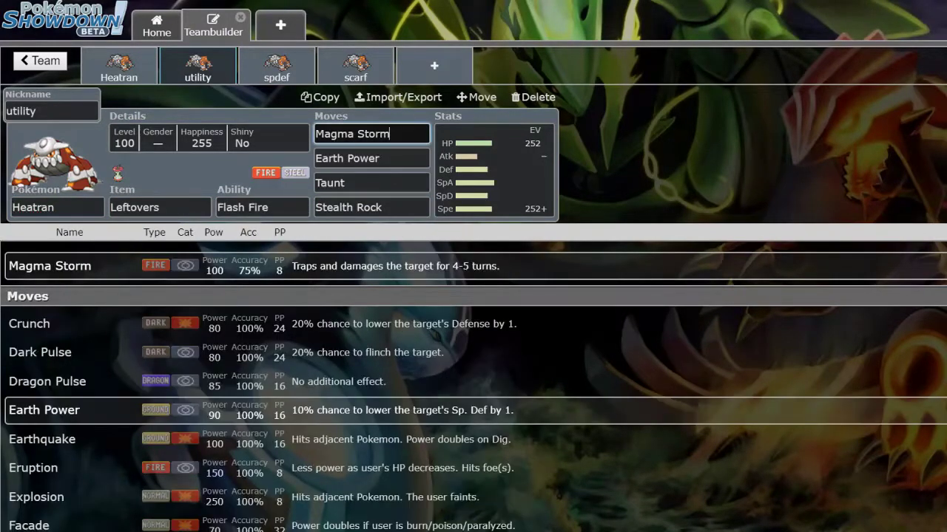
click(71, 205)
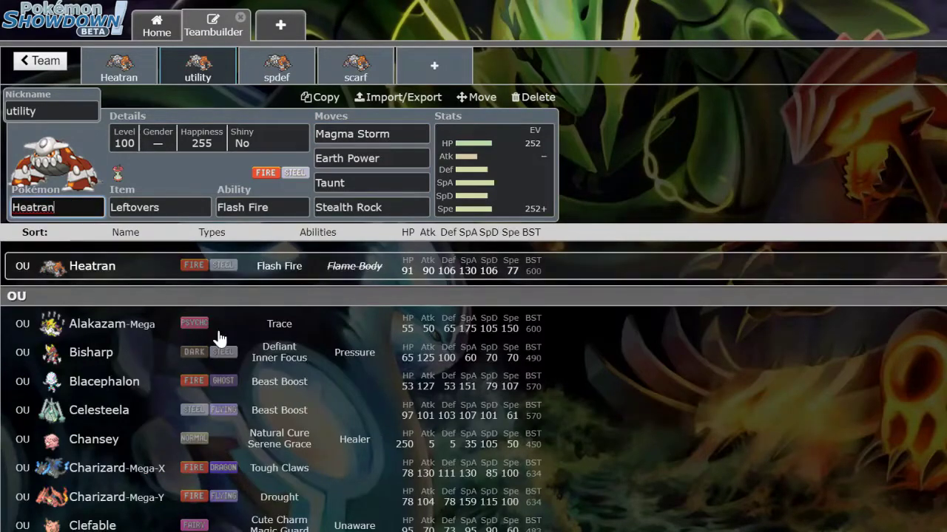
scroll(247, 391, down, 1)
scroll(222, 392, up, 1)
scroll(170, 410, down, 1)
scroll(176, 420, down, 10)
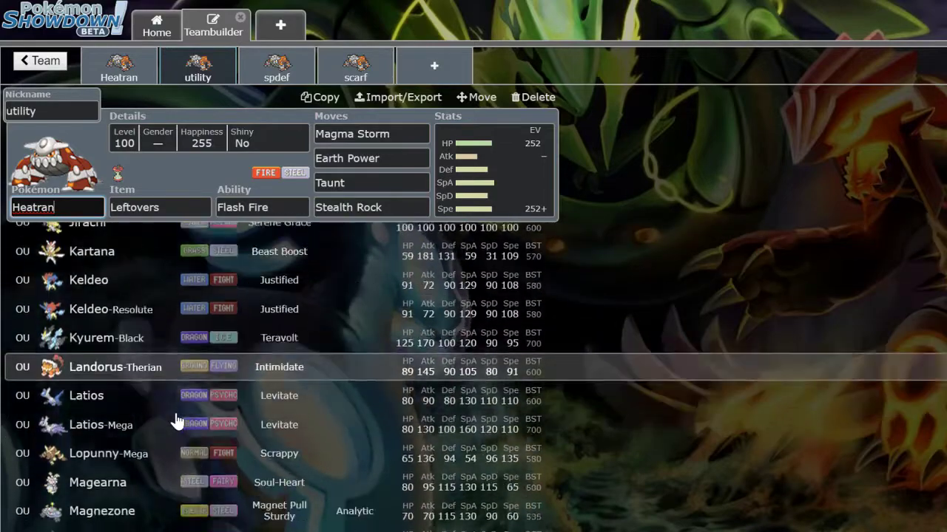
scroll(178, 418, down, 12)
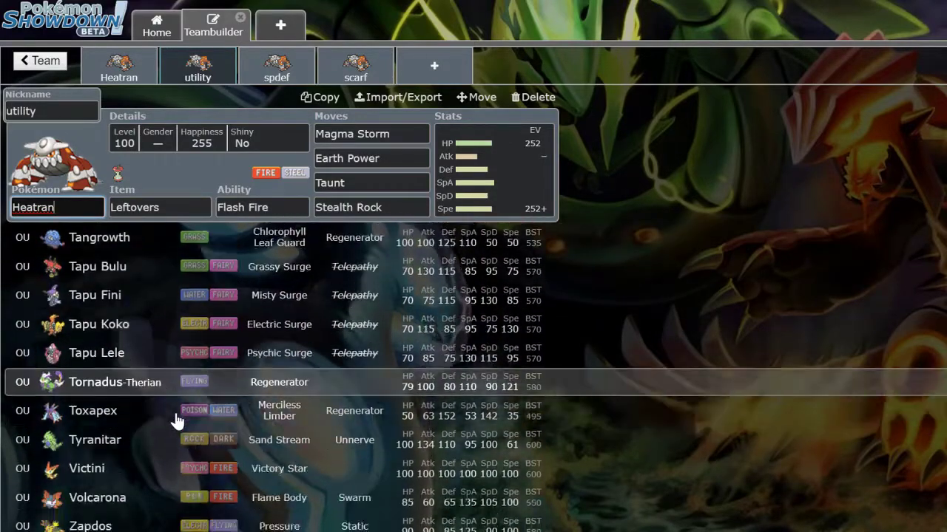
scroll(147, 400, up, 2)
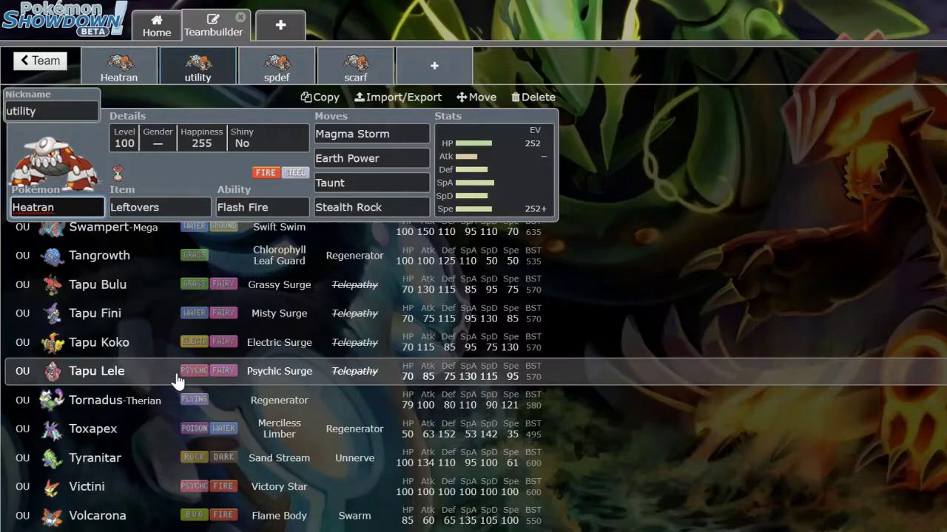
scroll(355, 414, down, 3)
scroll(326, 416, up, 2)
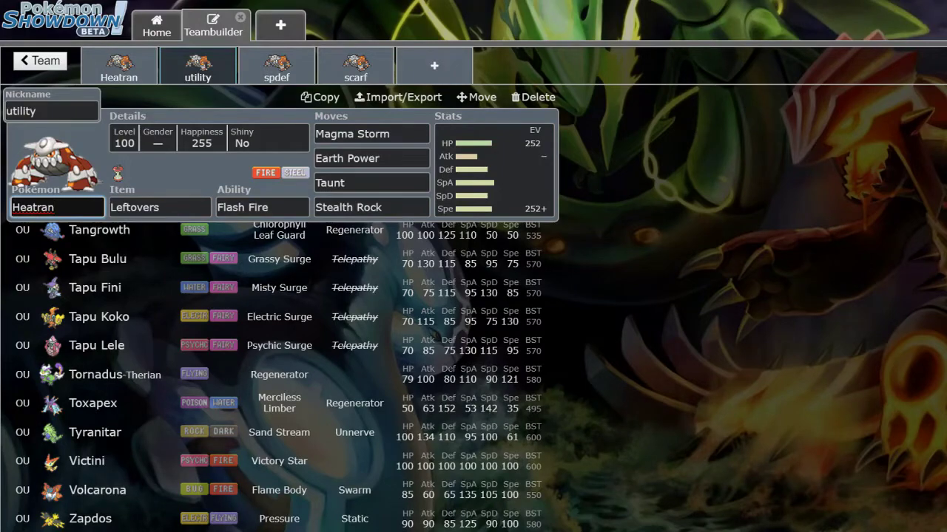
scroll(190, 444, down, 3)
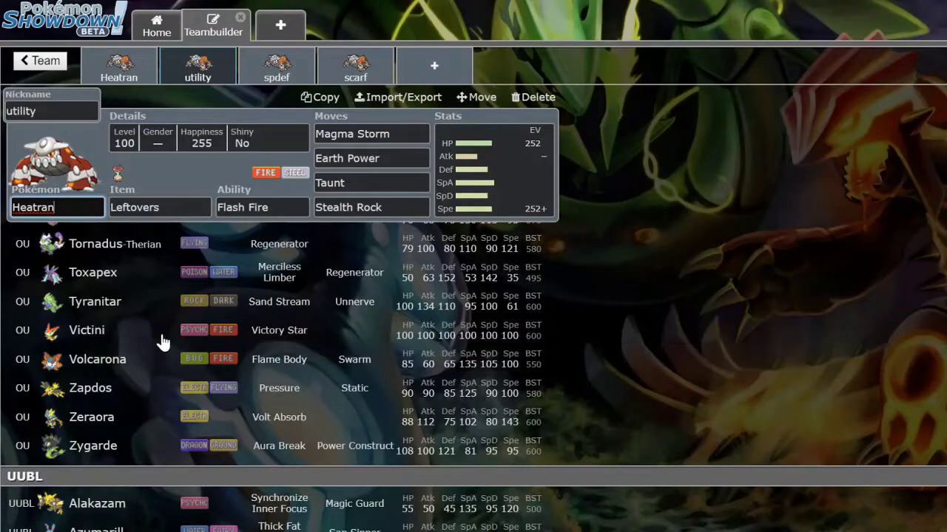
scroll(161, 342, up, 2)
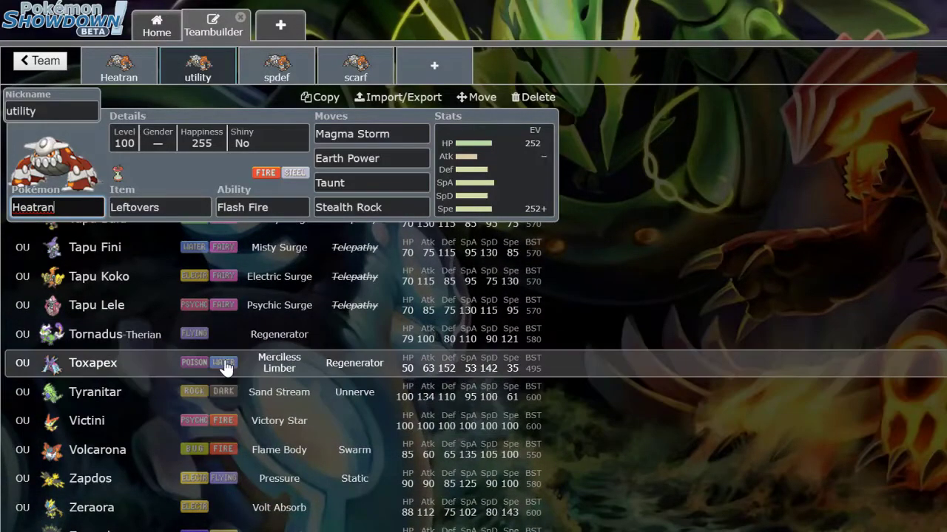
scroll(224, 367, up, 1)
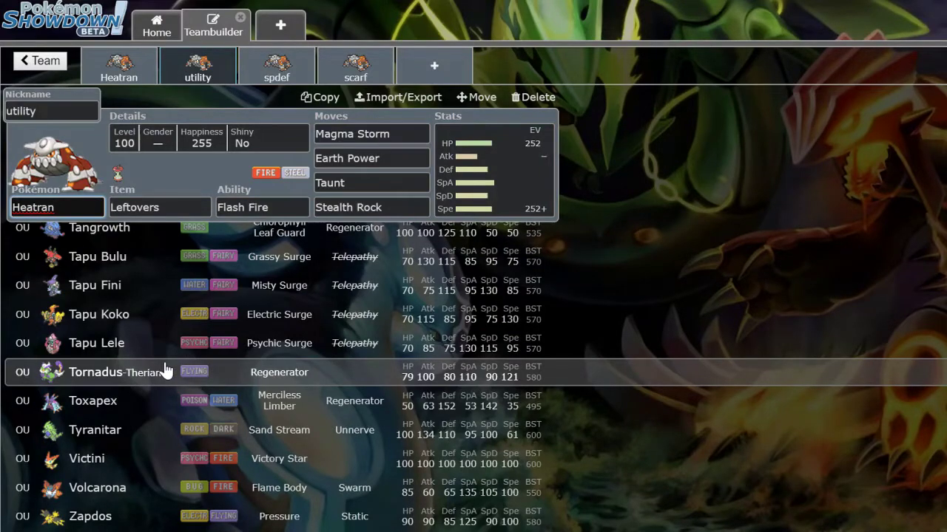
scroll(165, 371, up, 1)
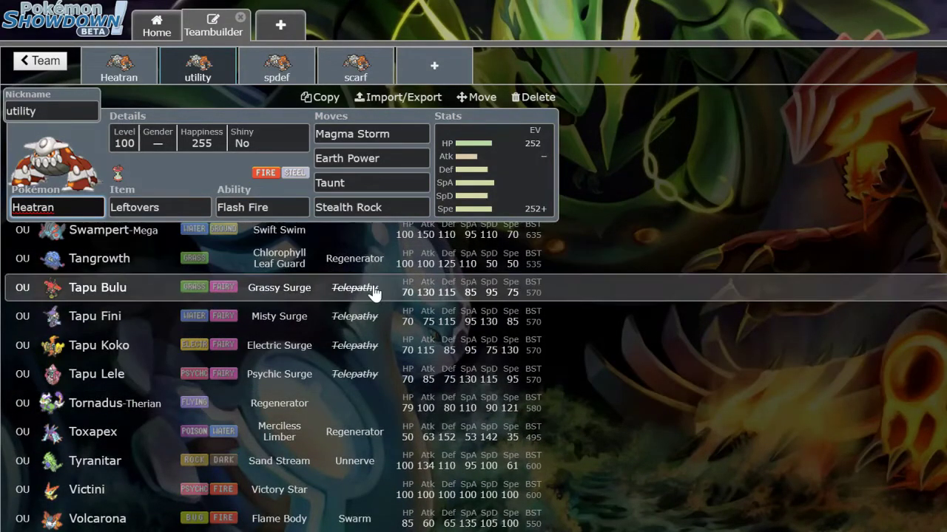
scroll(296, 319, up, 3)
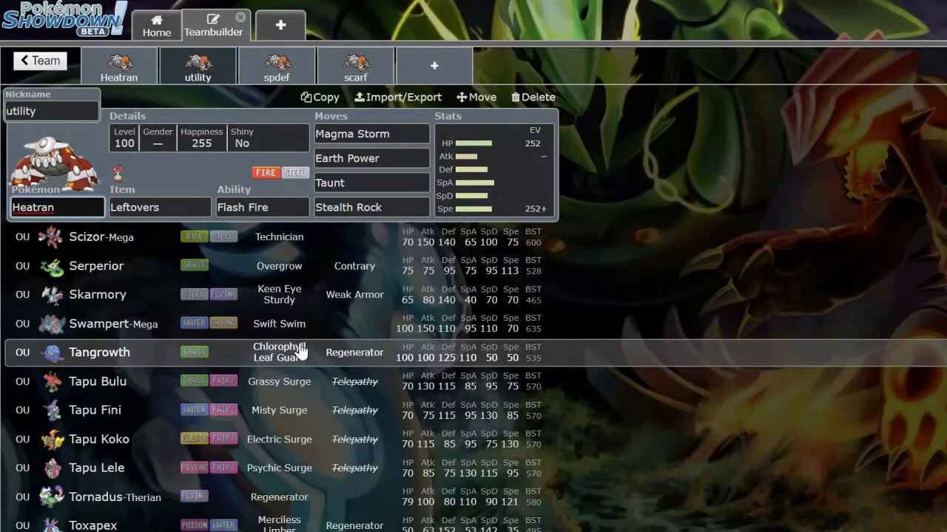
scroll(300, 352, up, 2)
scroll(259, 333, up, 1)
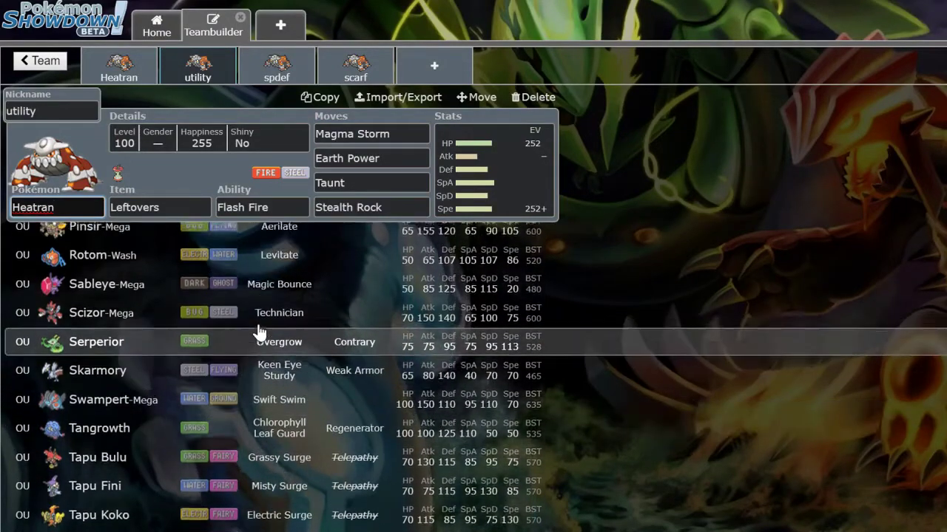
scroll(259, 333, up, 1)
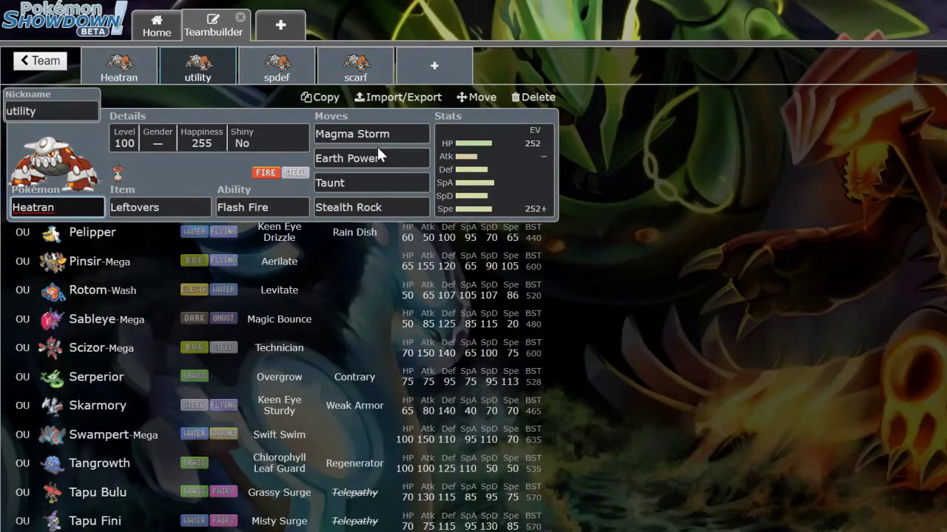
scroll(348, 306, up, 3)
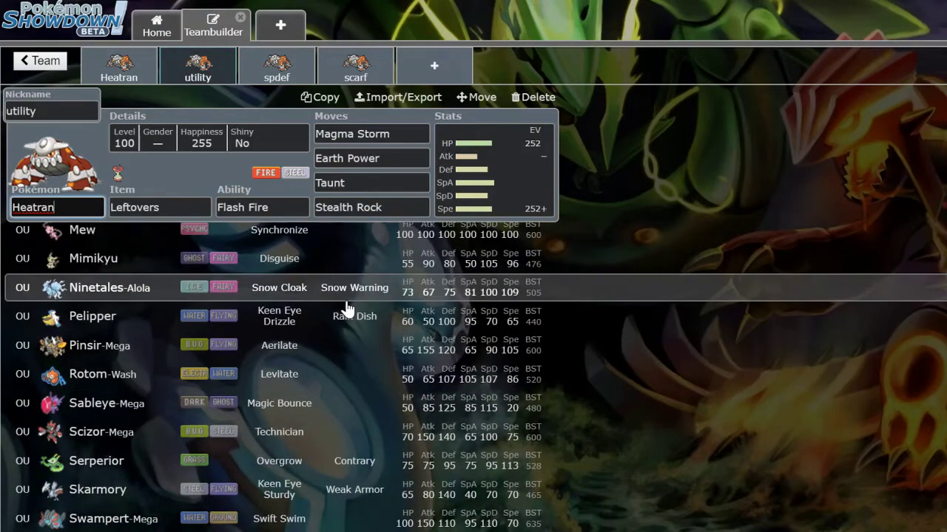
scroll(285, 383, up, 5)
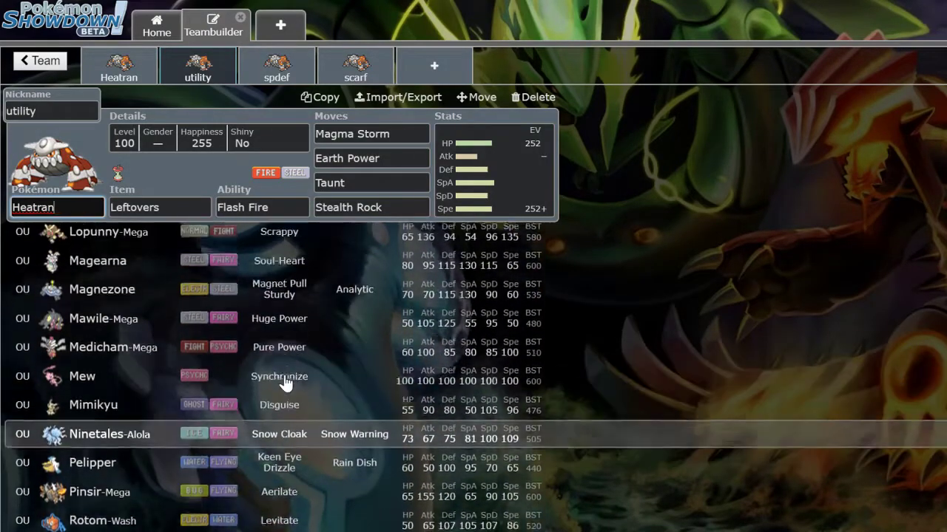
scroll(285, 382, up, 1)
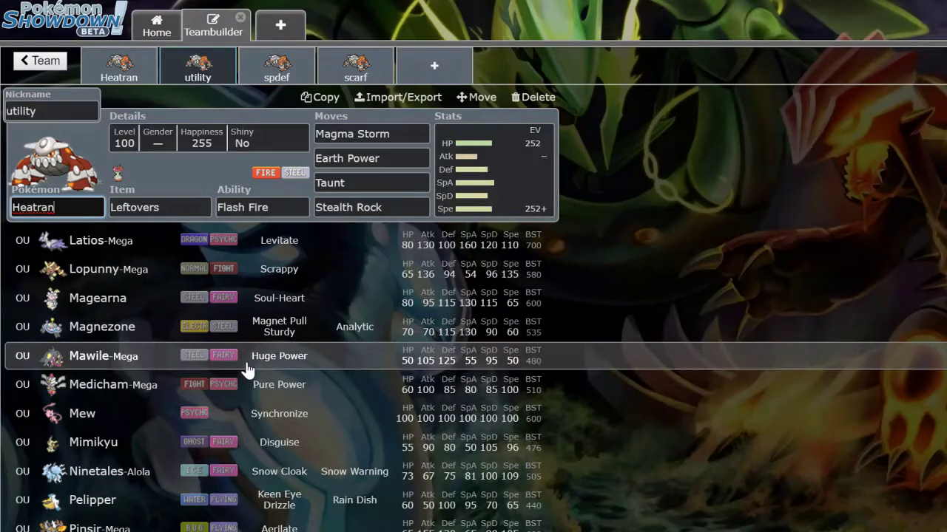
scroll(248, 370, up, 2)
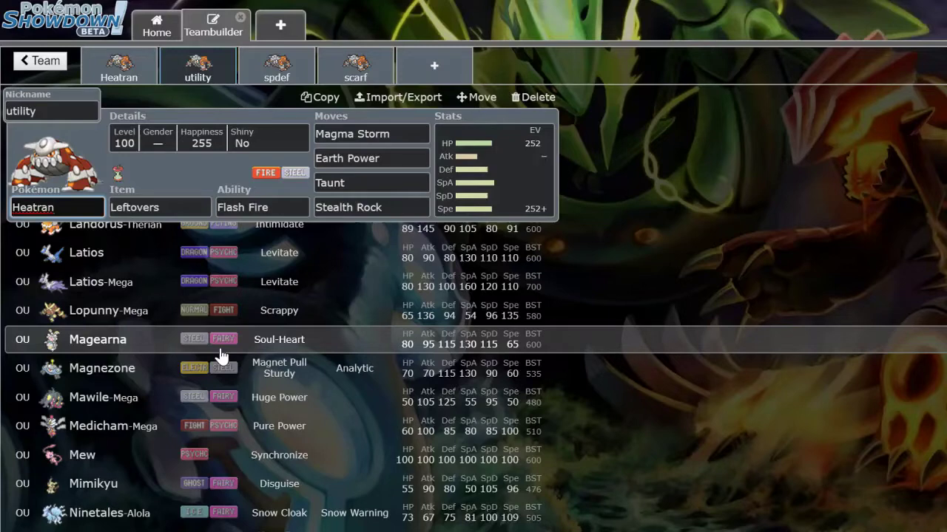
scroll(221, 357, up, 5)
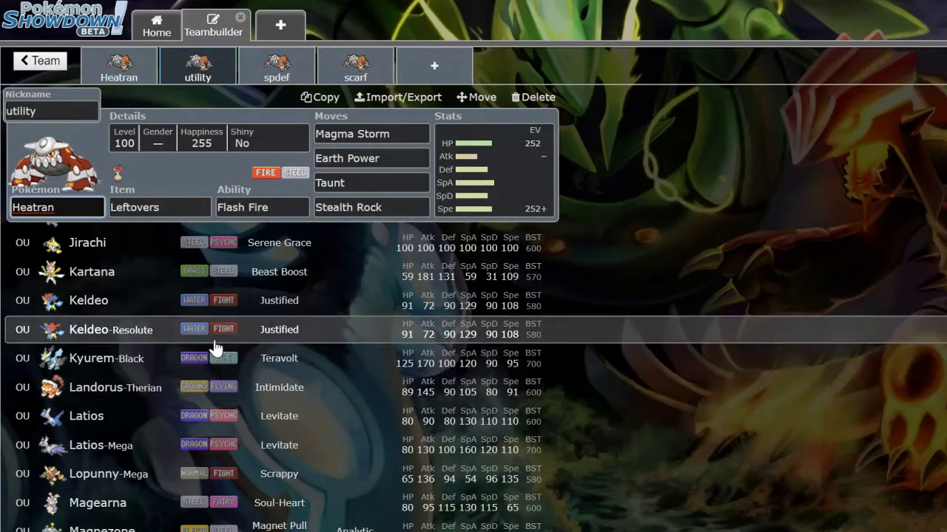
scroll(207, 344, up, 1)
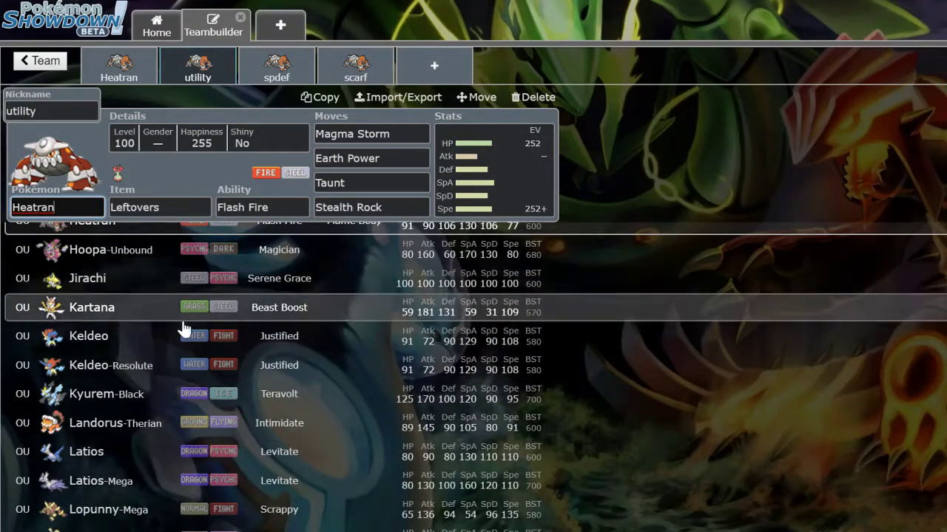
scroll(190, 332, up, 3)
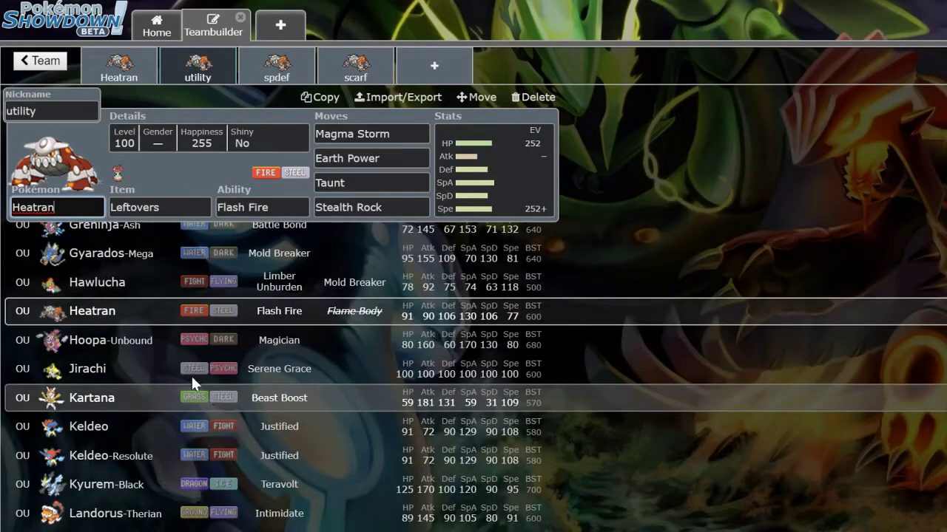
scroll(124, 357, up, 3)
scroll(125, 363, up, 3)
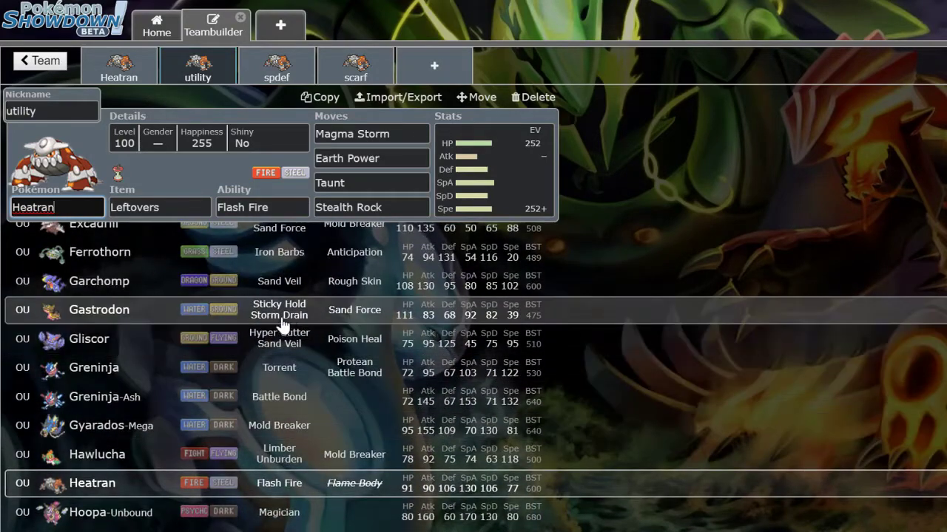
scroll(287, 322, up, 2)
scroll(219, 301, up, 3)
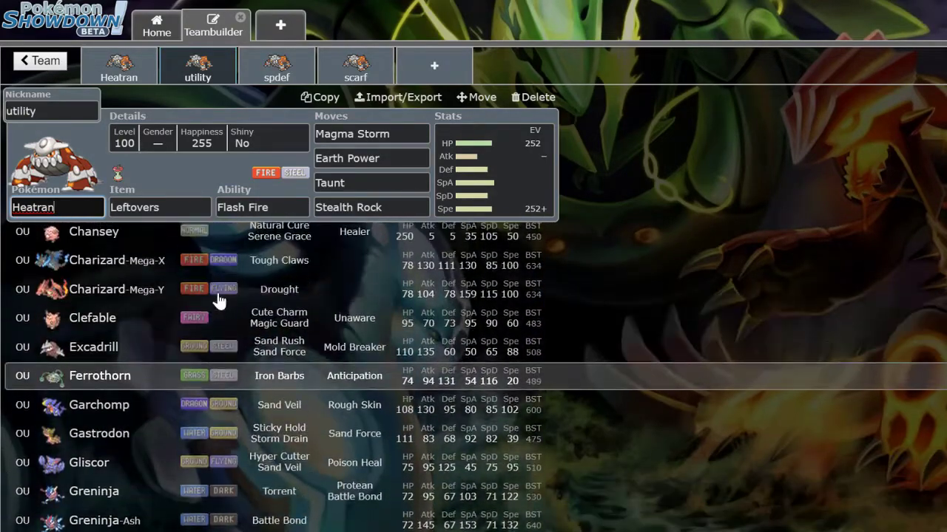
scroll(116, 324, up, 2)
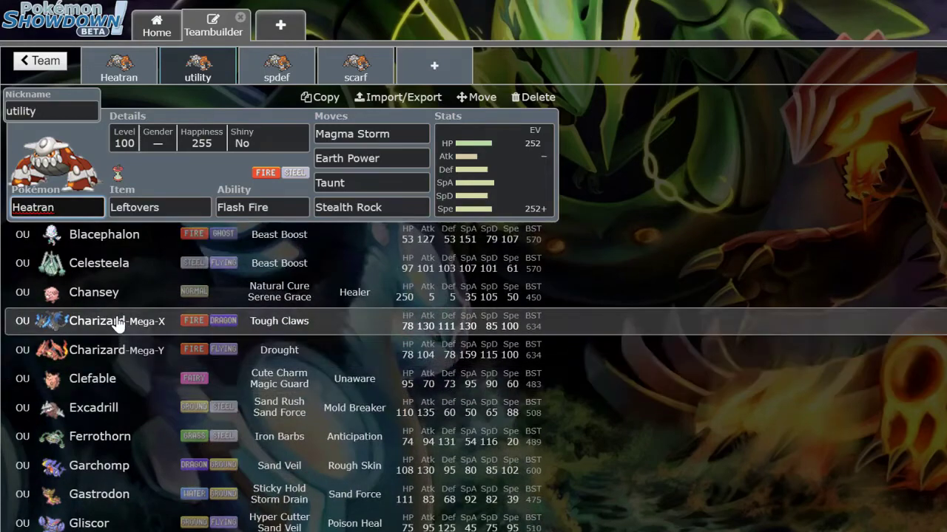
scroll(194, 373, up, 4)
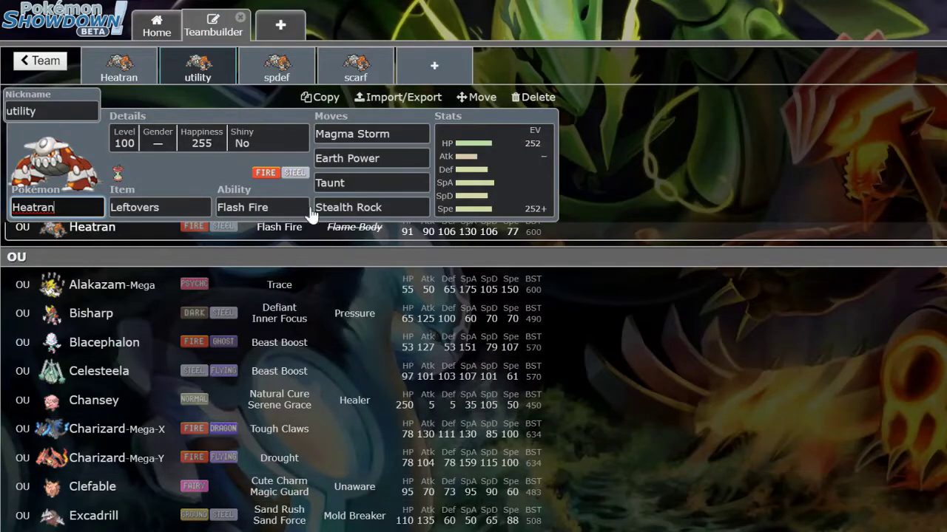
Give the spdef Heatran set 224 Sp. Def and 32 Speed EVs.
click(137, 64)
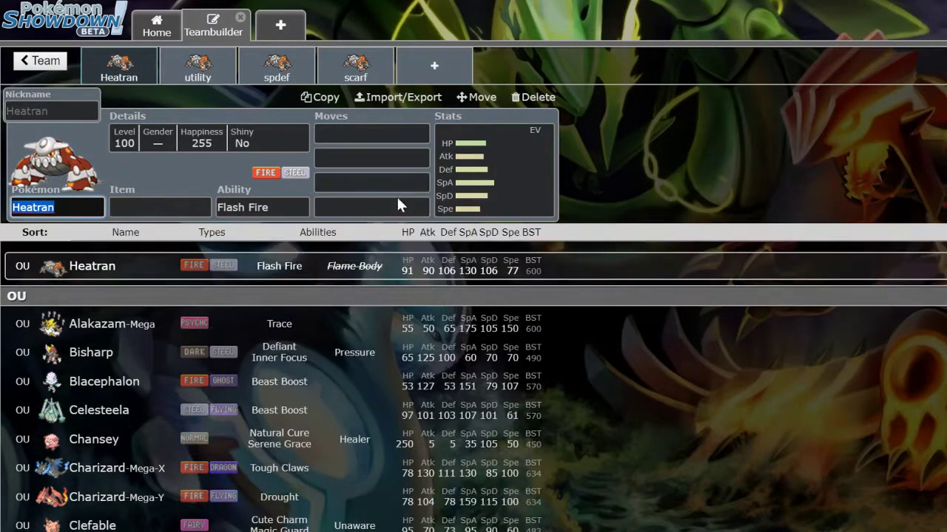
click(494, 170)
click(201, 70)
click(285, 64)
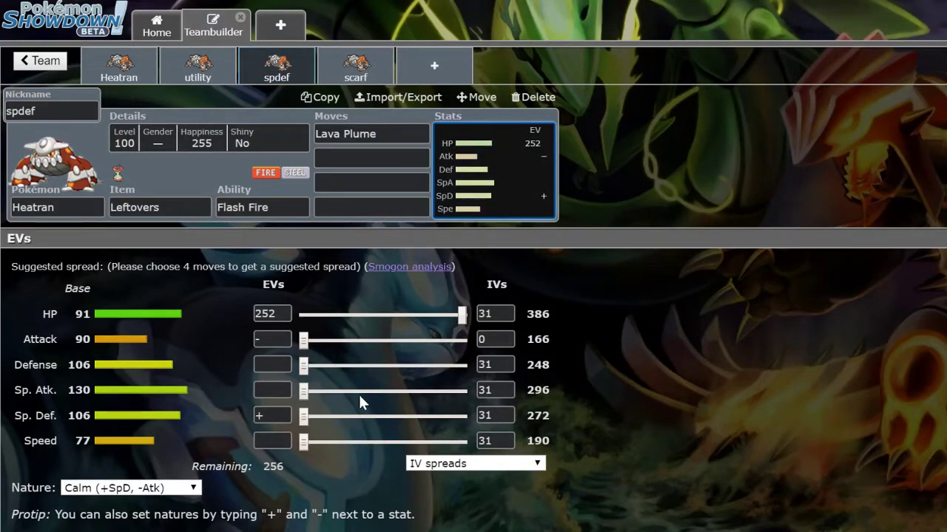
drag(362, 406, 445, 428)
drag(341, 441, 467, 423)
Add Stealth Rock, Toxic and Will-O-Wisp as moves two to four.
click(370, 134)
click(372, 158)
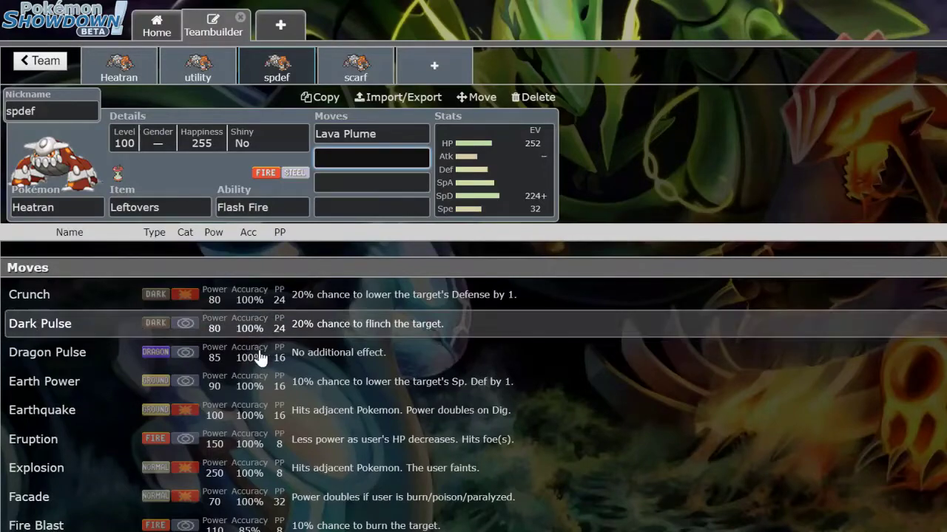
scroll(244, 429, down, 1)
scroll(247, 427, up, 1)
text(stealr)
key(Return)
text(tox)
key(Return)
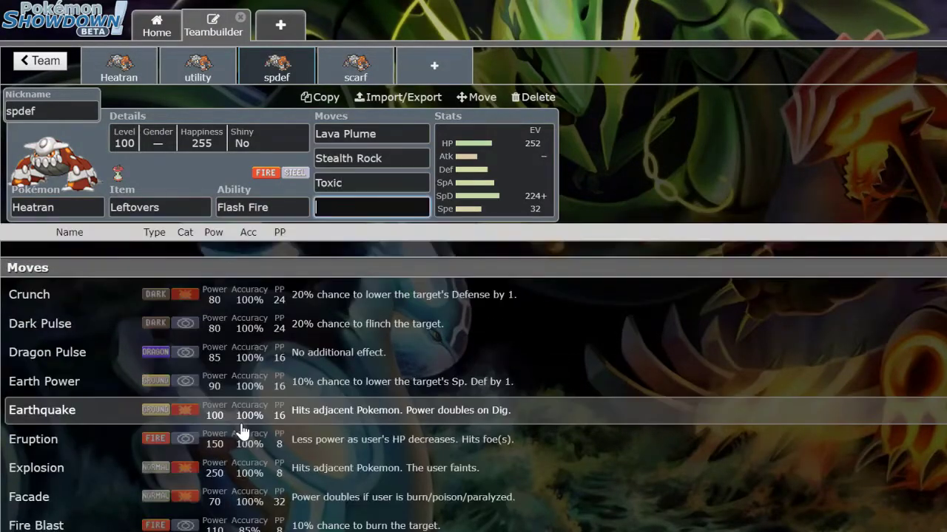
text(willos)
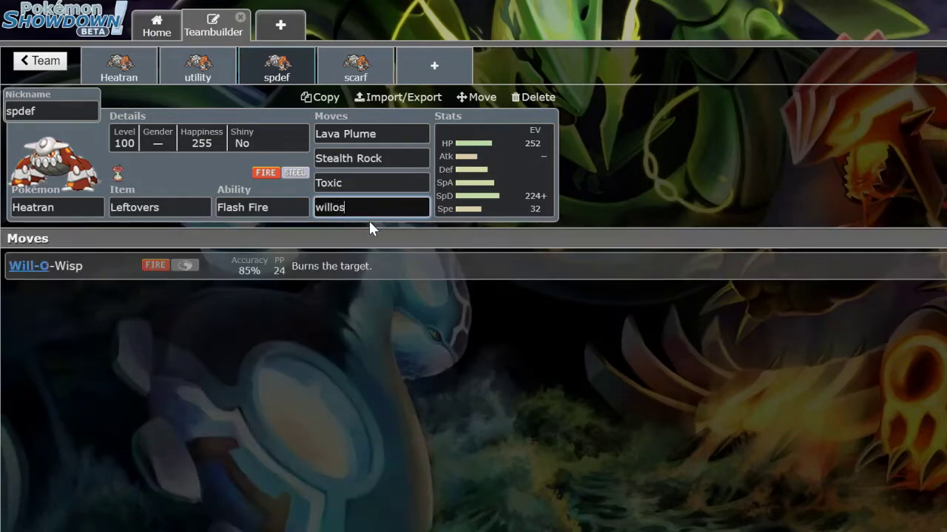
key(Return)
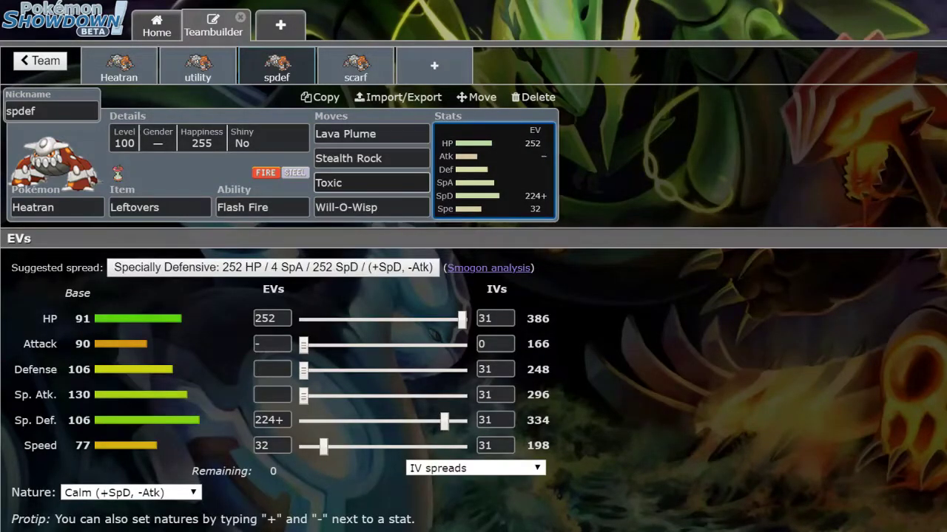
Remove Will-O-Wisp, Toxic and Stealth Rock, leaving only Lava Plume.
click(371, 207)
key(BackSpace)
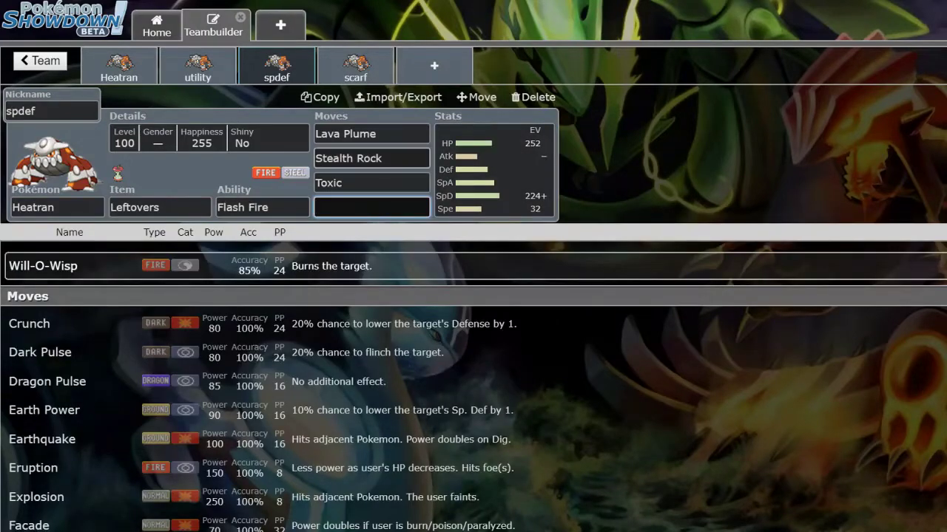
key(shift+Tab)
key(BackSpace)
key(shift+Tab)
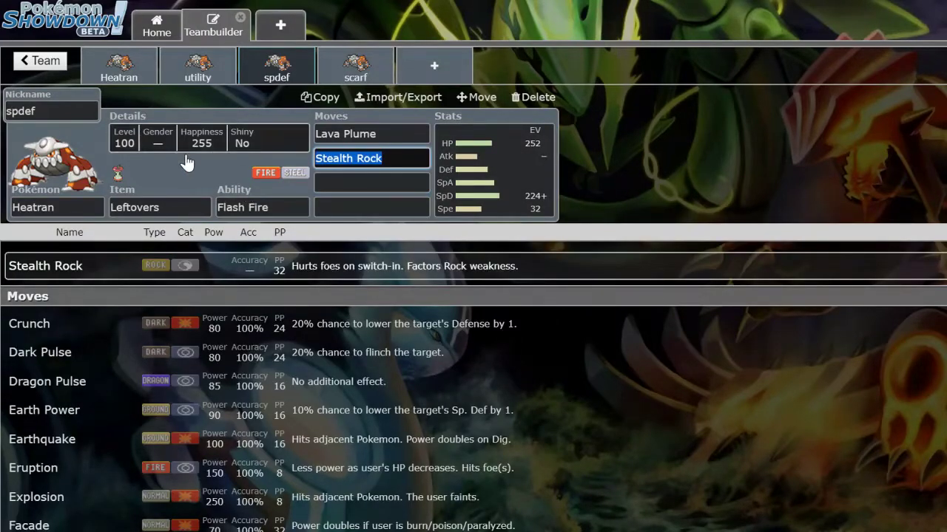
key(BackSpace)
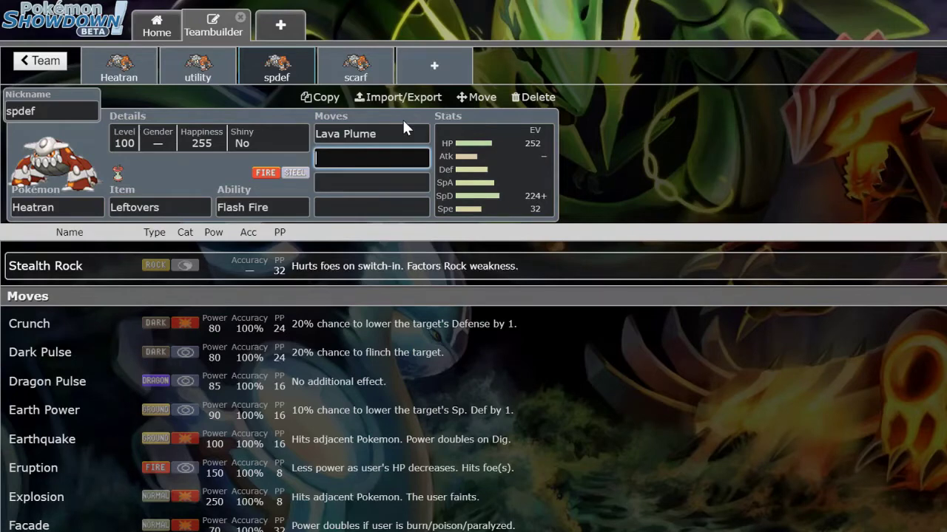
On the Choice Scarf Heatran set, replace Lava Plume with Fire Blast.
click(229, 72)
click(361, 74)
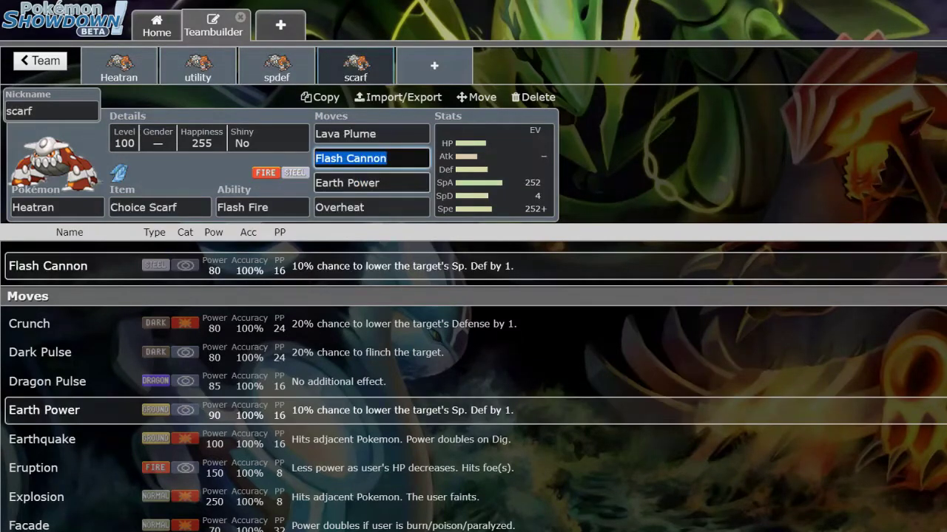
click(390, 204)
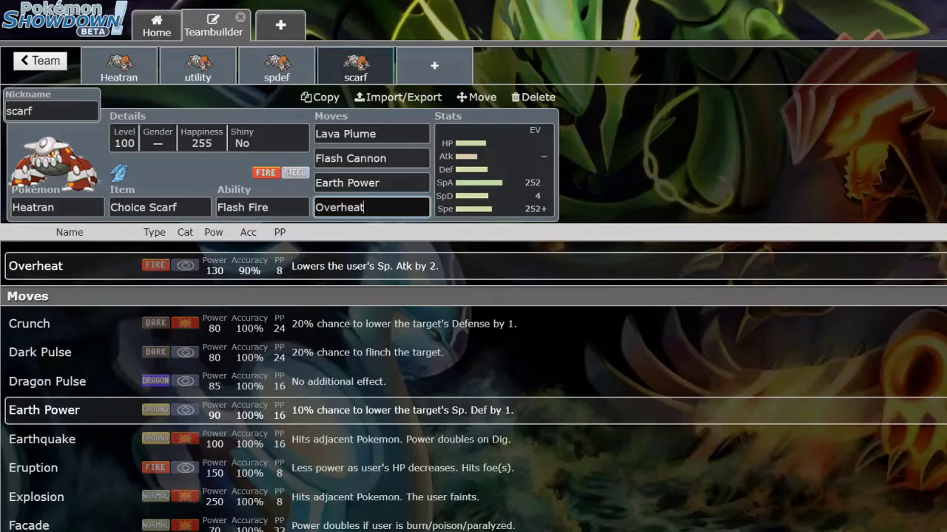
click(376, 137)
text(Fire)
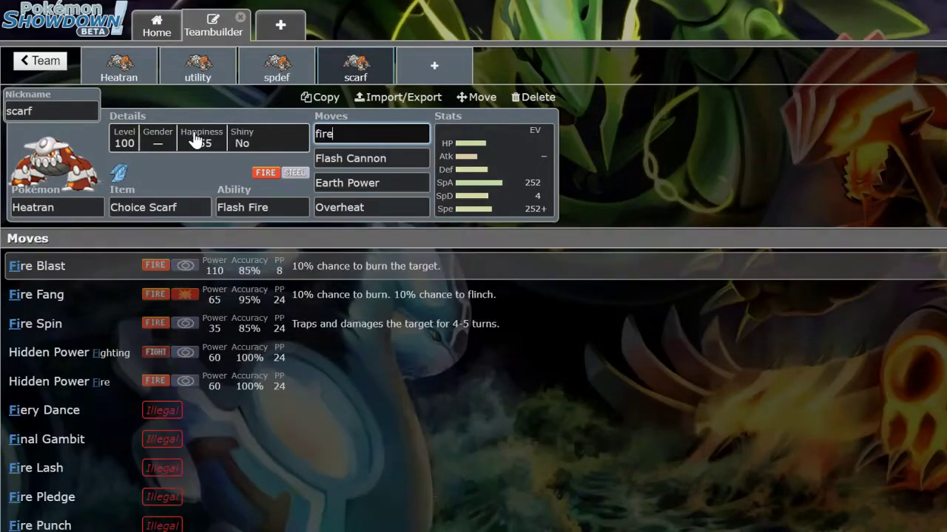
click(214, 267)
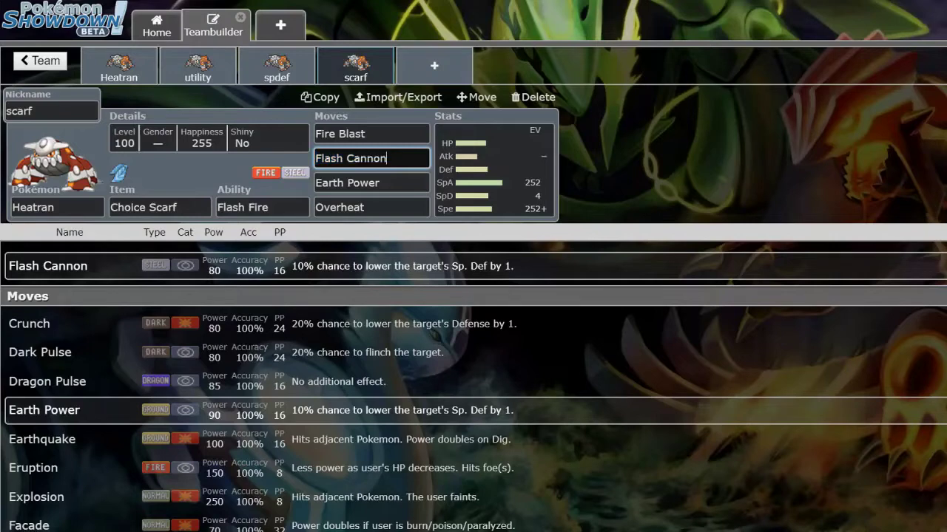
Review Earth Power and Overheat, browse the spdef, utility and scarf Heatran sets, and return to the team view.
click(370, 183)
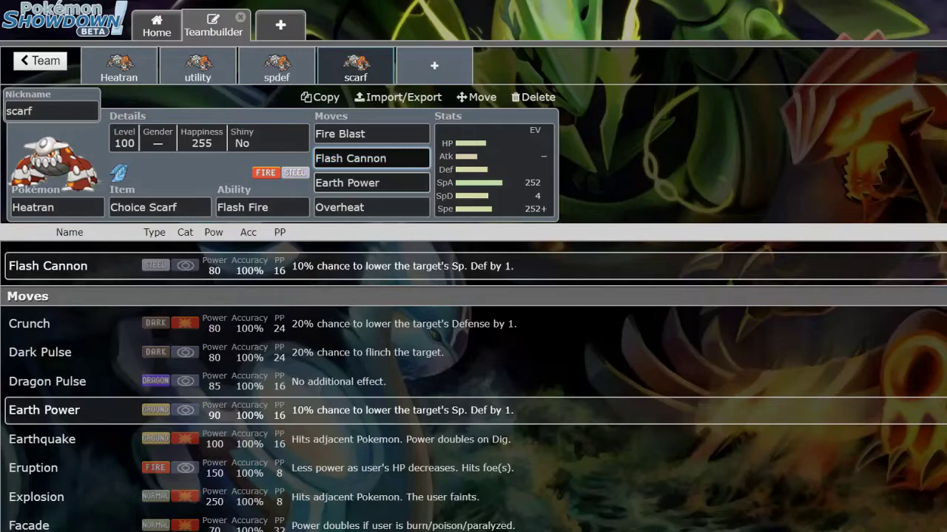
click(385, 209)
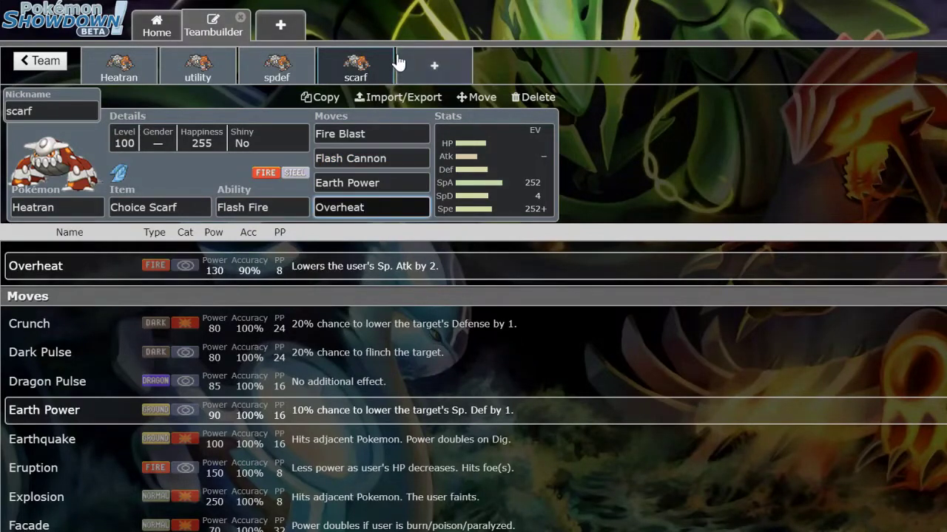
click(244, 75)
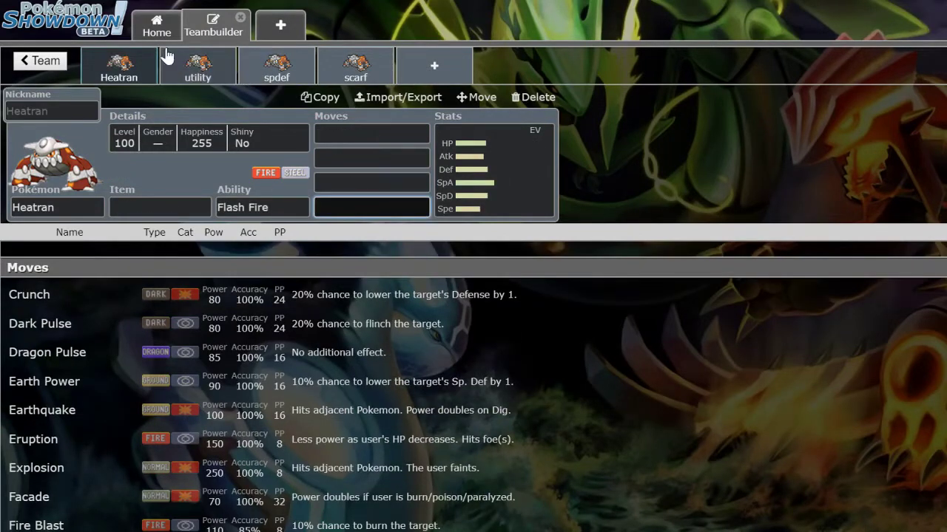
click(178, 59)
click(262, 61)
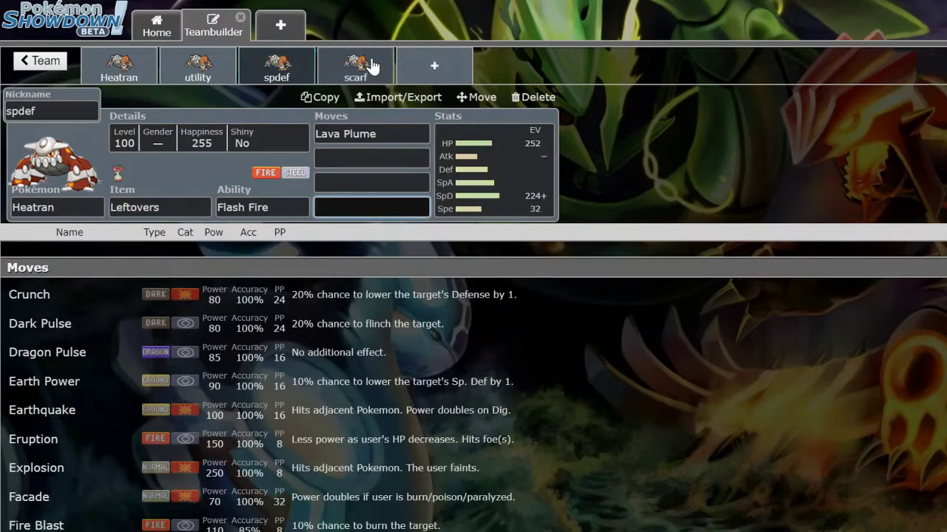
click(372, 66)
click(164, 70)
click(131, 71)
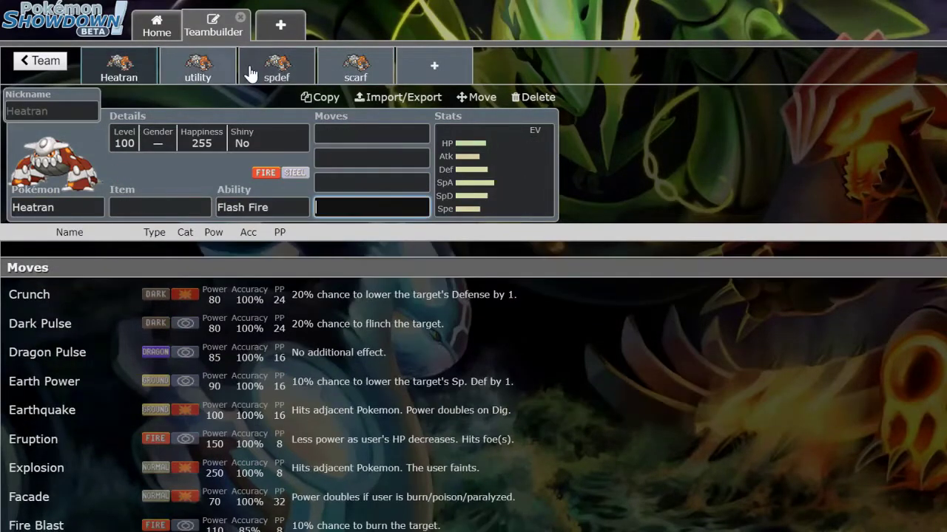
click(199, 71)
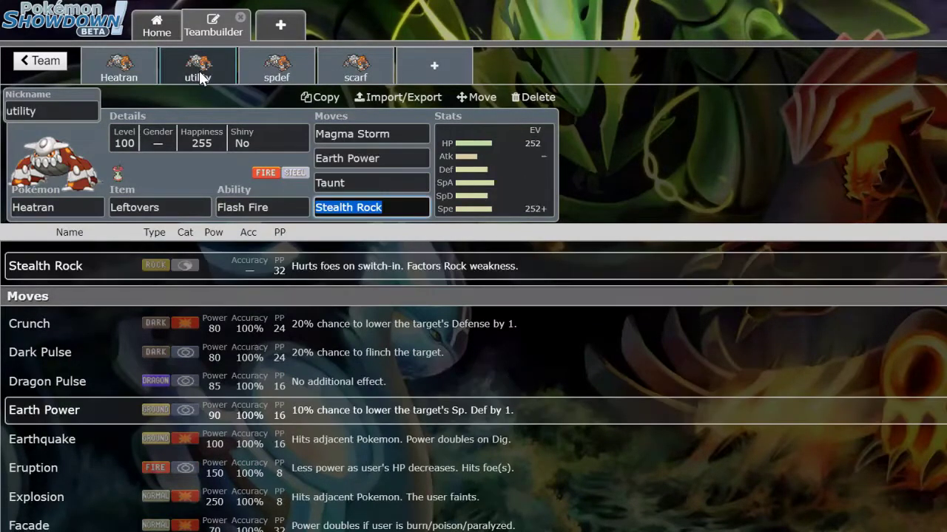
click(56, 67)
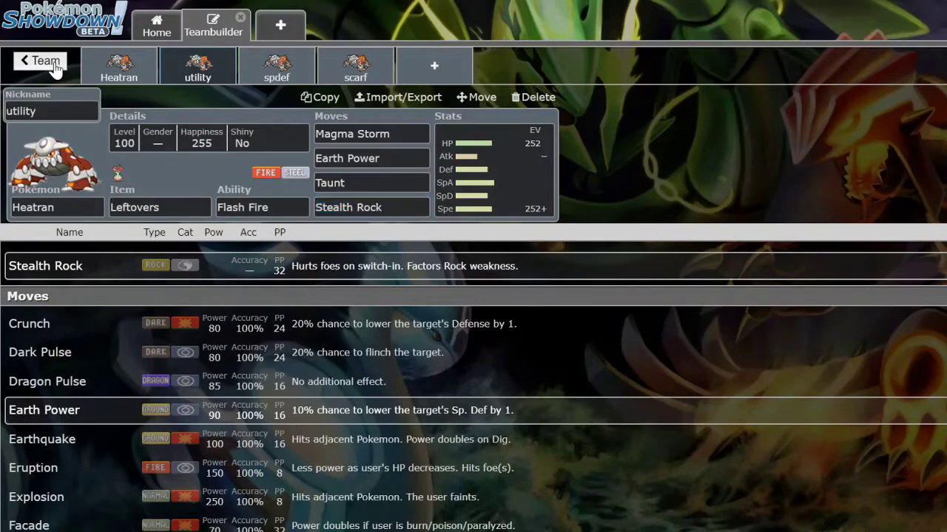
Open the tran answers team and compare its Mega Latios and Mega Latias sets.
click(51, 65)
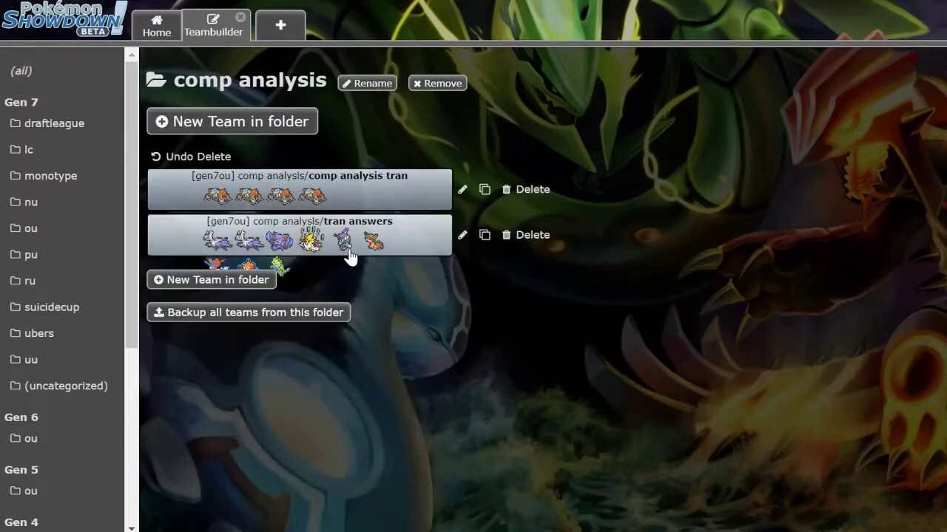
click(284, 244)
scroll(333, 335, down, 7)
scroll(135, 325, up, 7)
click(59, 278)
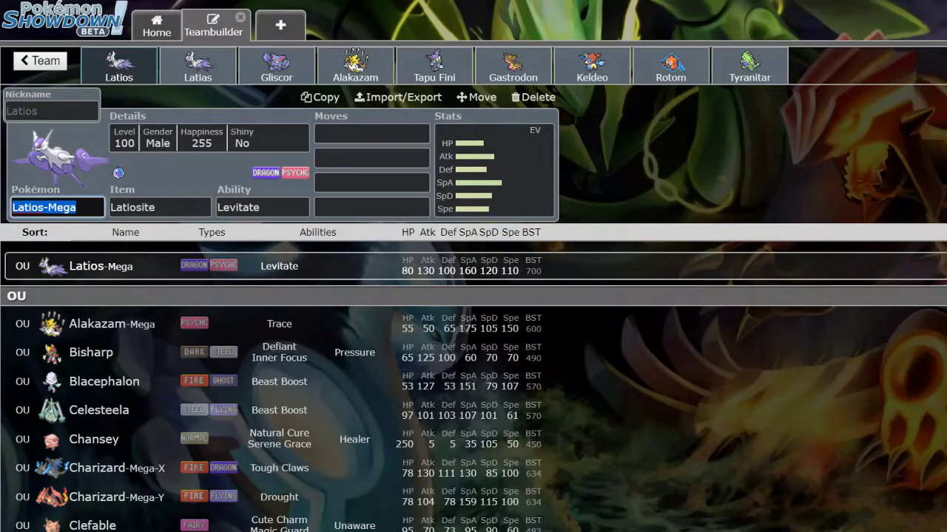
click(198, 65)
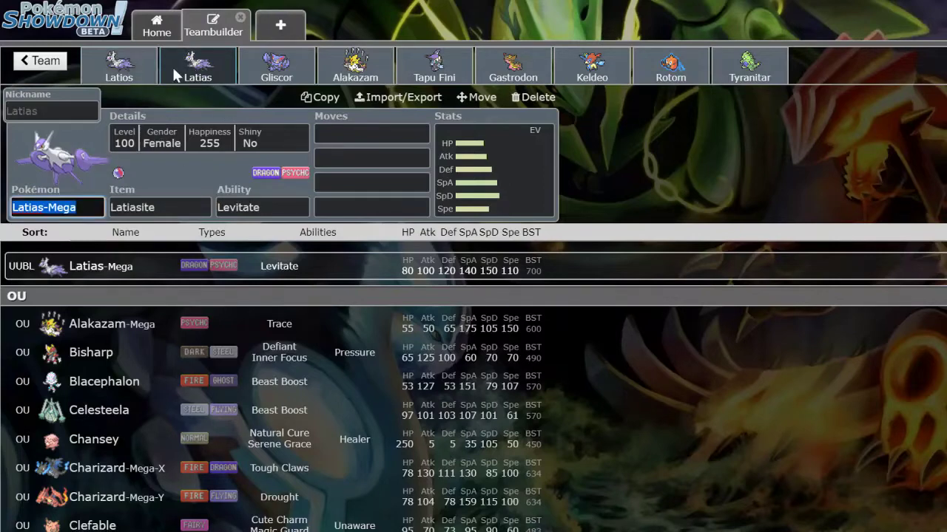
click(118, 77)
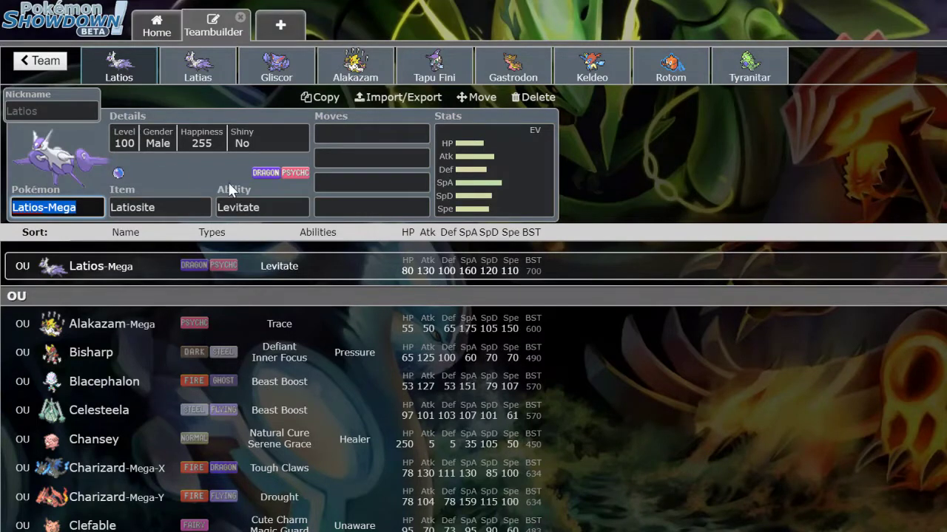
Give Mega Latios 36 Speed EVs and Earthquake as its first move.
click(501, 182)
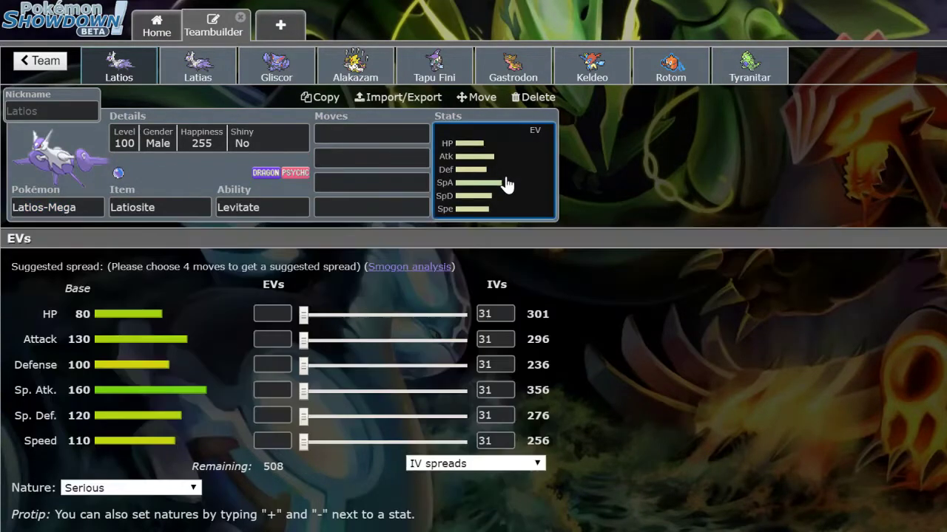
click(326, 441)
click(374, 134)
text(earthquake)
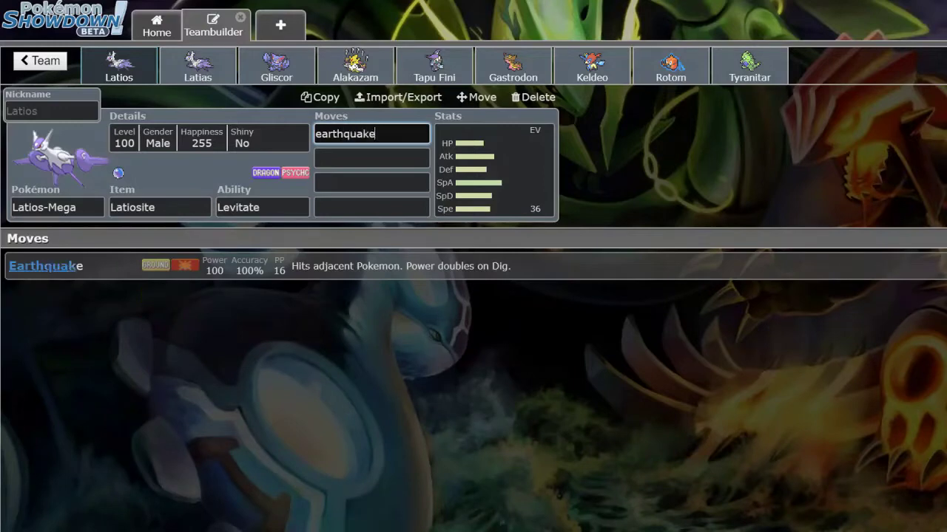
key(Return)
Give Mega Latias Surf as its first move.
click(198, 67)
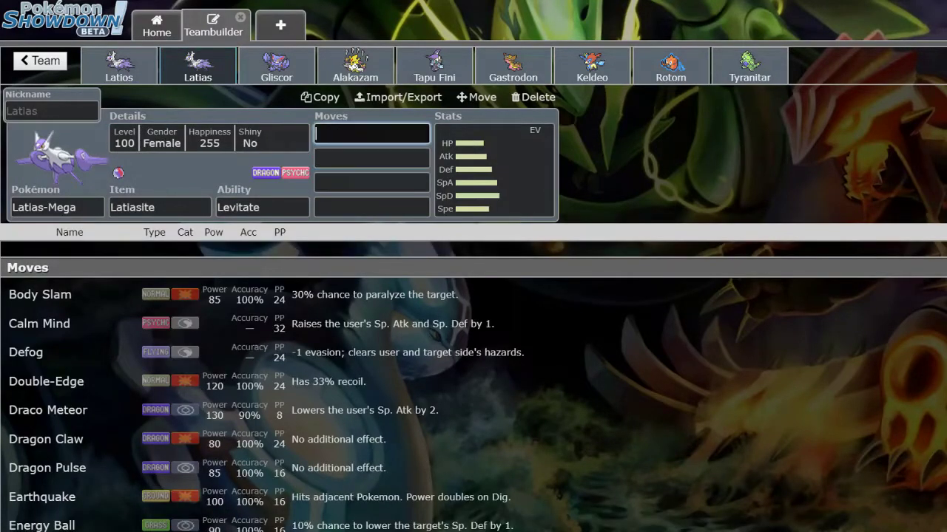
text(surf)
key(Return)
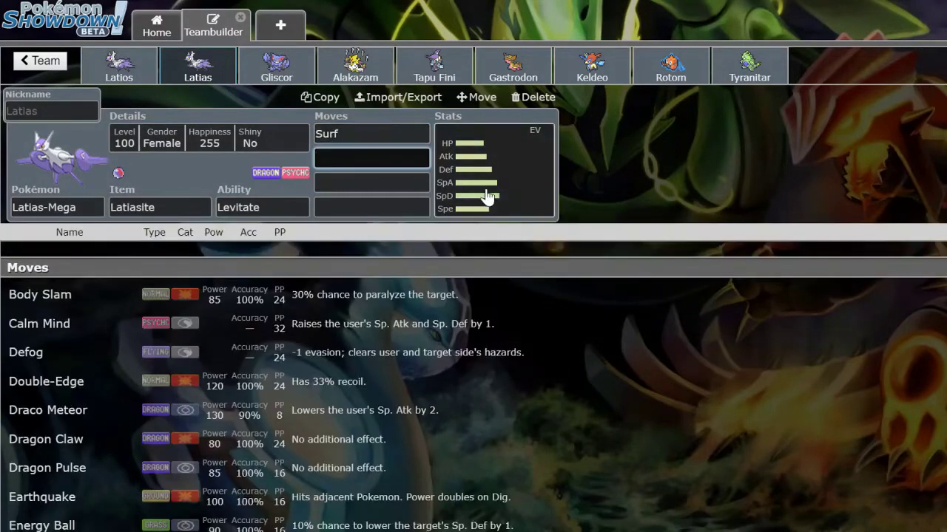
click(487, 198)
click(378, 135)
Compare the Mega Latios and Mega Latias sets back and forth.
click(123, 74)
click(218, 68)
click(150, 66)
click(184, 68)
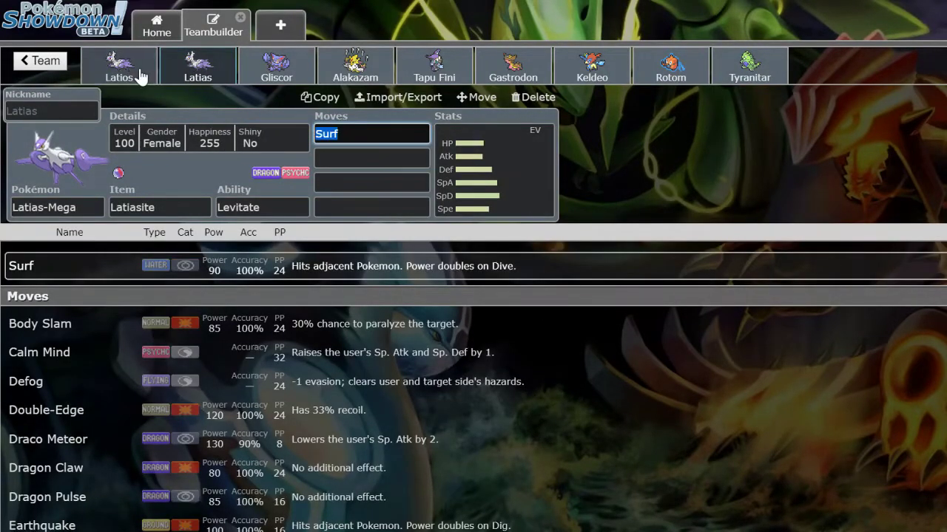
click(140, 76)
click(173, 68)
click(146, 65)
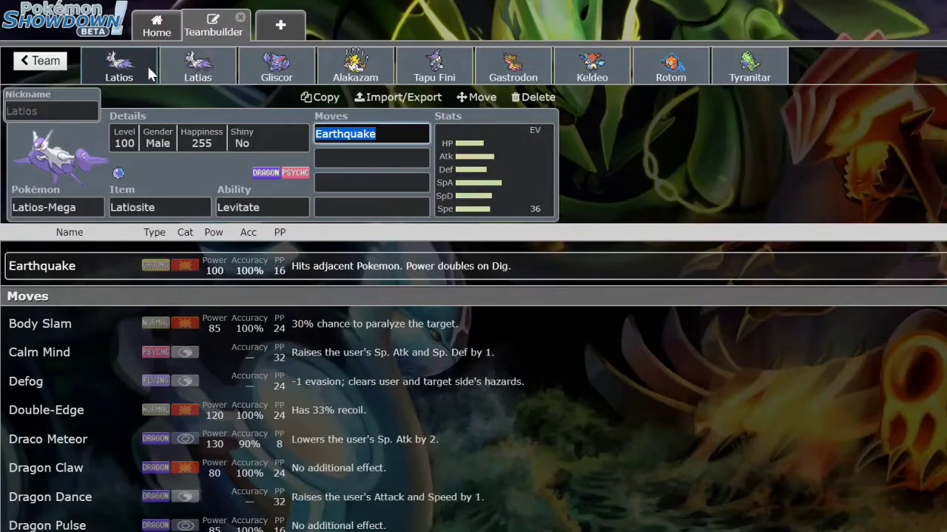
Give Gliscor Earthquake as its first move.
click(265, 74)
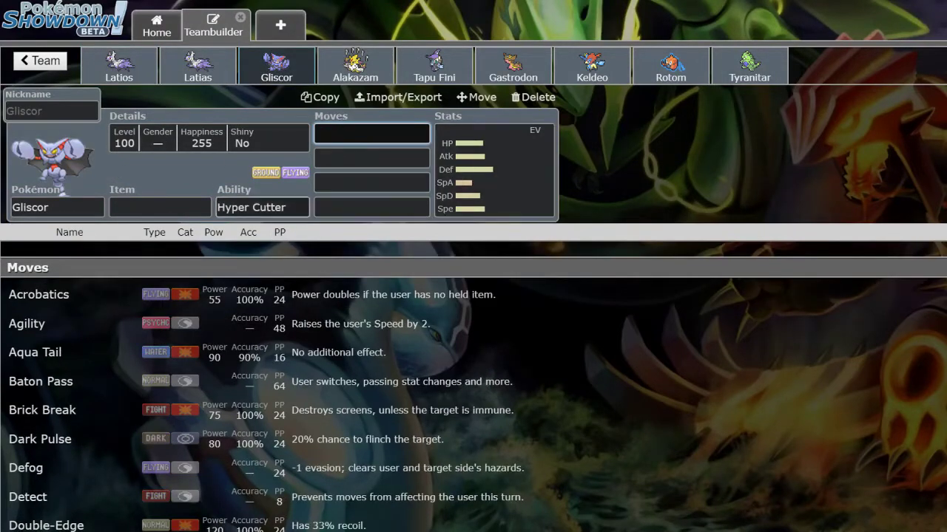
click(473, 204)
click(371, 133)
text(e)
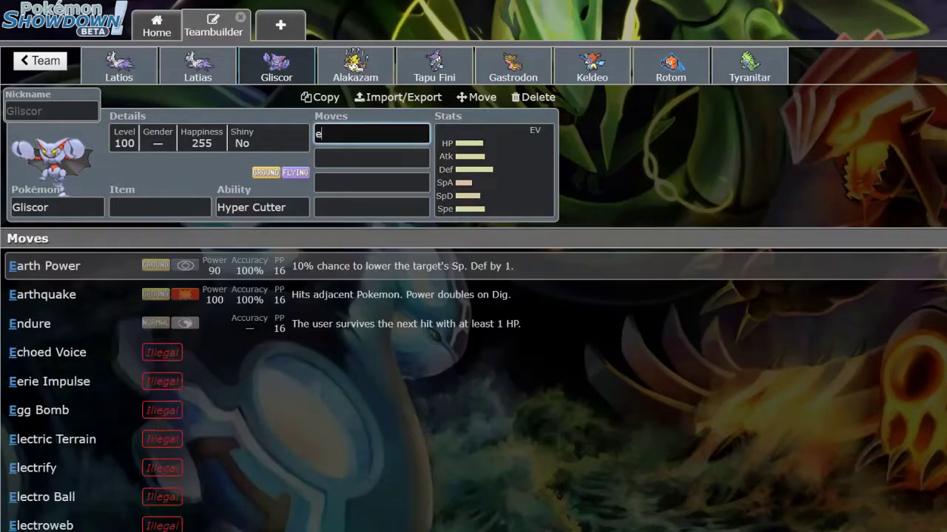
text(arth)
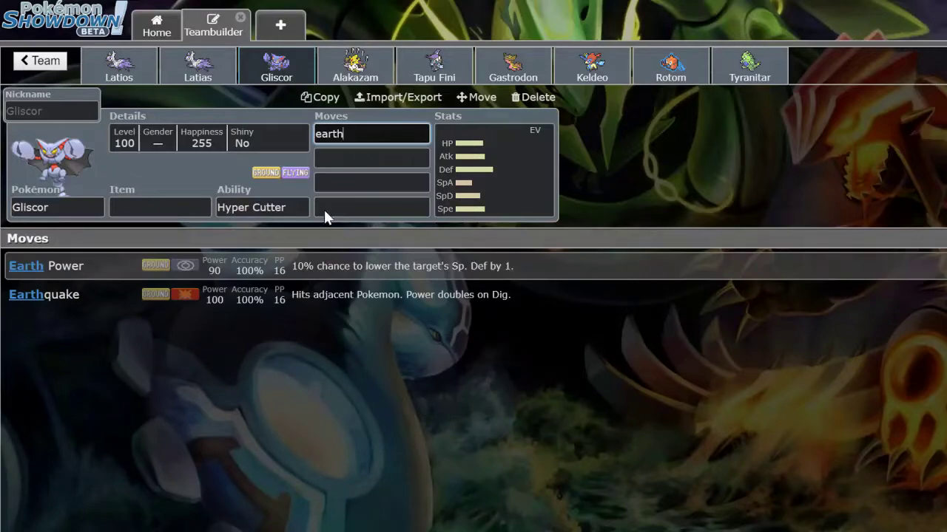
click(186, 300)
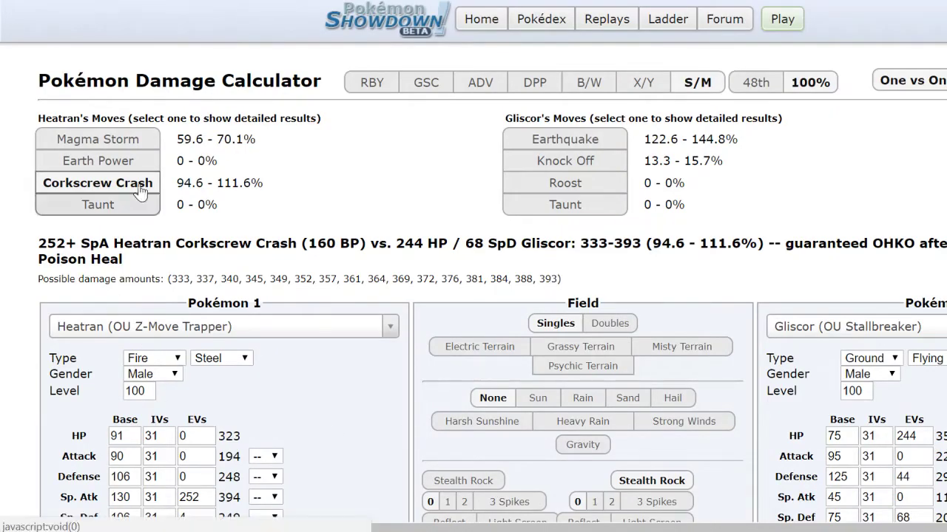
Show Heatran's Inferno Overdrive against Gliscor in the calculator: 106.5–125.5%, a guaranteed OHKO.
scroll(301, 118, down, 6)
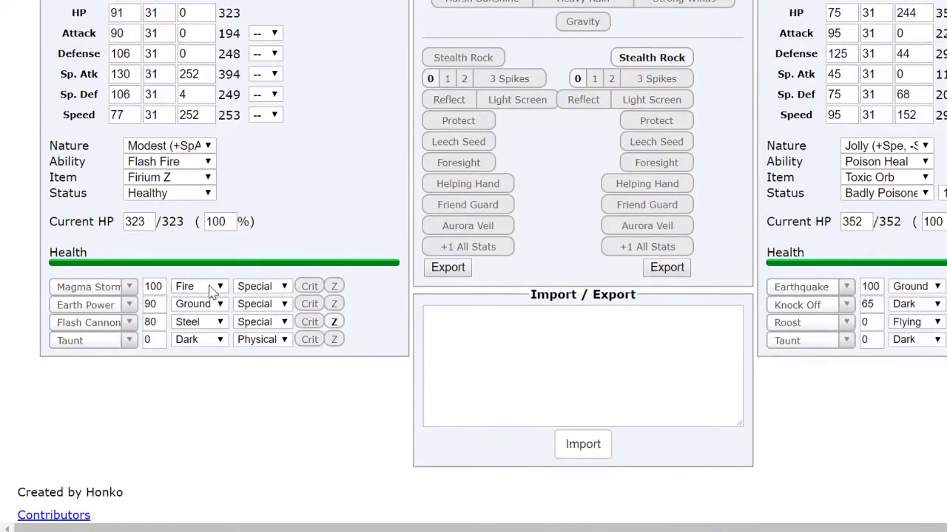
scroll(338, 296, up, 6)
click(126, 138)
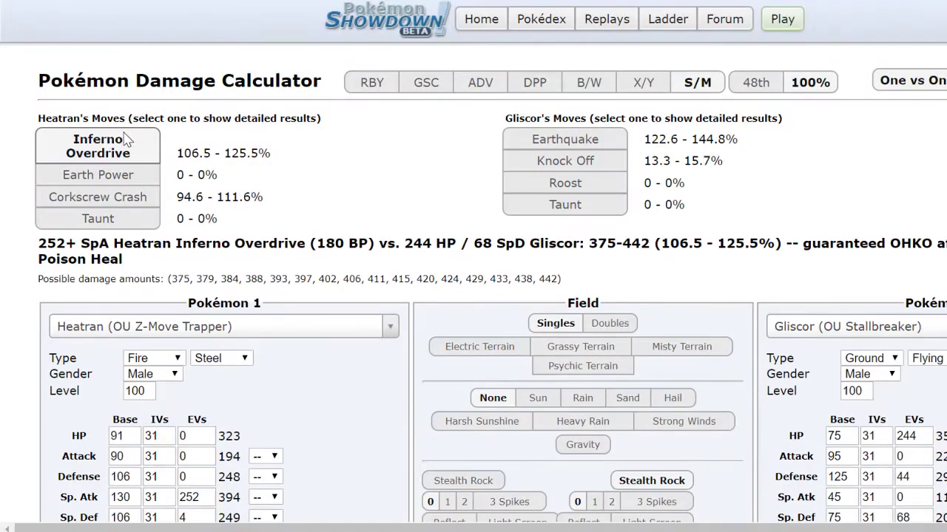
scroll(158, 376, down, 5)
scroll(158, 377, up, 5)
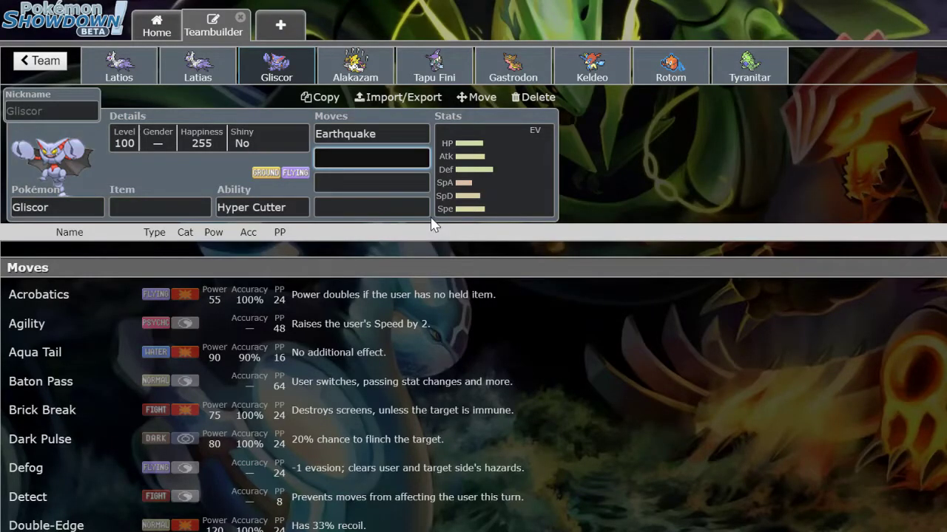
Give Gliscor a Toxic Orb and keep Earthquake as its first move.
click(159, 207)
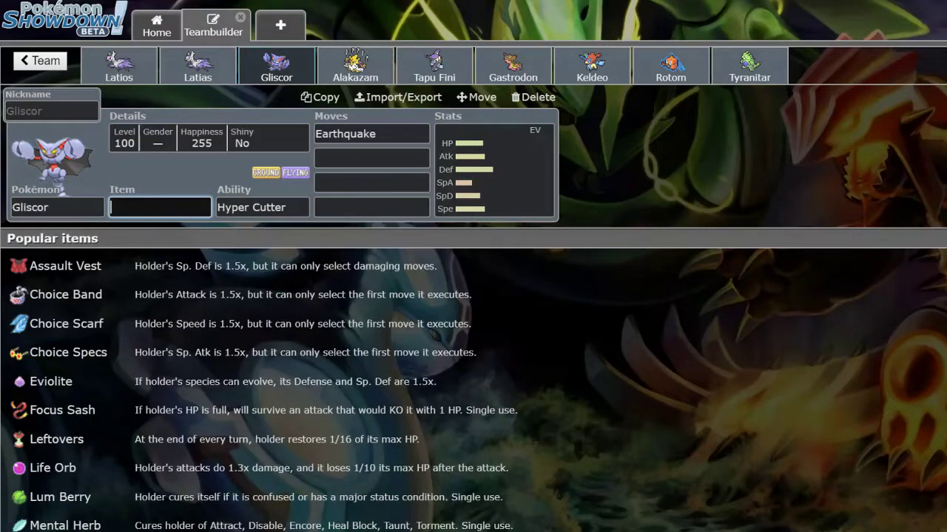
text(toxic)
key(Return)
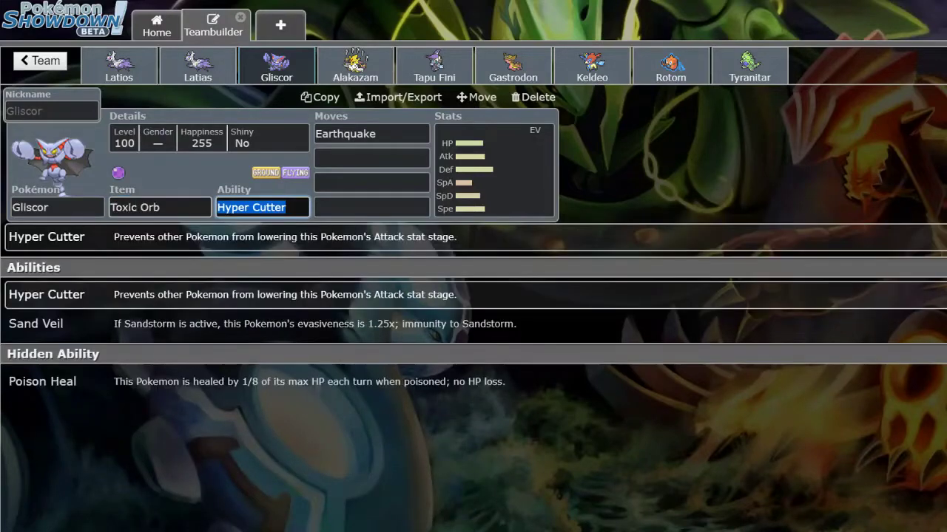
click(159, 207)
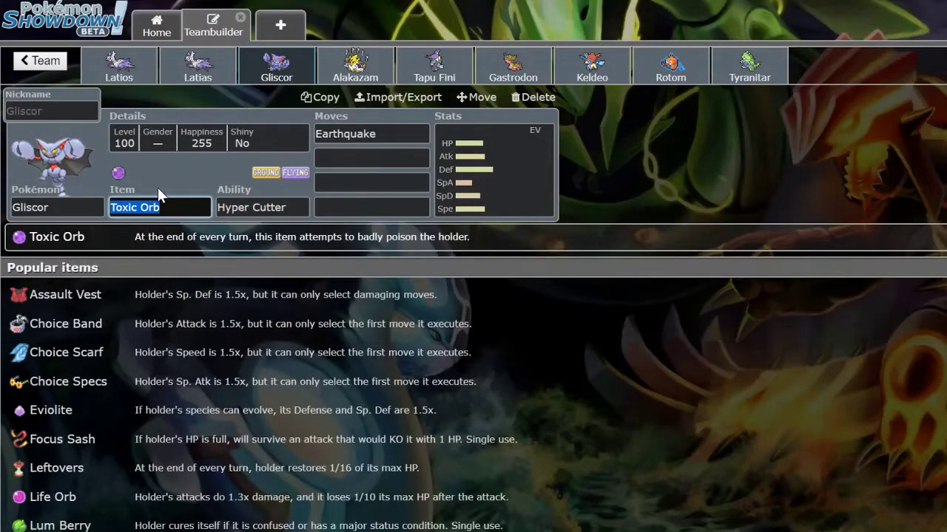
click(371, 157)
click(159, 208)
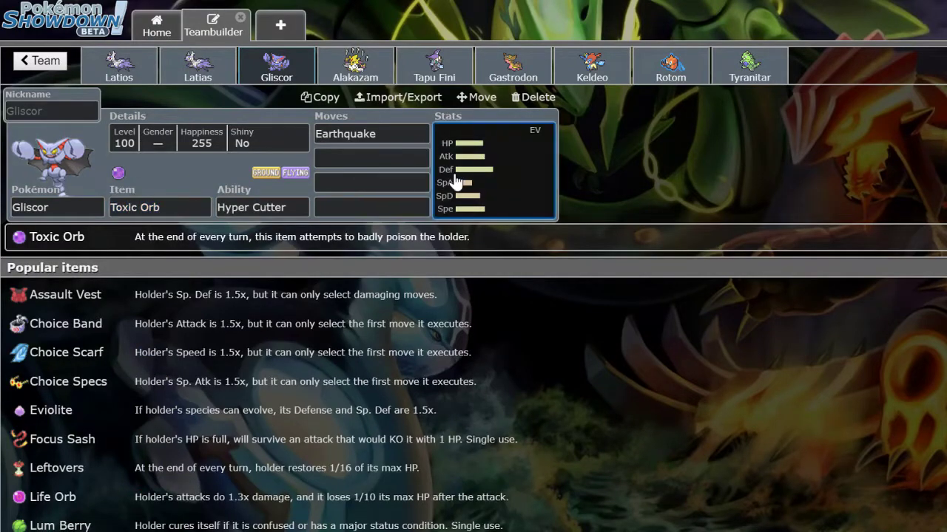
click(481, 175)
click(370, 134)
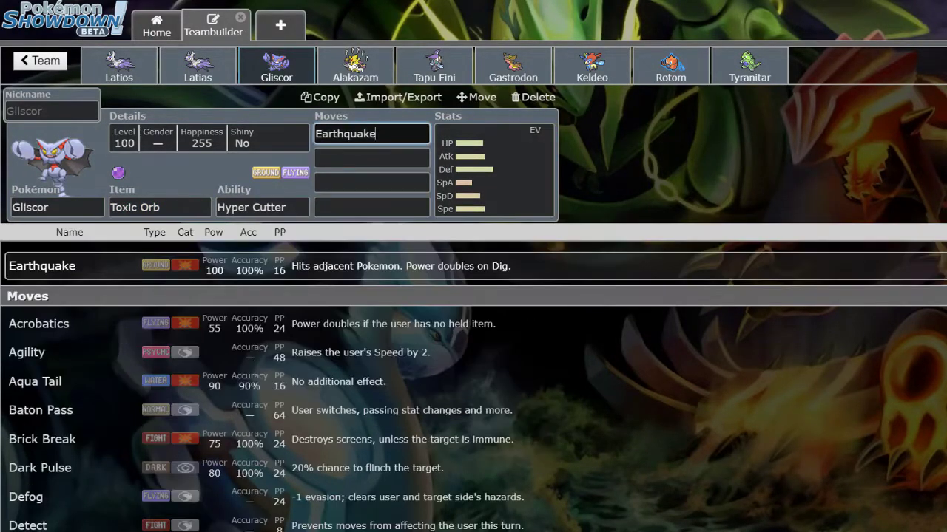
click(375, 134)
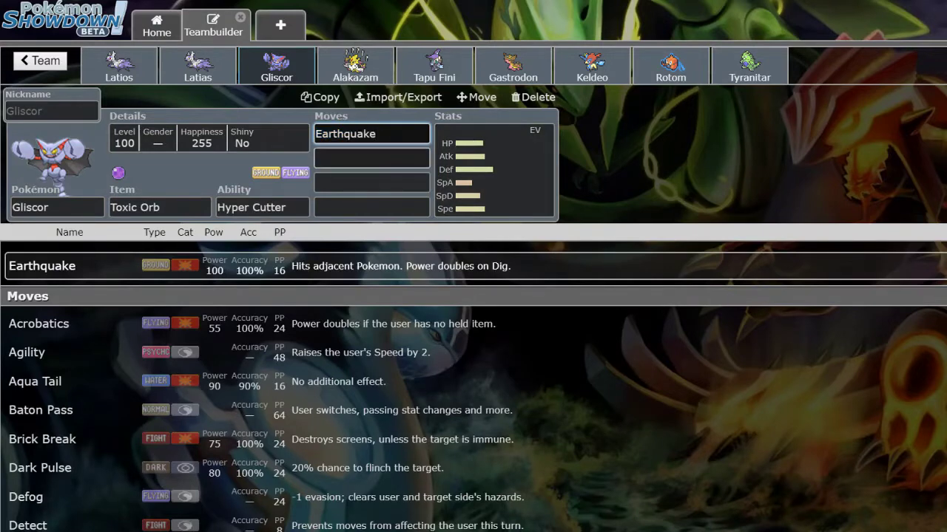
Set Mega Alakazam's ability to Magic Guard.
click(361, 67)
click(248, 207)
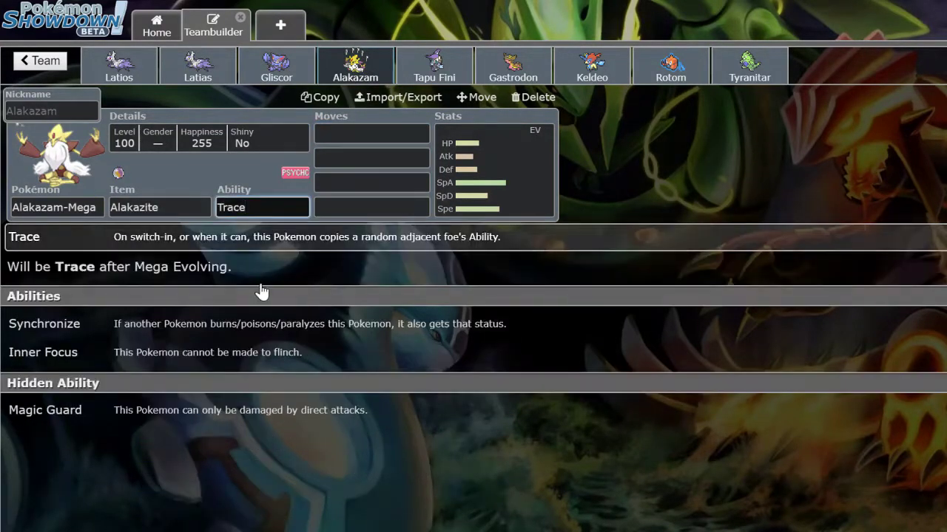
click(249, 416)
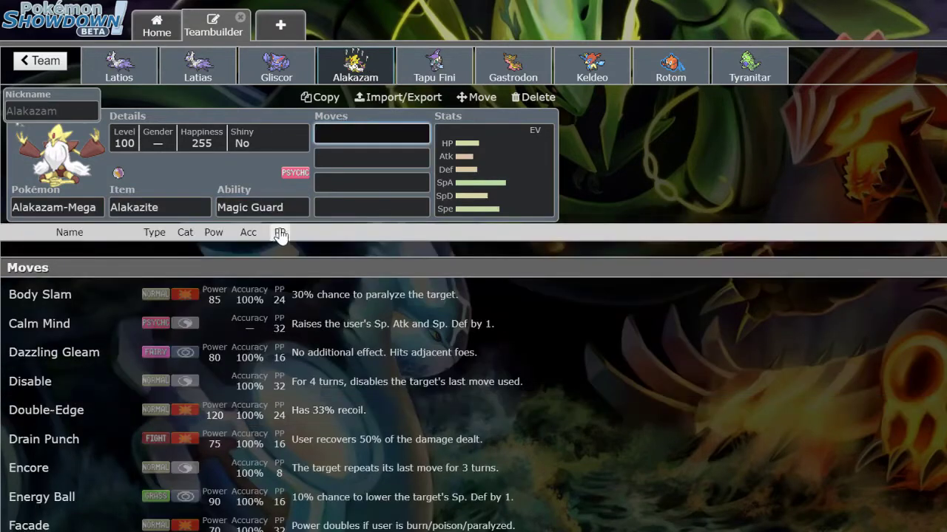
click(262, 207)
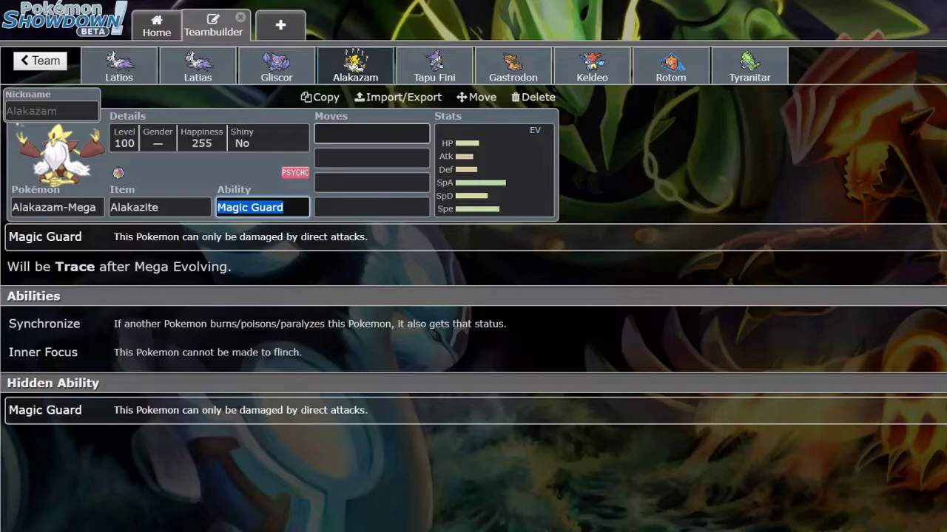
Give Alakazam the moves Recover, Focus Blast, Psychic and Shadow Ball.
click(371, 133)
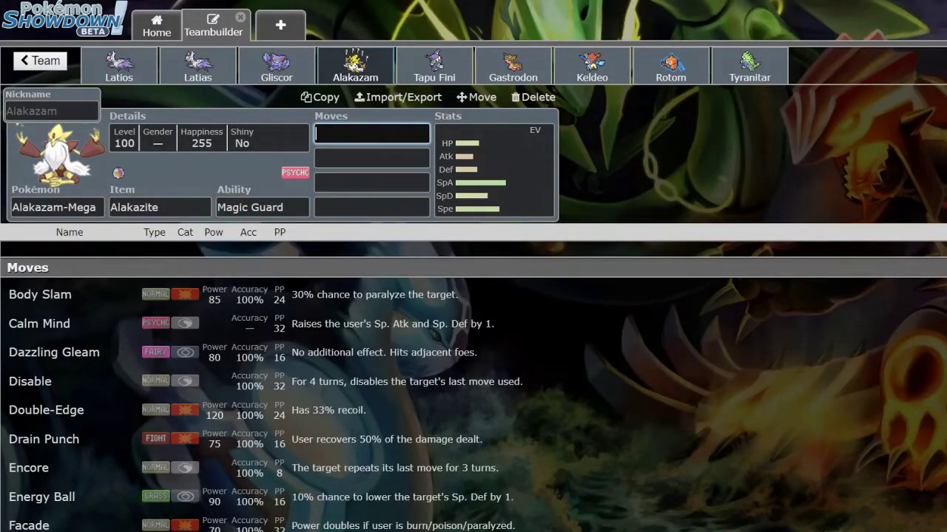
text(recove)
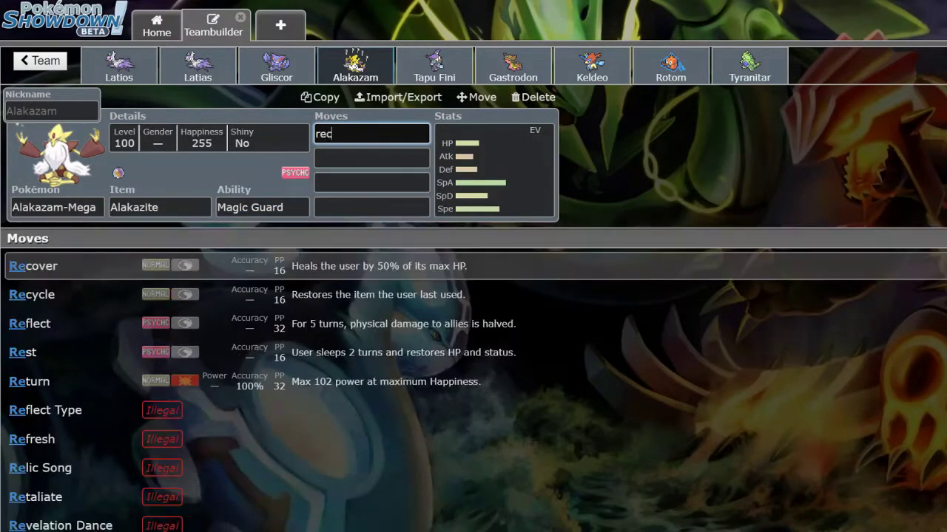
key(Return)
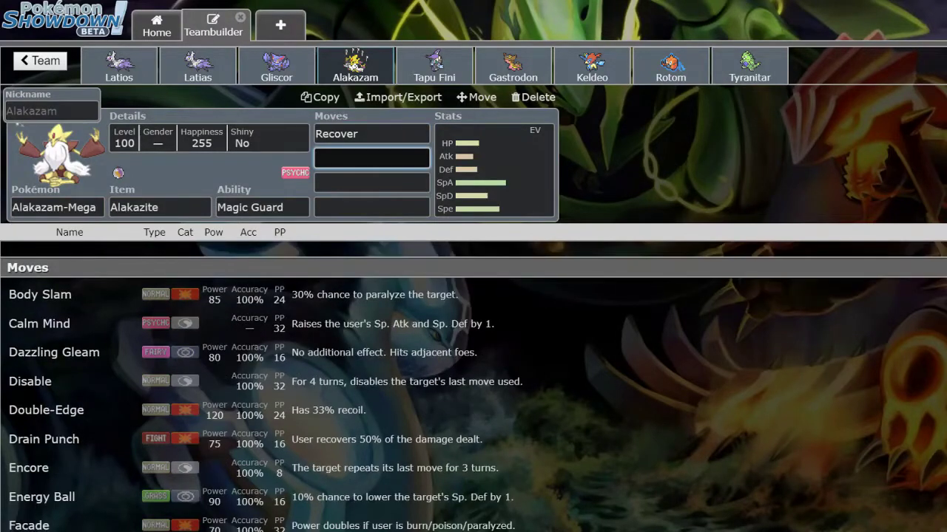
text(focus)
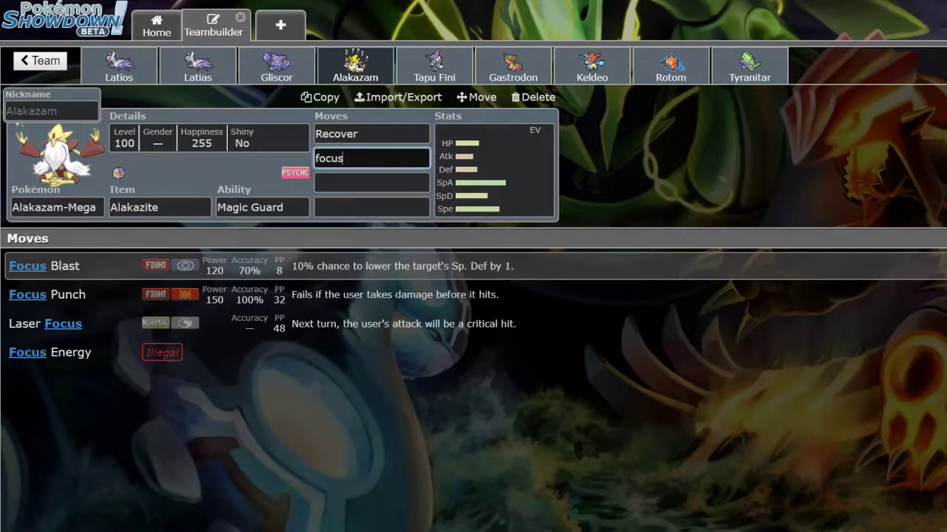
key(Return)
text(psych)
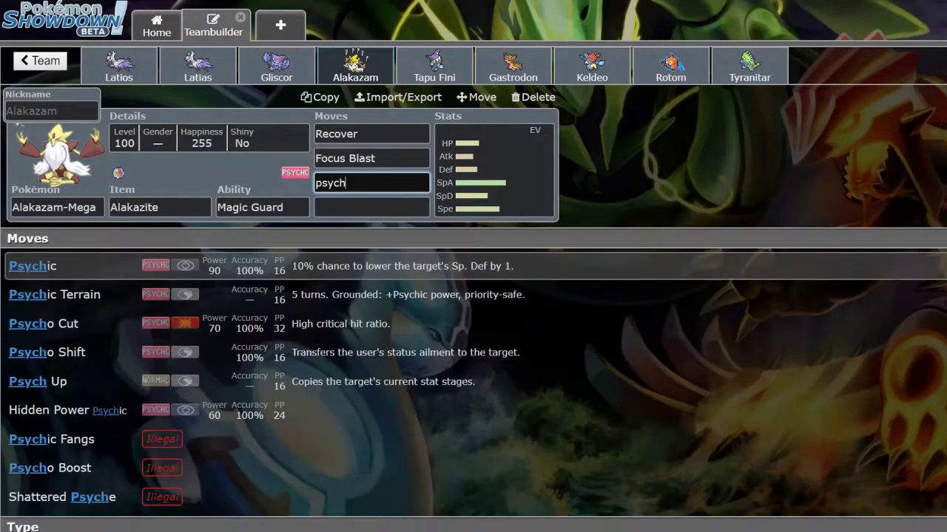
key(Return)
text(shad)
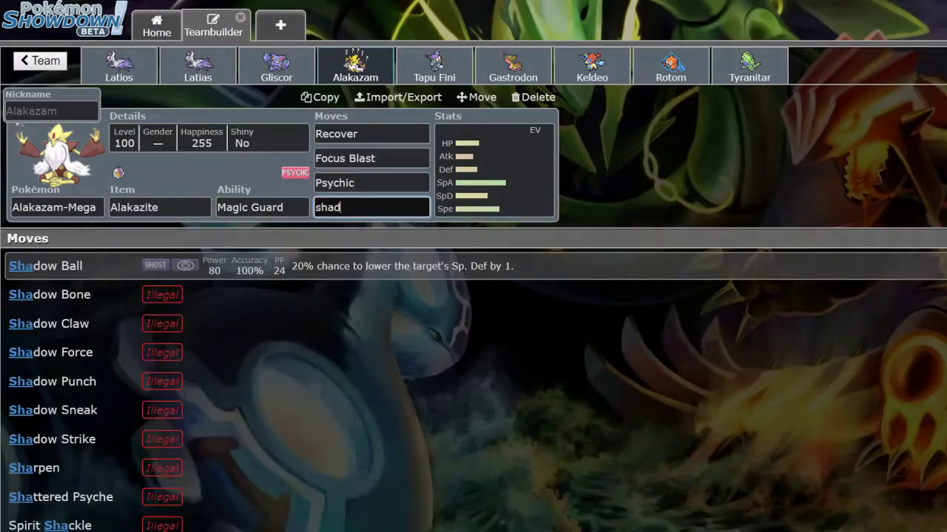
key(Return)
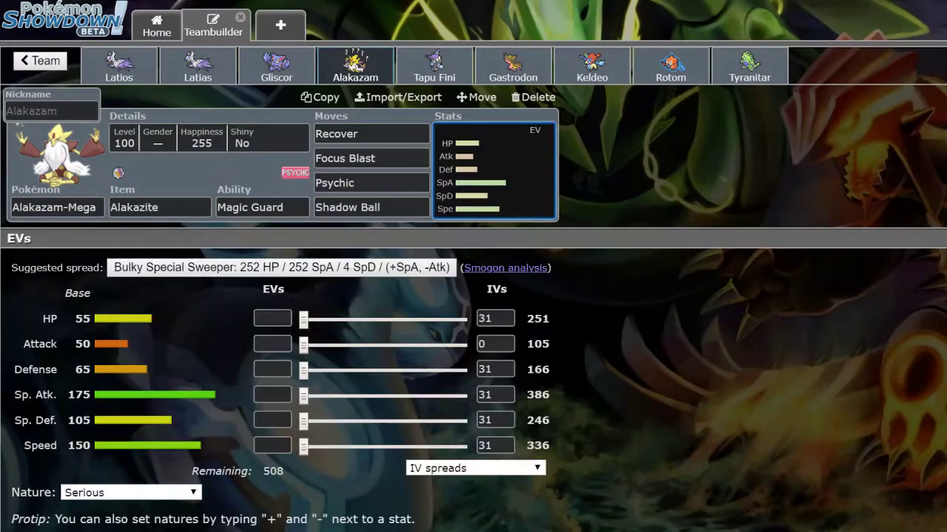
Compare the Tapu Fini and Gastrodon sets.
click(447, 65)
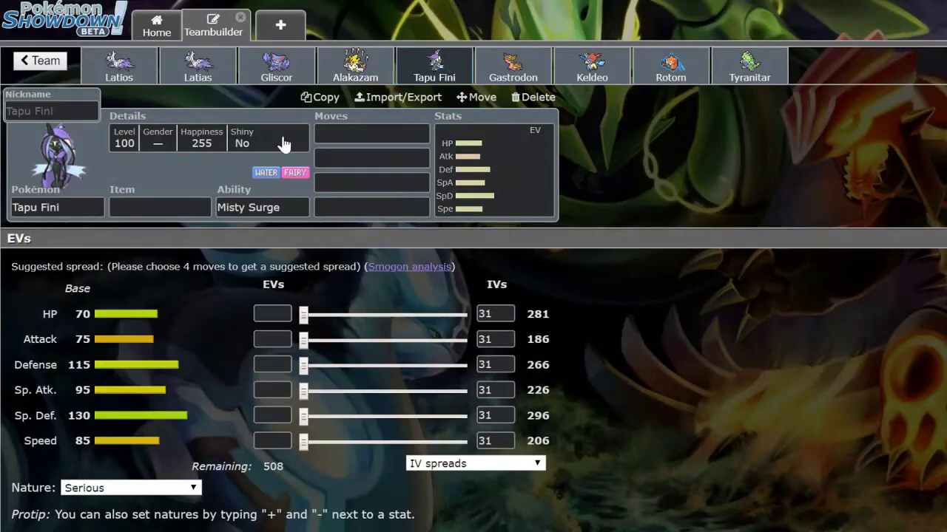
click(509, 68)
click(443, 68)
click(509, 68)
click(440, 68)
click(482, 65)
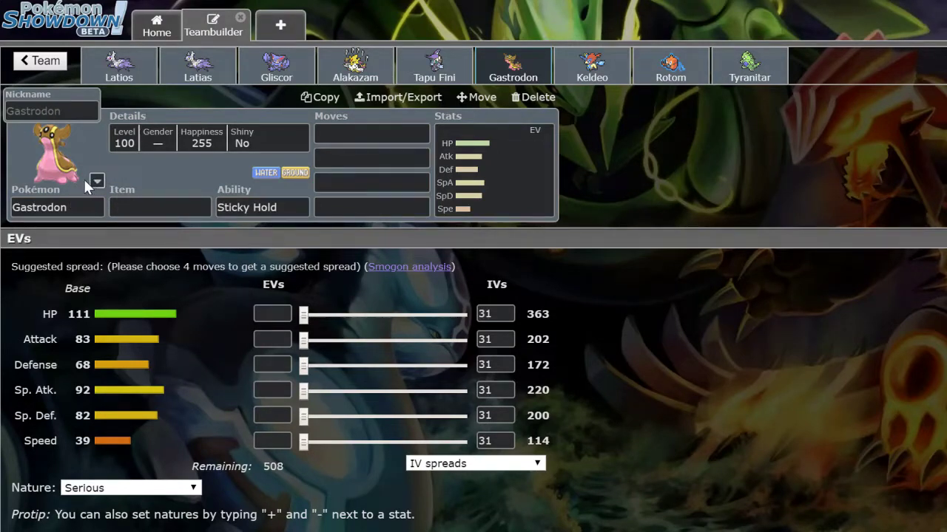
Check Gastrodon's held item and ability options, then bring up Keldeo-Resolute's set.
click(125, 208)
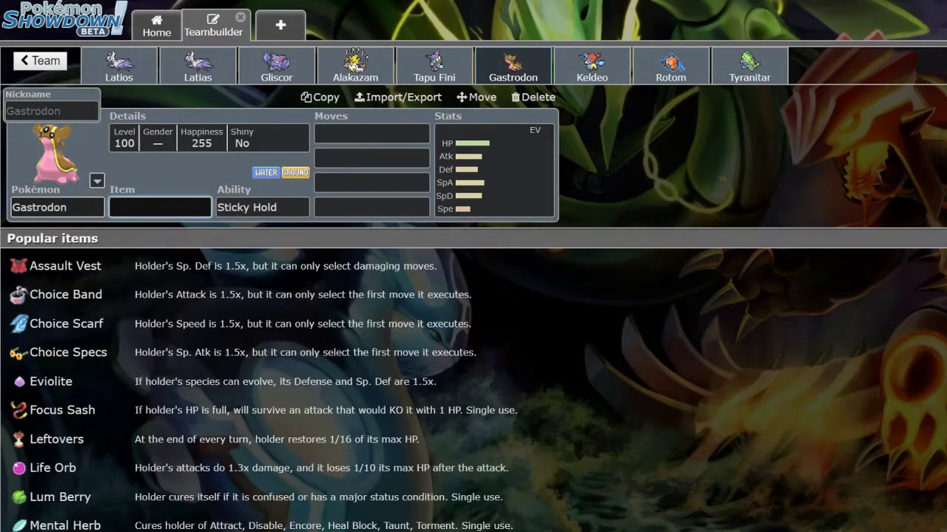
key(shift+Tab)
key(Tab)
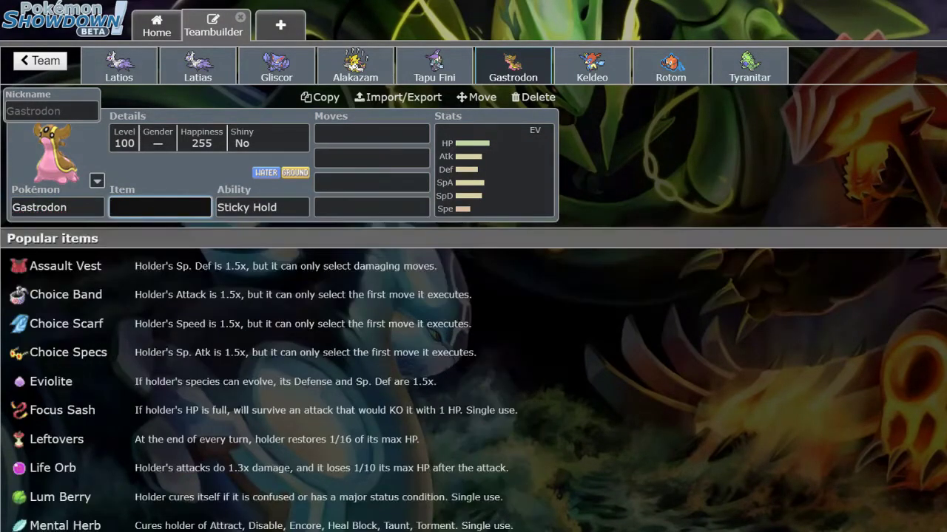
key(Tab)
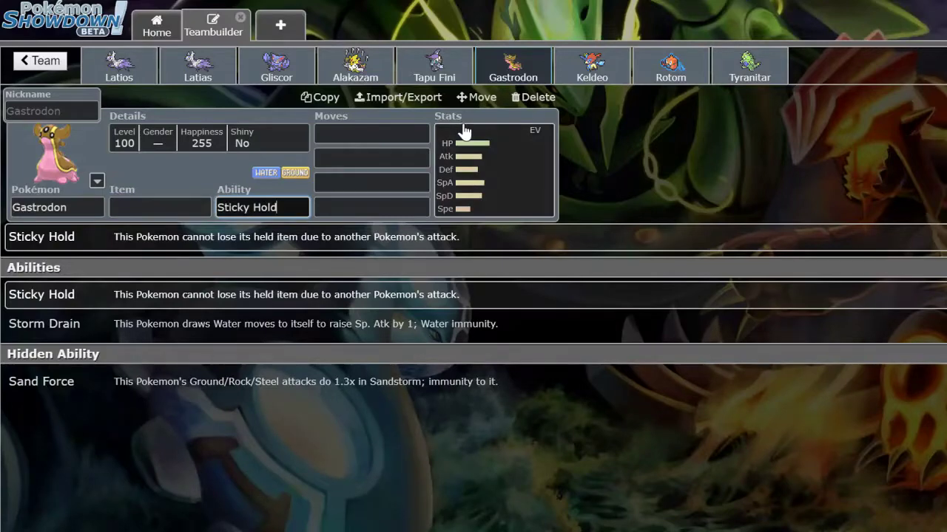
click(584, 82)
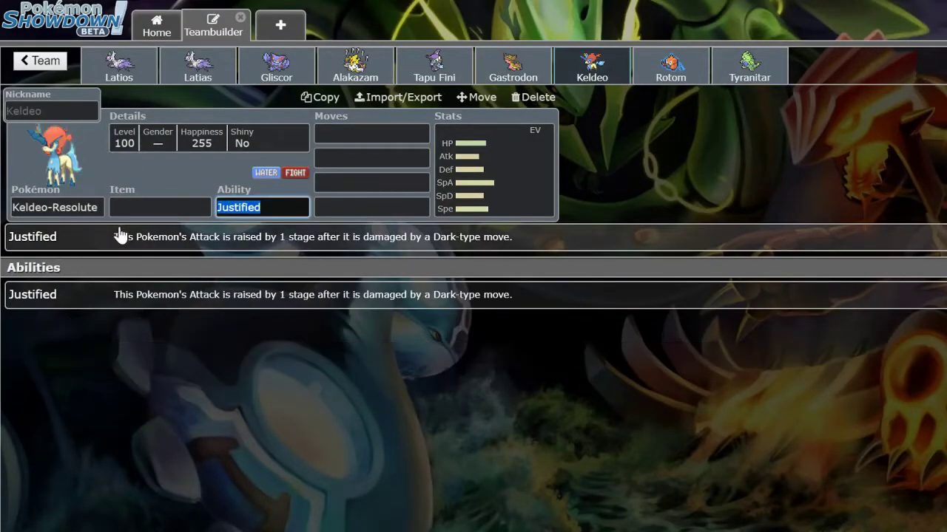
Give Keldeo-Resolute the moves Scald, Hydro Pump and Secret Sword.
key(shift+Tab)
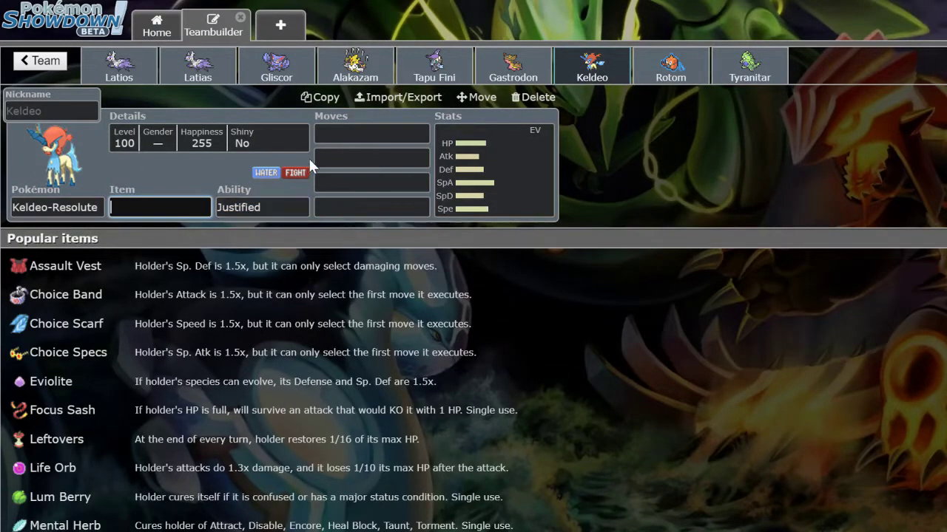
click(347, 133)
text(scal)
key(Return)
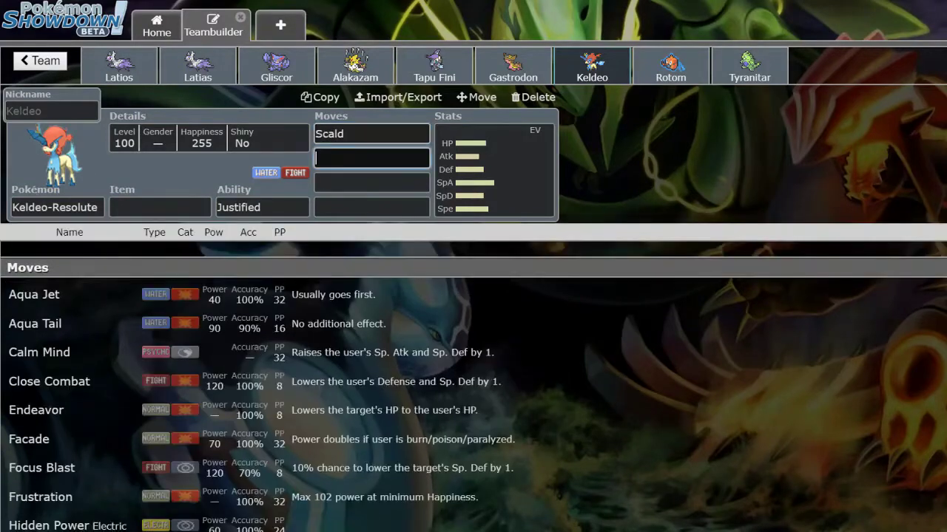
text(hydro)
key(Return)
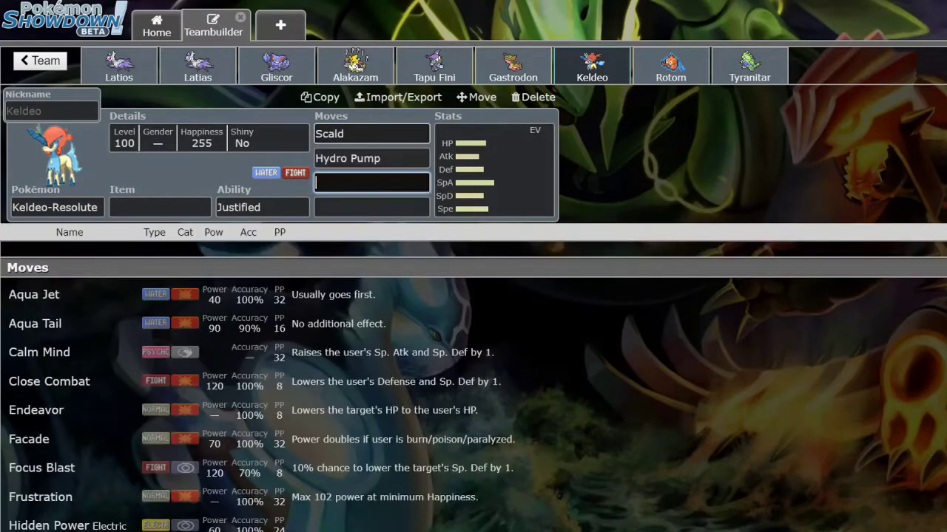
text(secre)
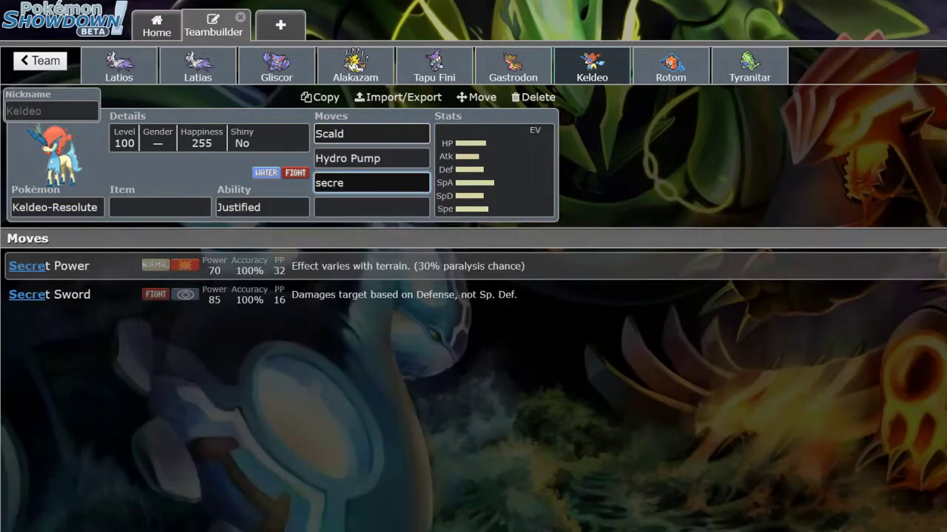
key(Down)
key(Return)
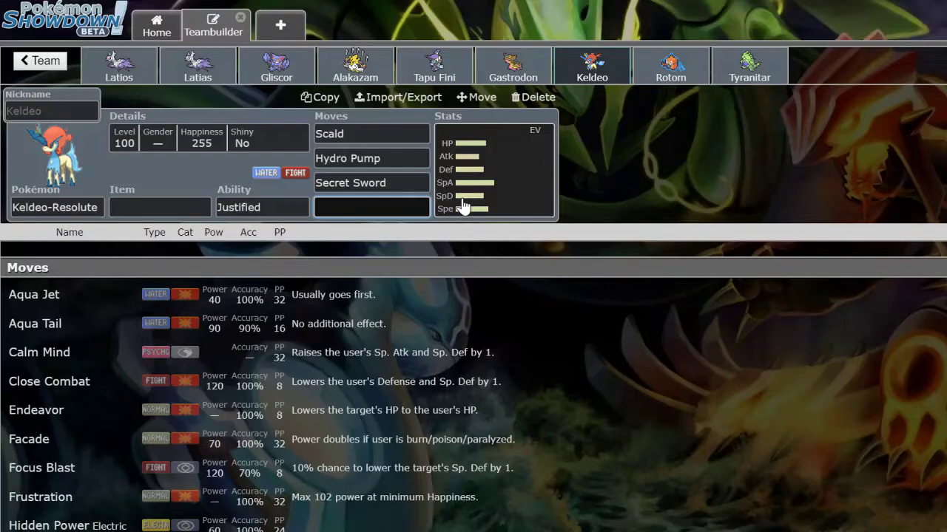
Give Rotom-Wash Hydro Pump as its first move, then bring up Tyranitar's set.
click(674, 74)
click(159, 207)
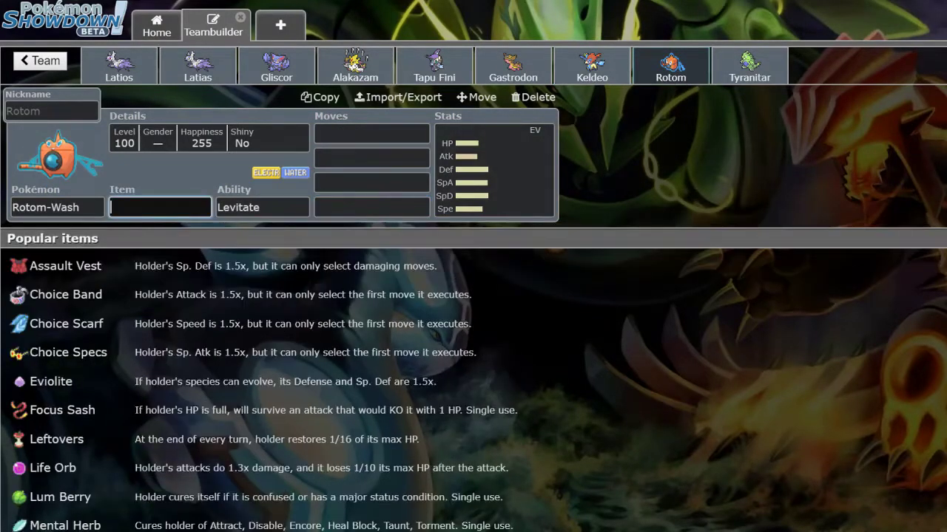
drag(218, 172, 527, 244)
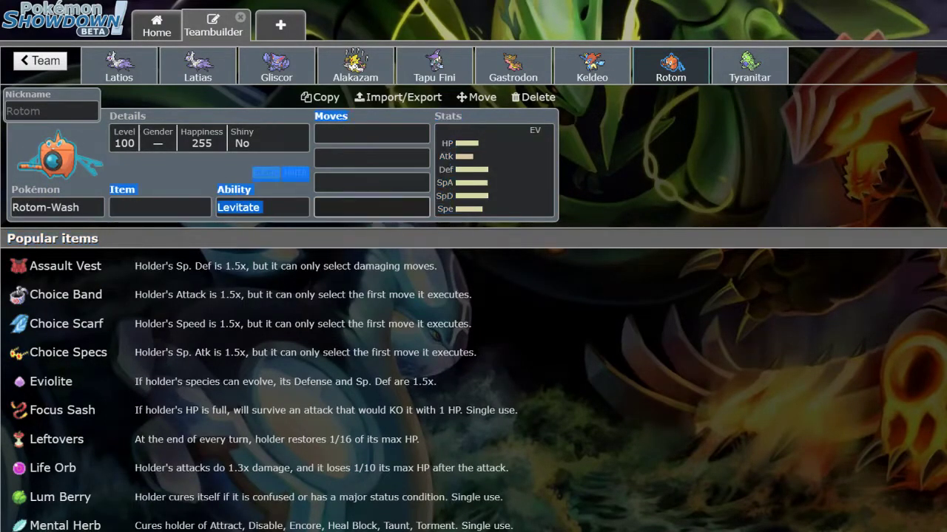
click(417, 116)
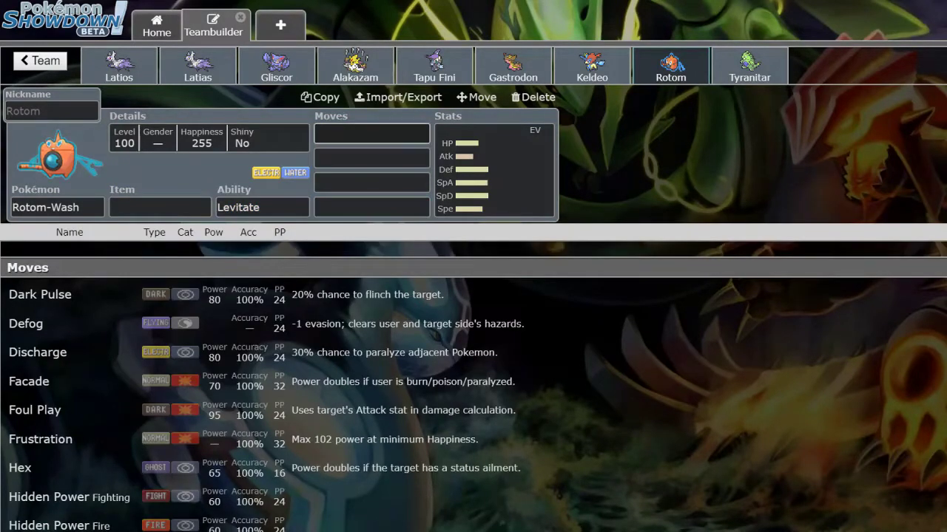
text(hyd)
key(Return)
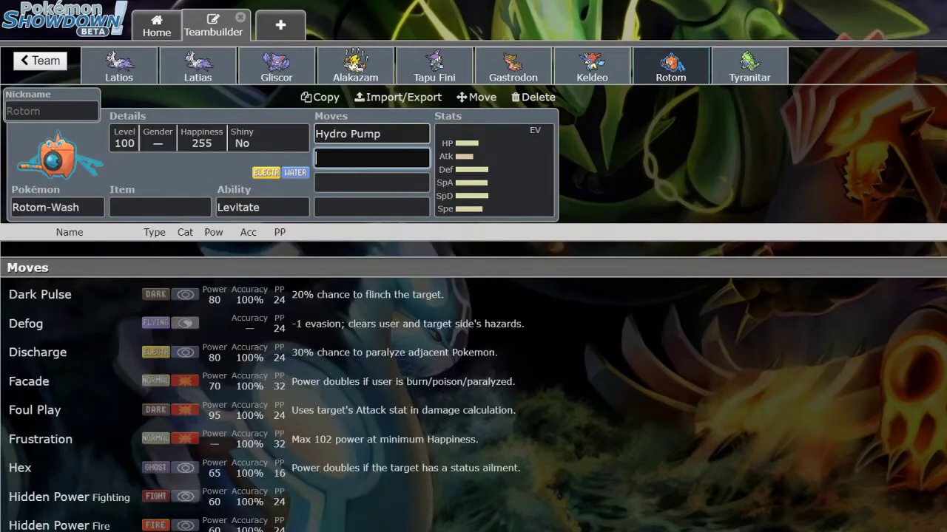
click(729, 77)
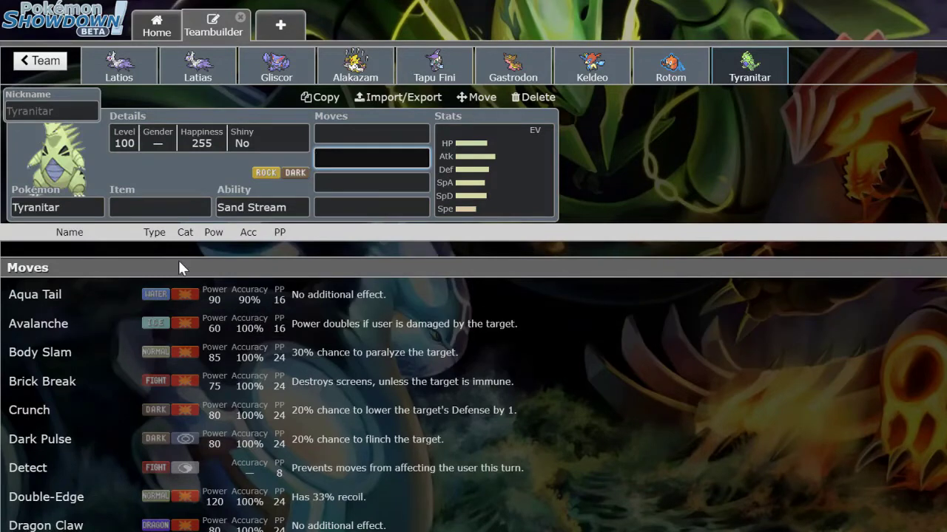
Give Tyranitar Earthquake, Pursuit, Stone Edge and Crunch.
click(60, 207)
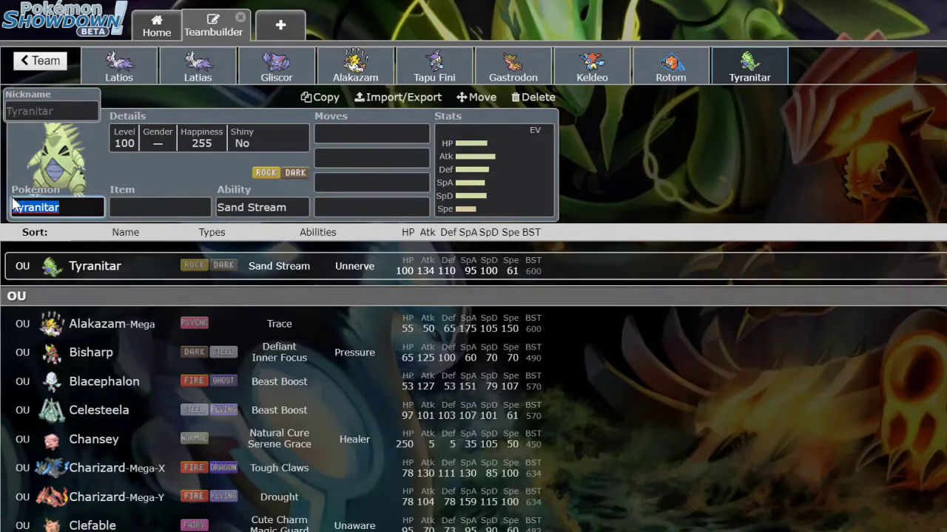
key(Tab)
key(Tab)
key(Tab)
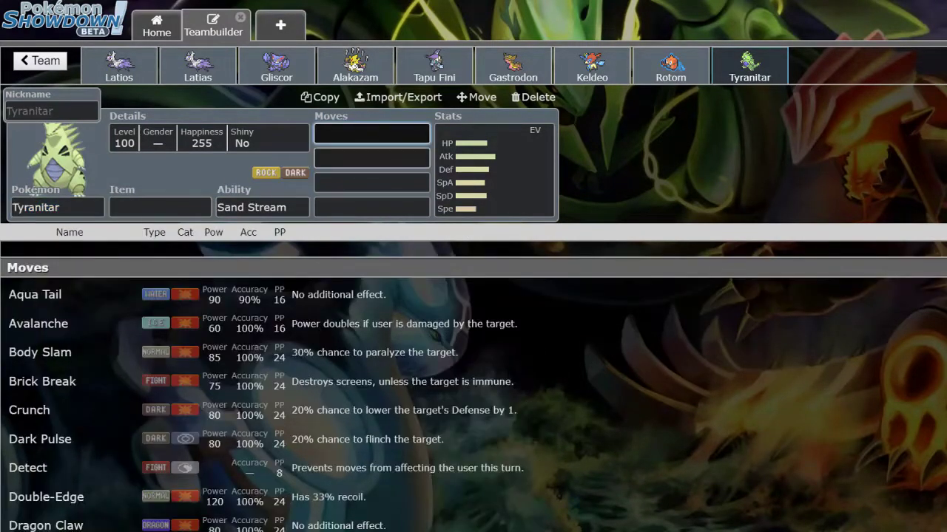
text(earthquake)
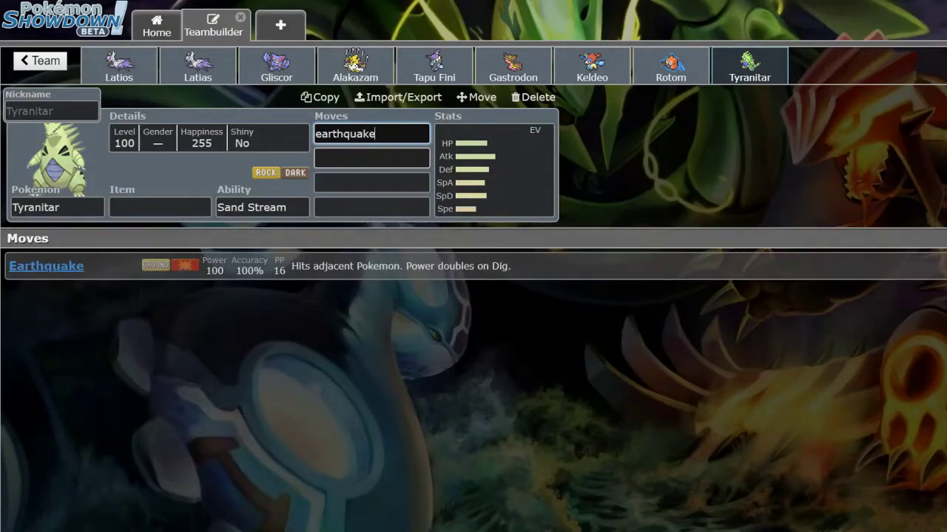
key(Return)
text(pursu)
key(Return)
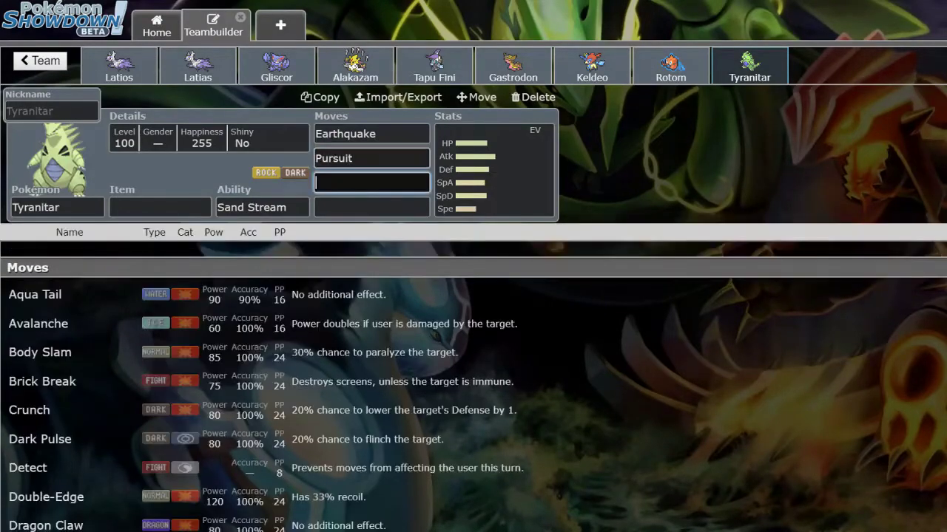
text(stone)
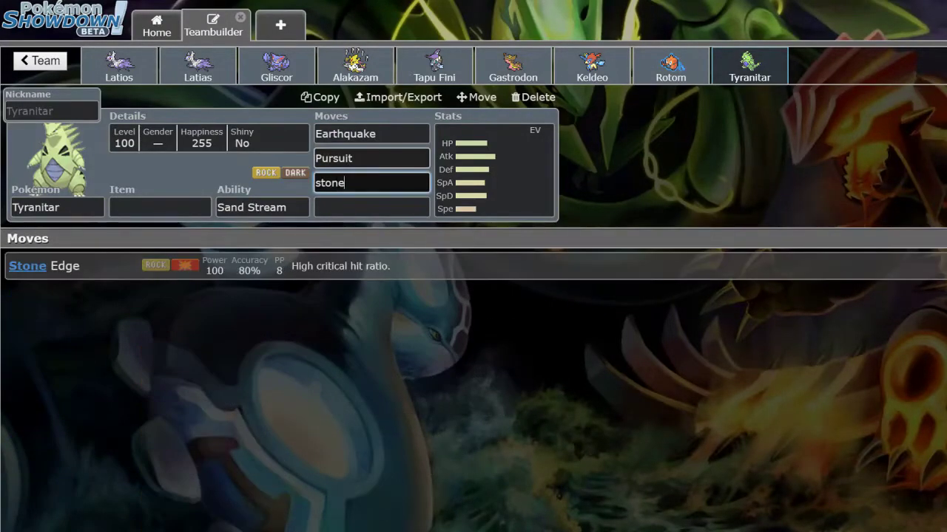
key(Return)
text(crun)
key(Return)
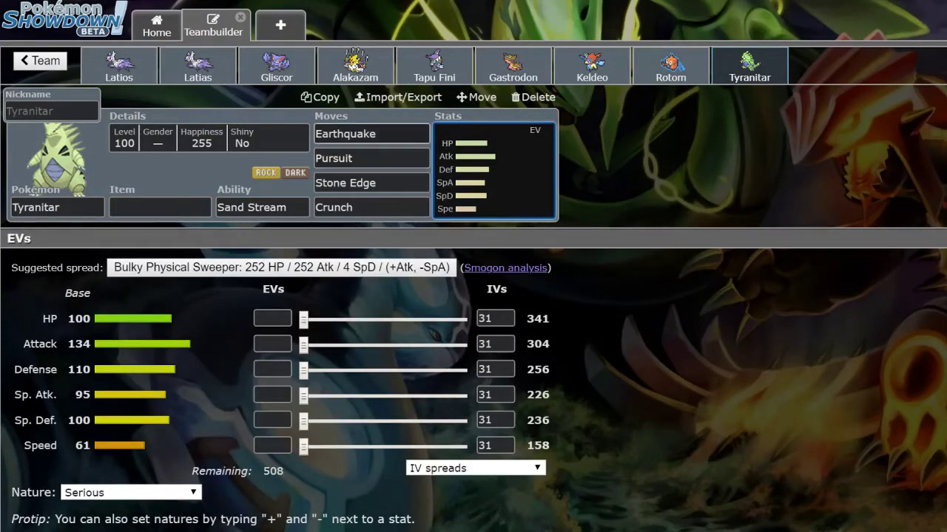
click(14, 210)
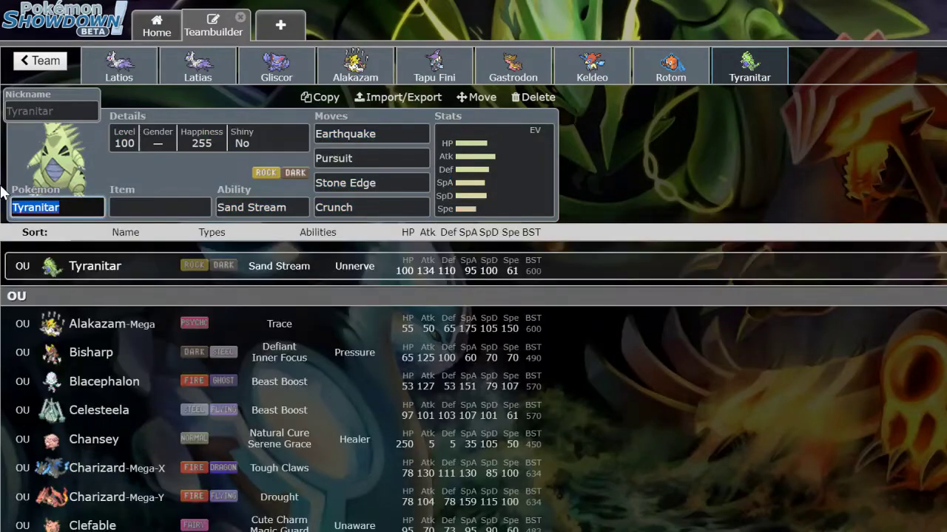
Replace Tyranitar with Zygarde and give it Thousand Arrows as its first move.
text(zygarde)
key(Return)
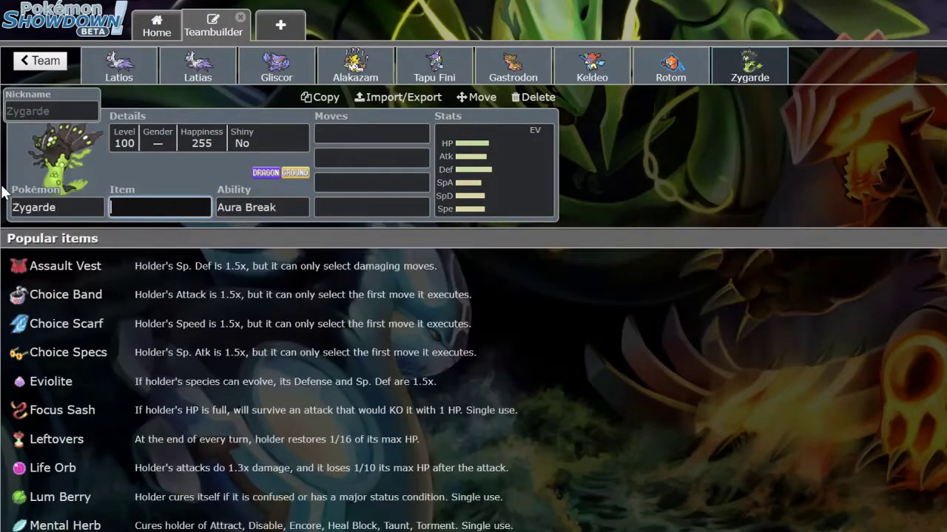
click(503, 170)
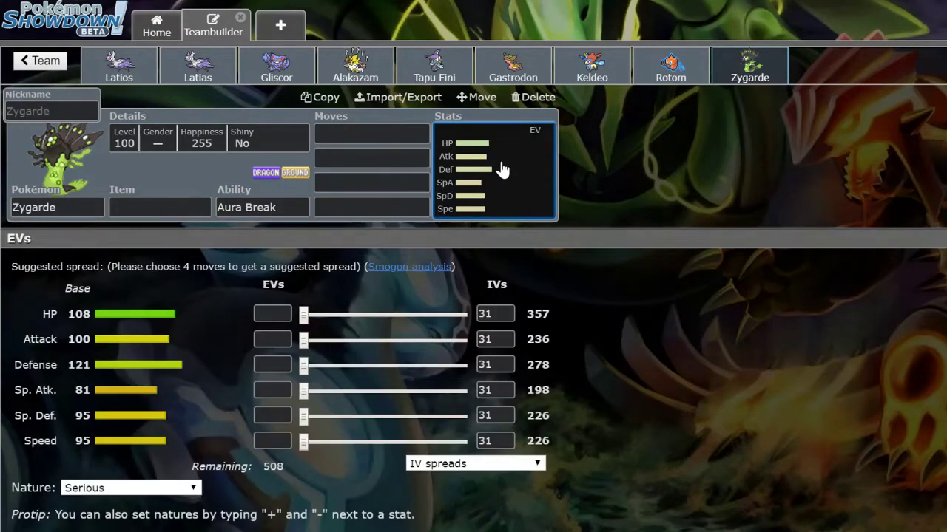
click(369, 133)
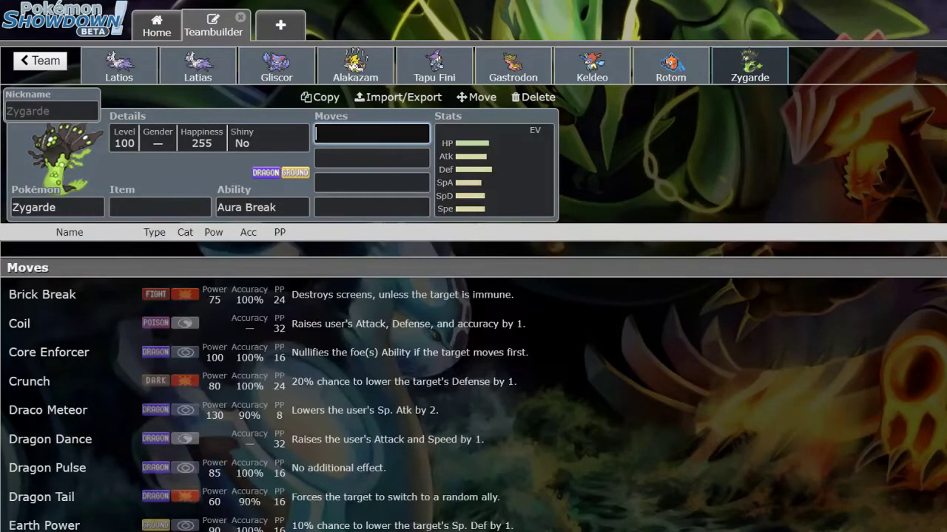
text(thousand)
key(Return)
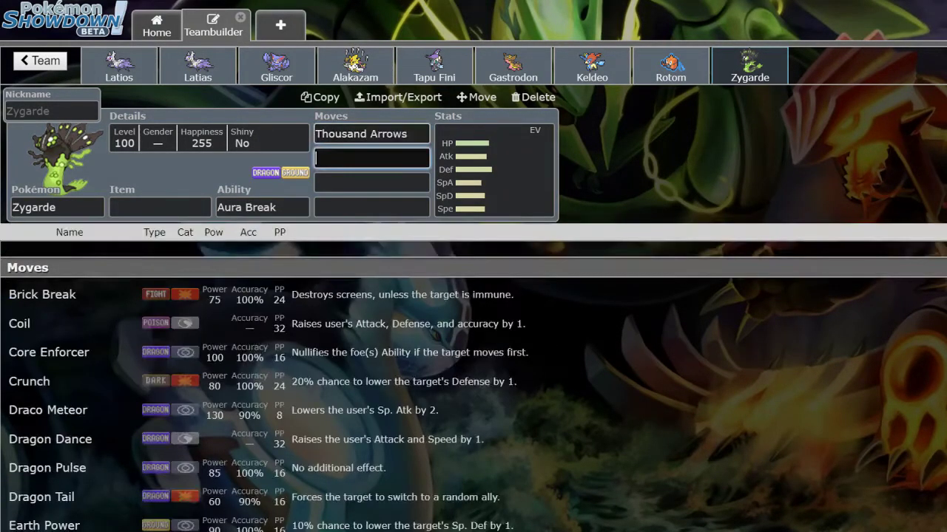
Adjust Zygarde's HP EVs, settling around 100.
click(474, 196)
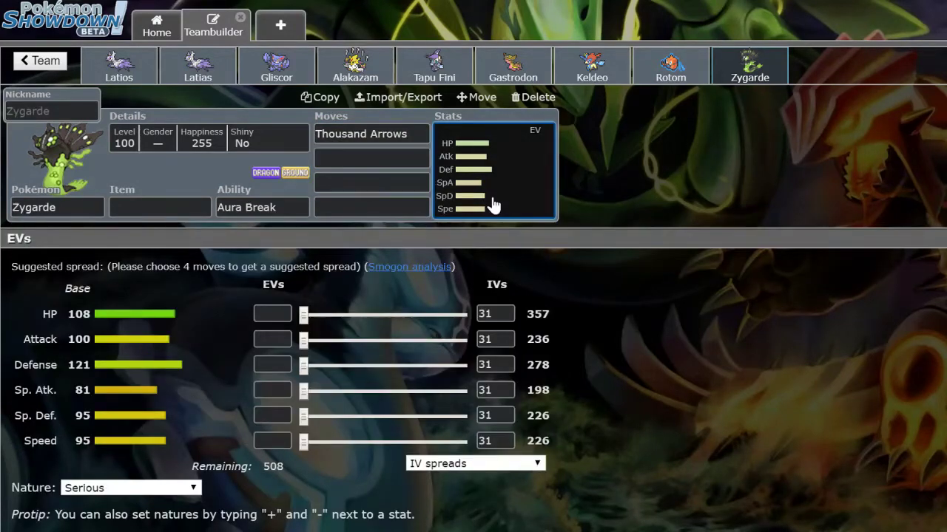
drag(353, 315, 242, 314)
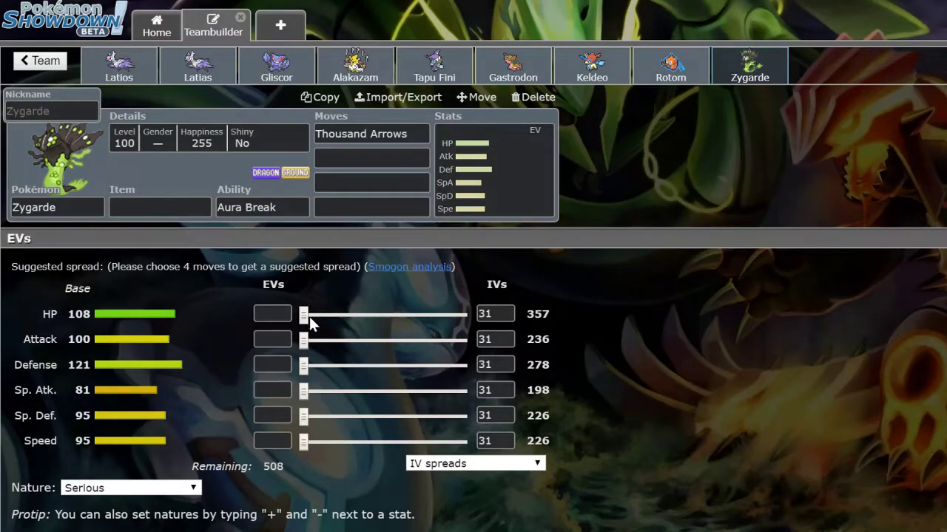
drag(306, 316, 443, 294)
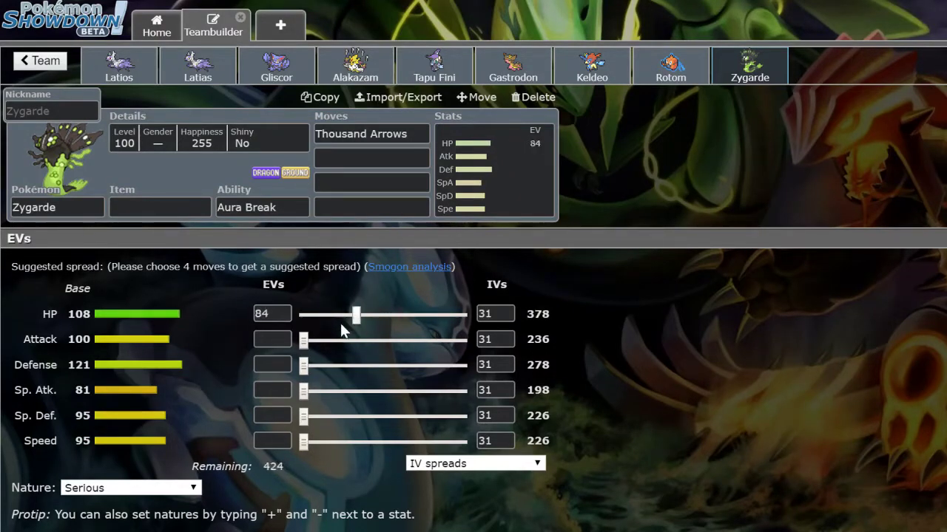
click(335, 148)
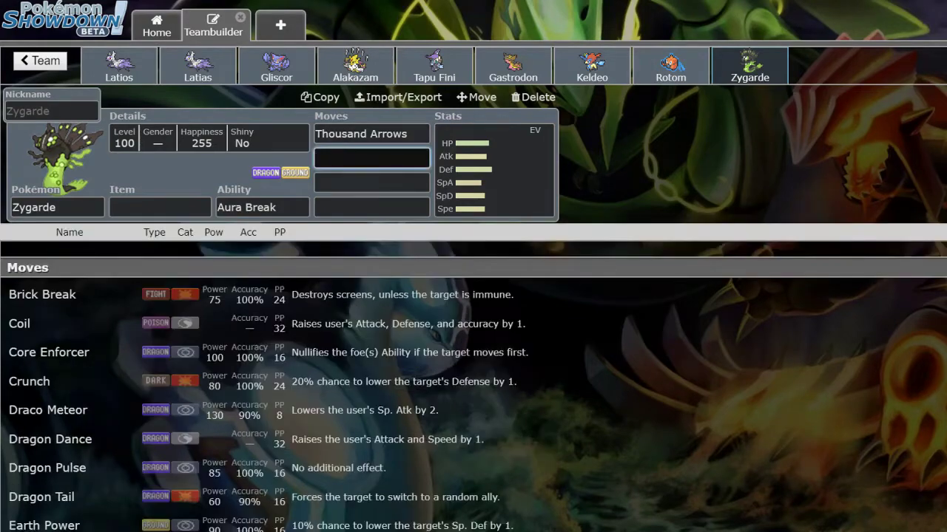
click(477, 185)
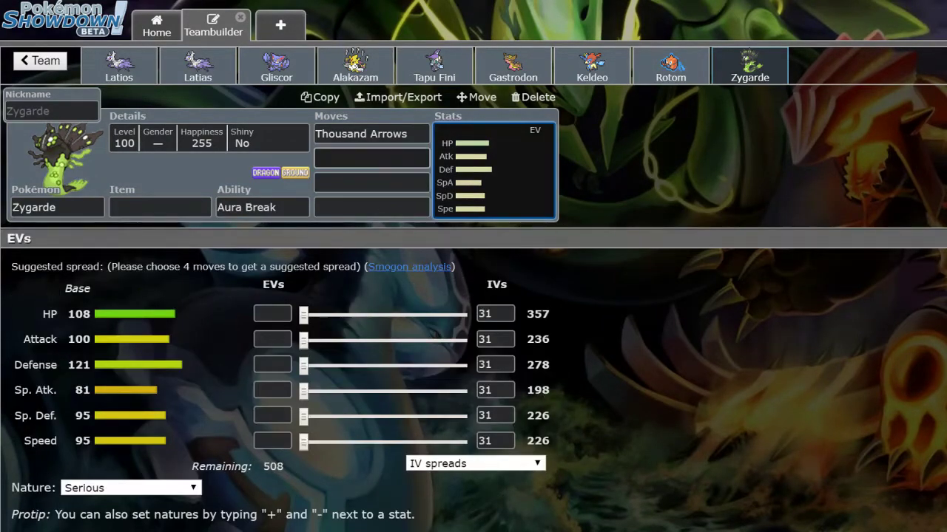
click(371, 157)
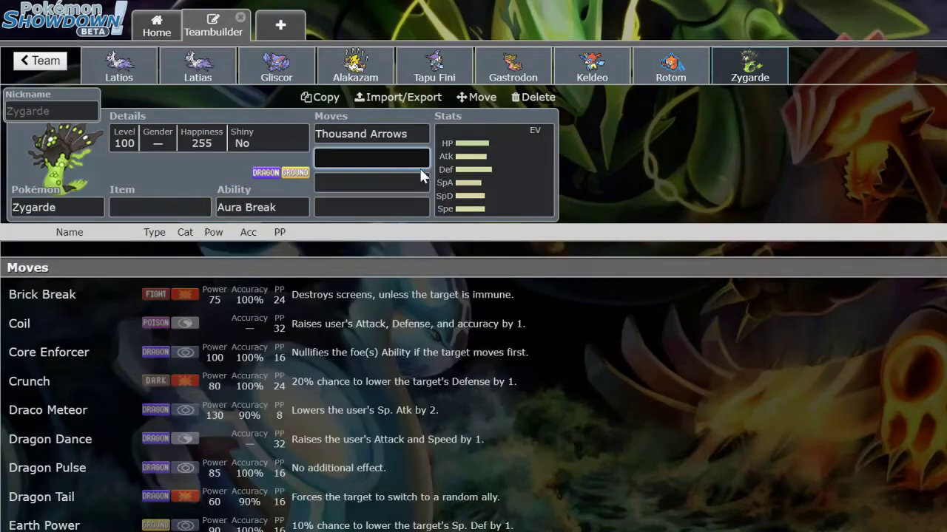
click(486, 191)
click(367, 316)
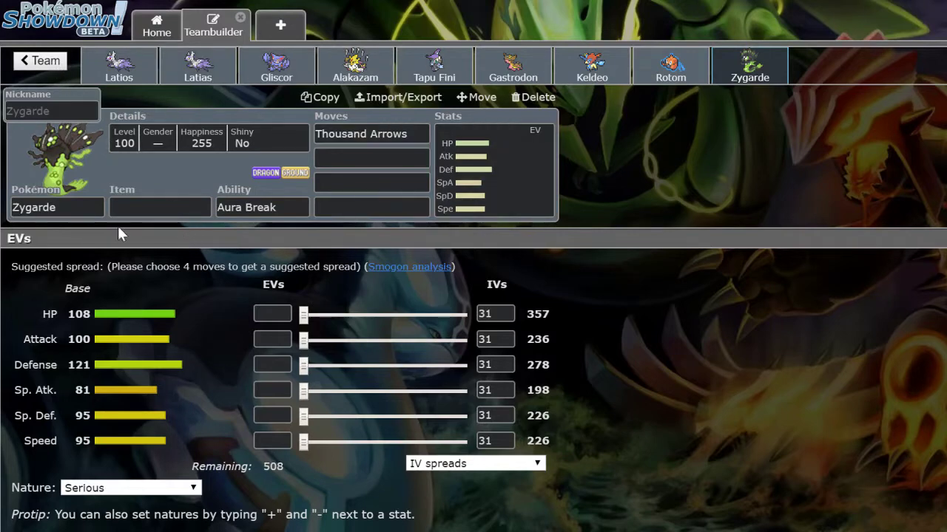
click(57, 207)
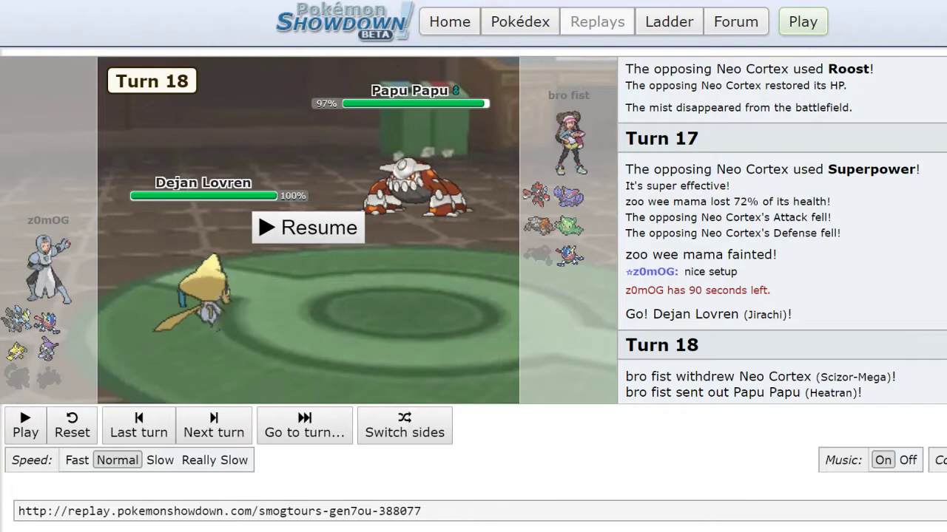
Resume from turn 18 to watch Jirachi's Iron Head hit Heatran, then pause and check the title.
click(268, 229)
click(24, 422)
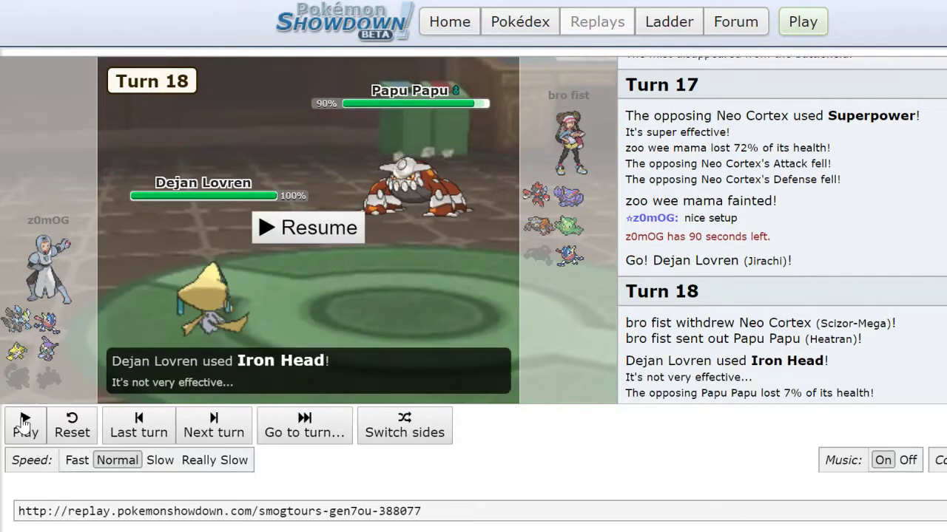
scroll(681, 439, down, 2)
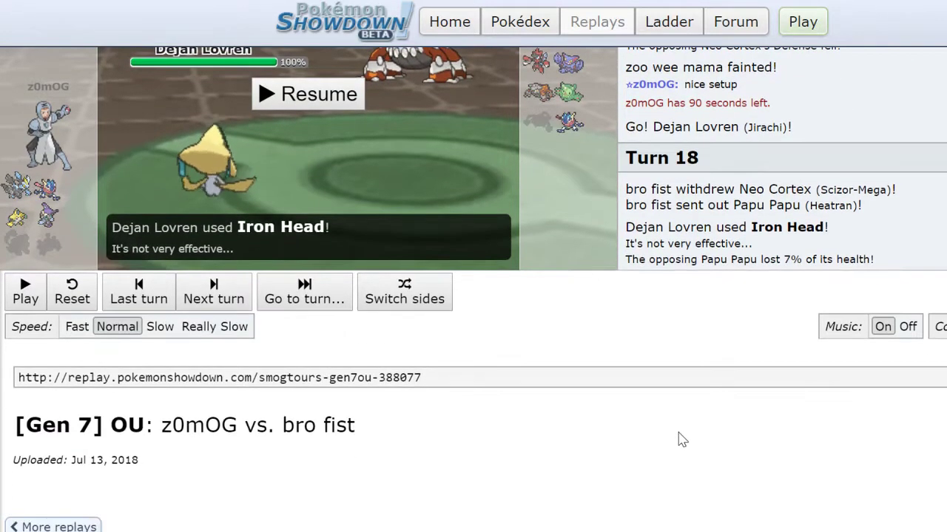
scroll(682, 439, up, 2)
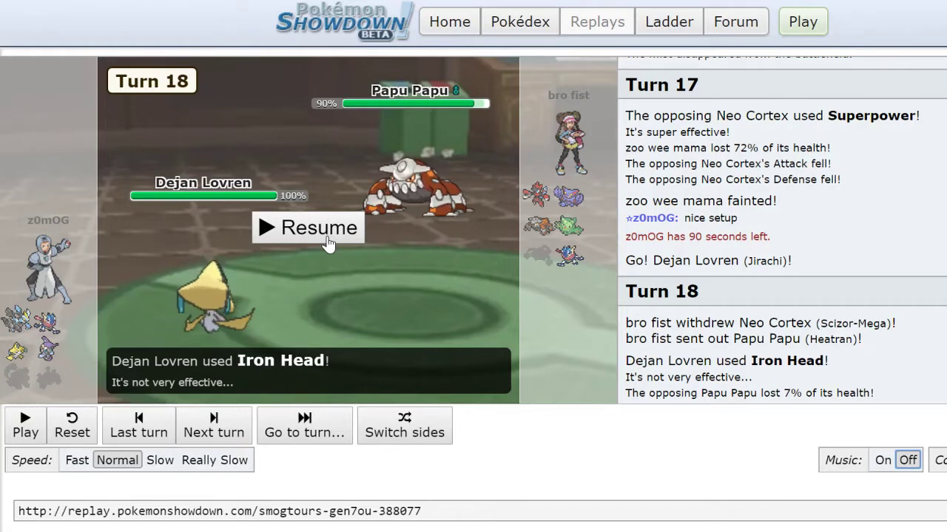
Play the replay on, pausing after Tapu Fini faints and again after Earth Power.
click(326, 238)
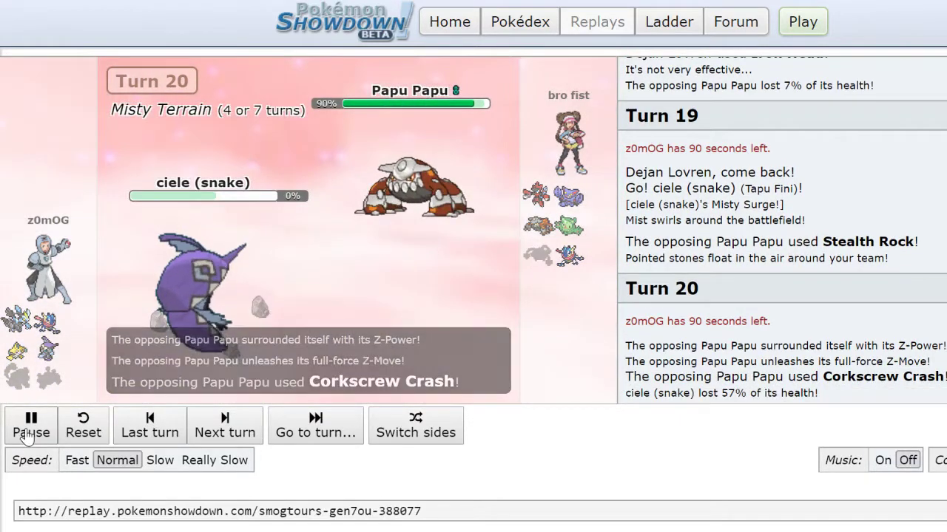
click(27, 433)
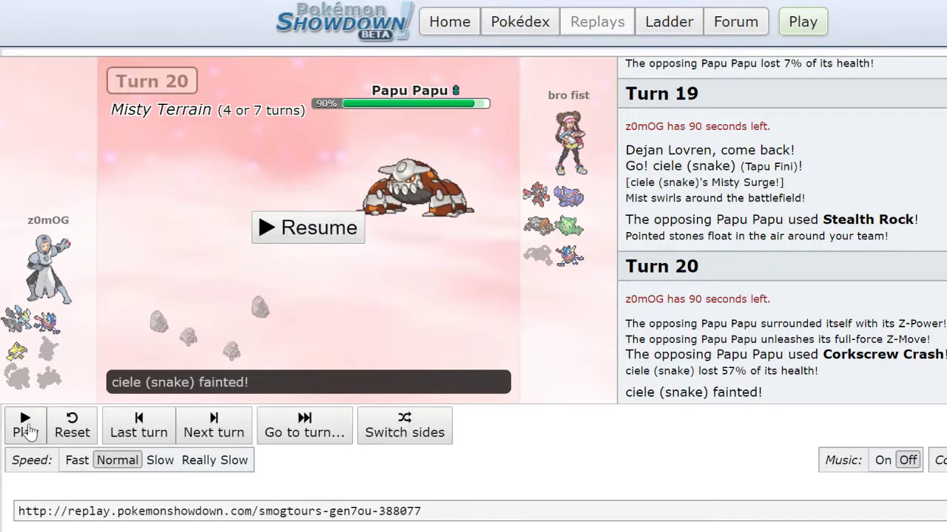
click(303, 231)
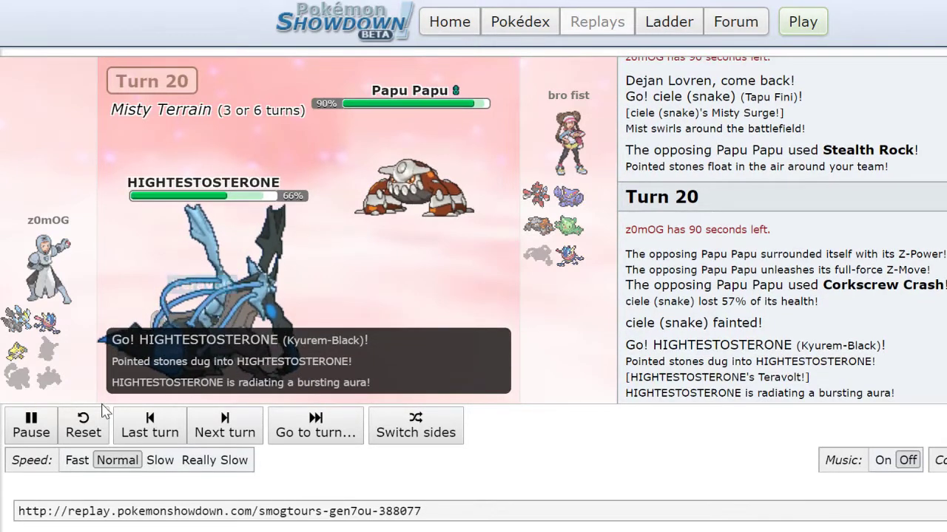
click(20, 423)
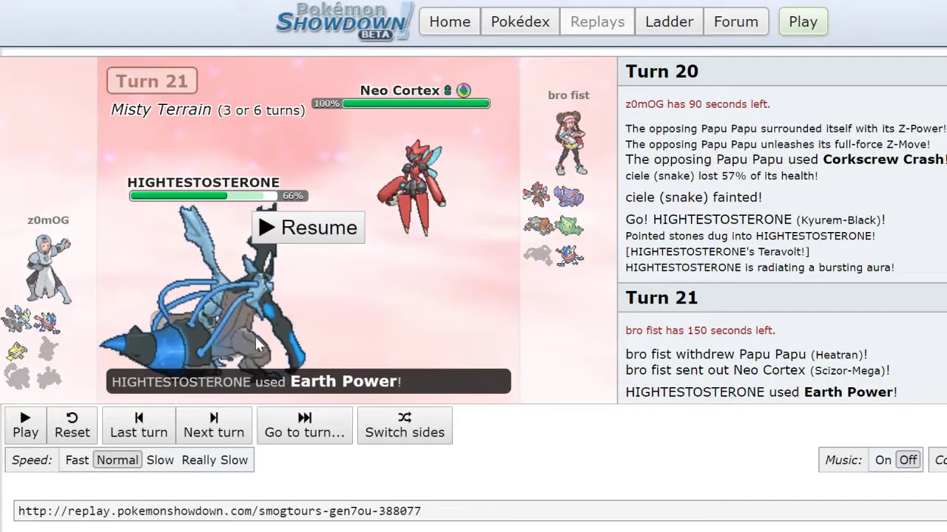
click(307, 227)
Skip forward turn by turn through turns 27 and 28 to the end of the battle.
click(222, 427)
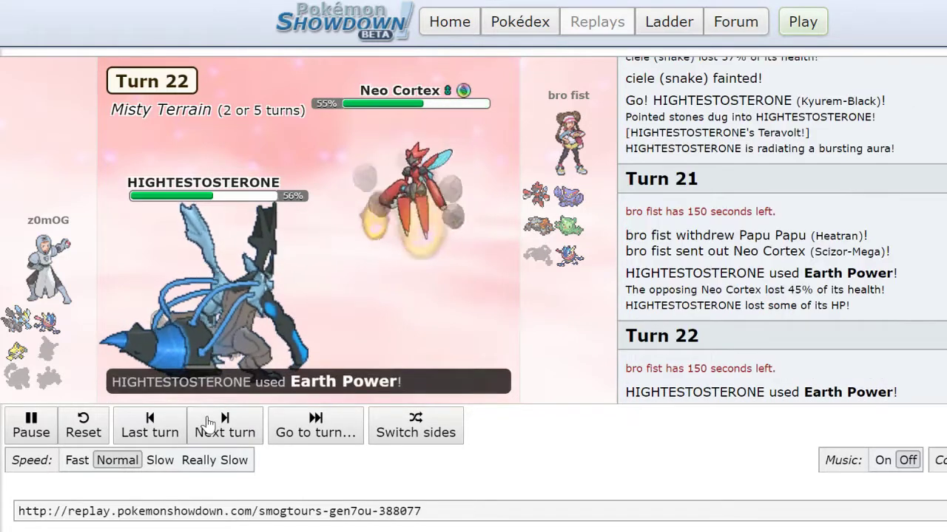
click(210, 423)
click(208, 423)
click(207, 423)
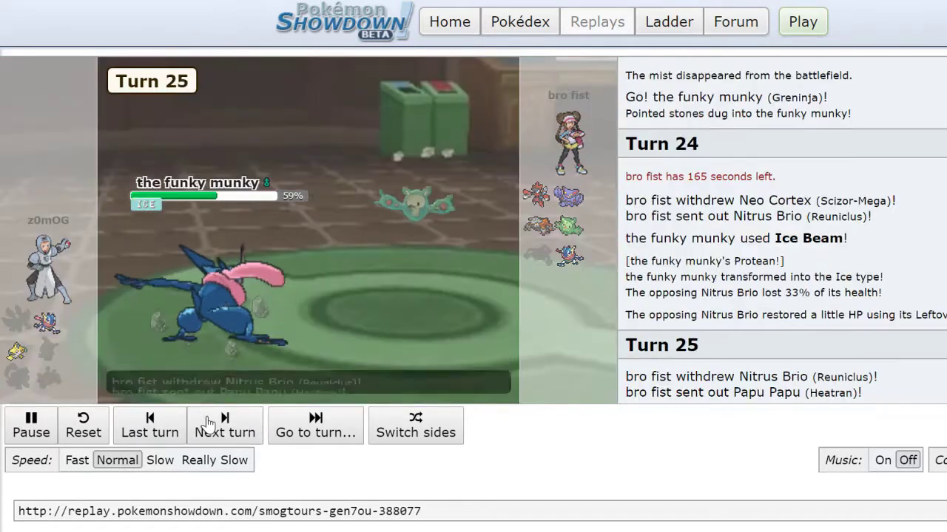
click(207, 423)
click(209, 427)
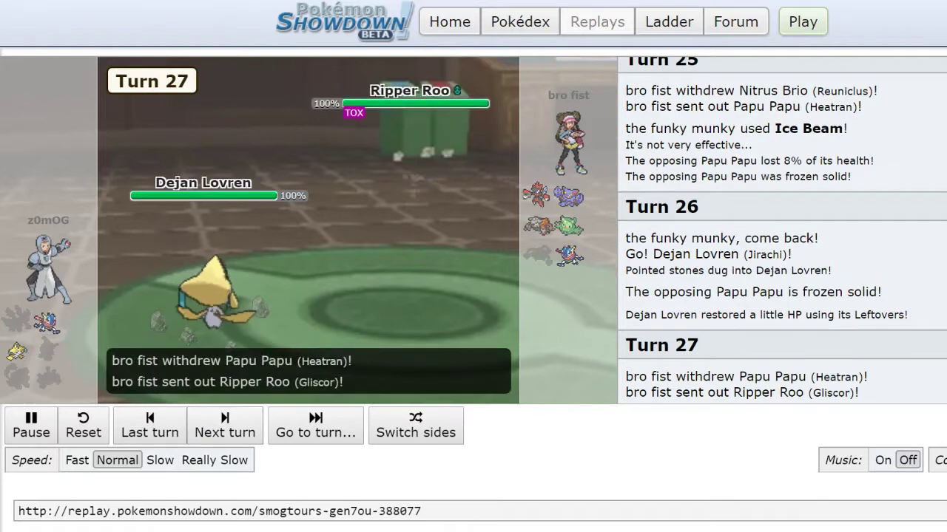
click(229, 433)
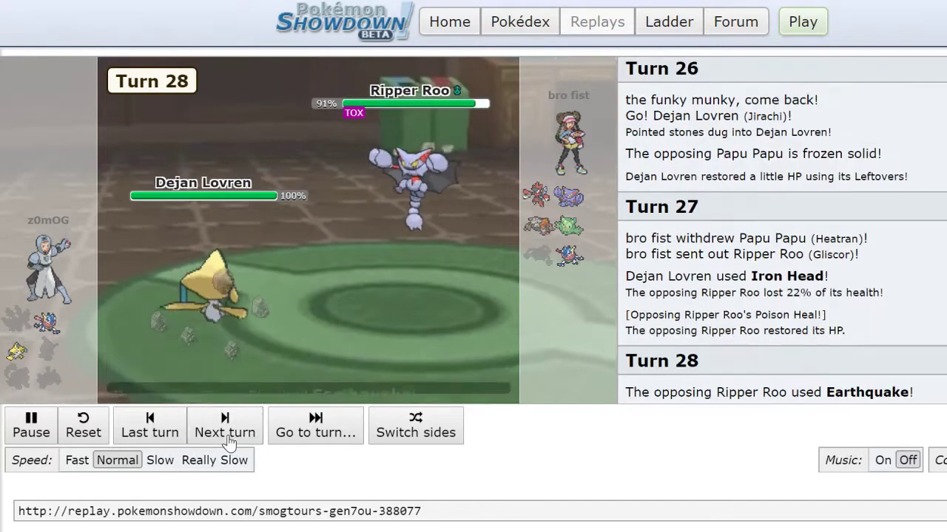
click(230, 438)
click(230, 437)
click(230, 438)
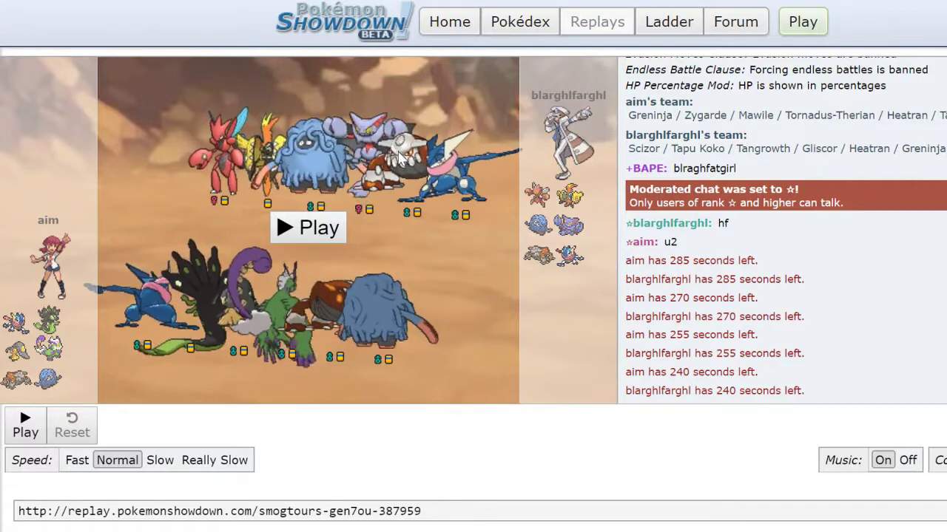
Start the new replay with music off and skip ahead to Turn 11, then pause.
click(311, 235)
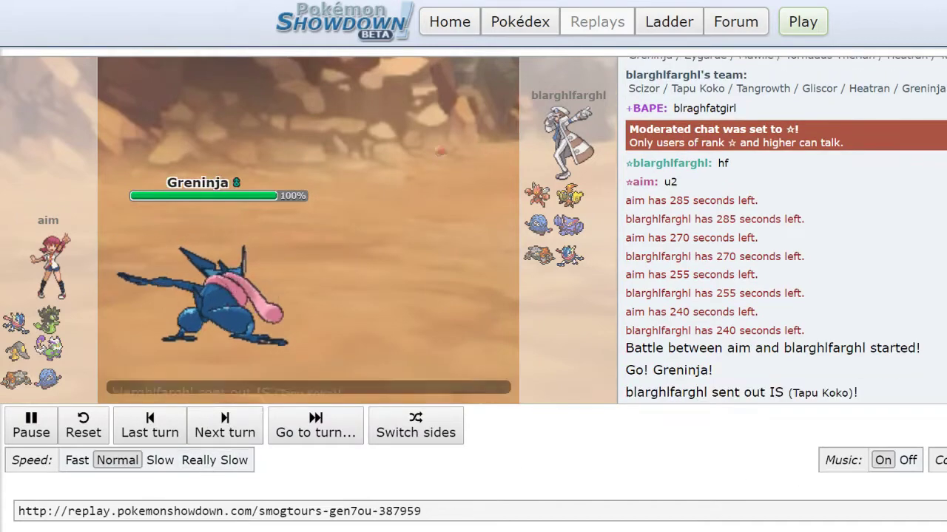
click(907, 460)
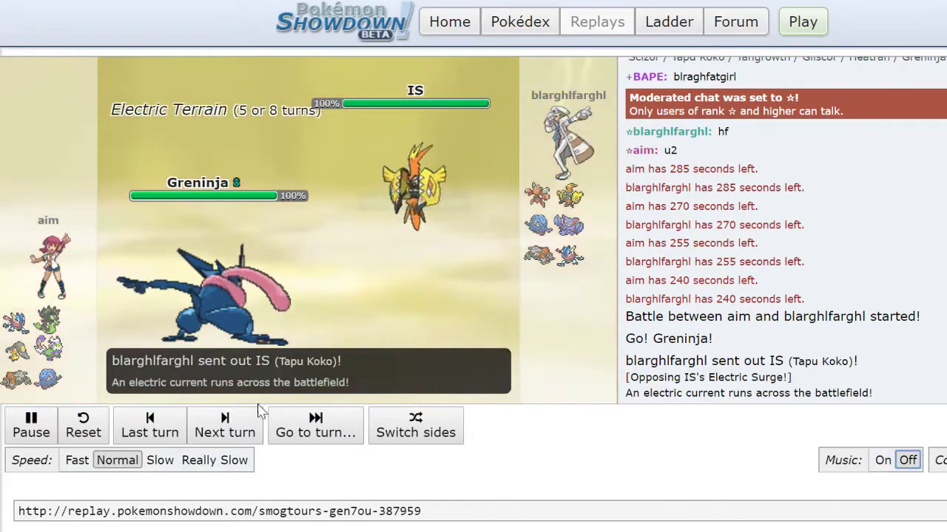
click(238, 427)
click(238, 428)
click(238, 428)
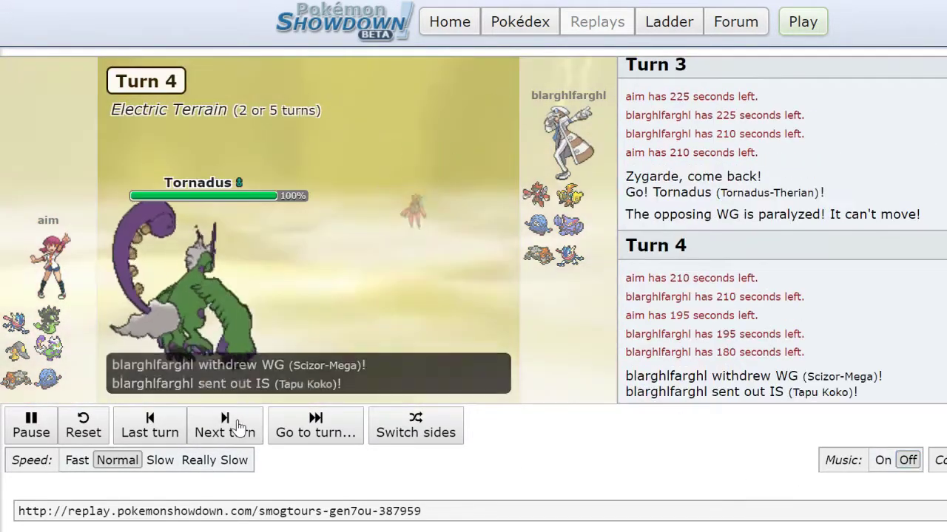
click(238, 428)
click(239, 427)
click(238, 427)
click(238, 428)
click(238, 427)
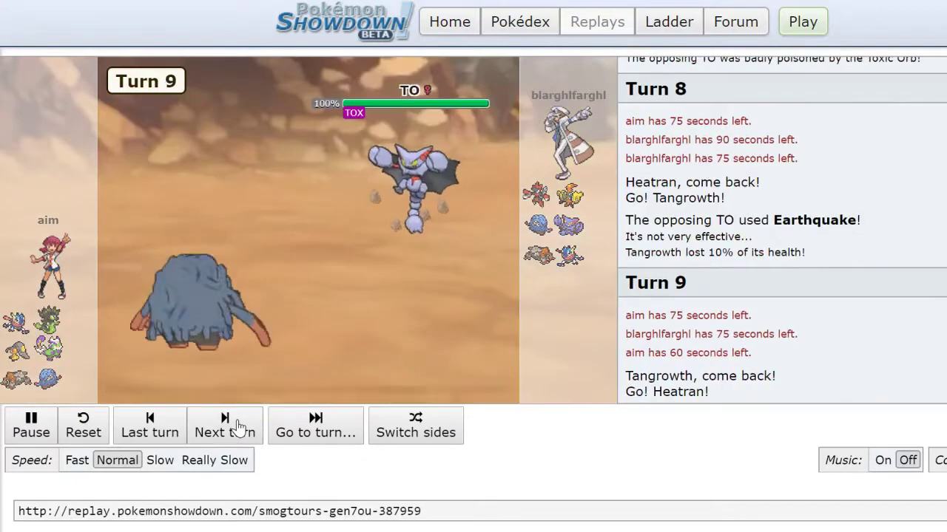
click(238, 427)
click(238, 427)
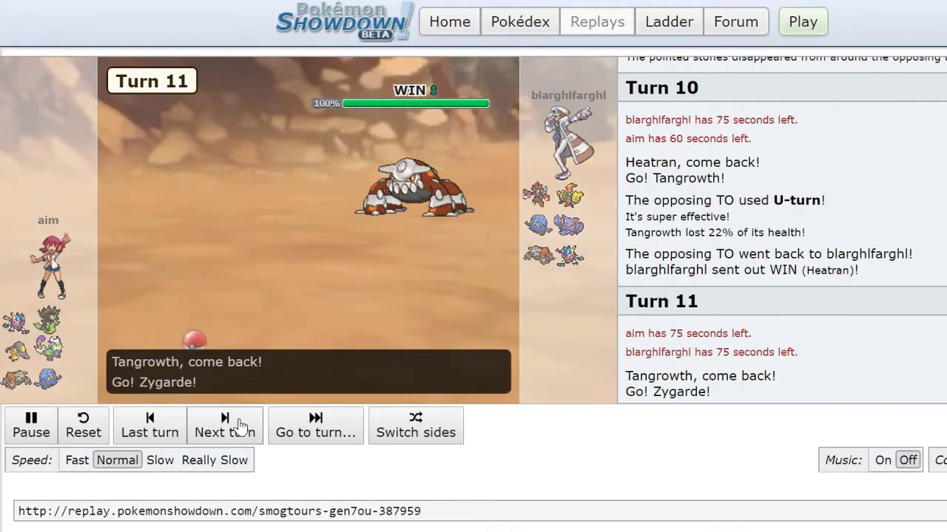
click(44, 417)
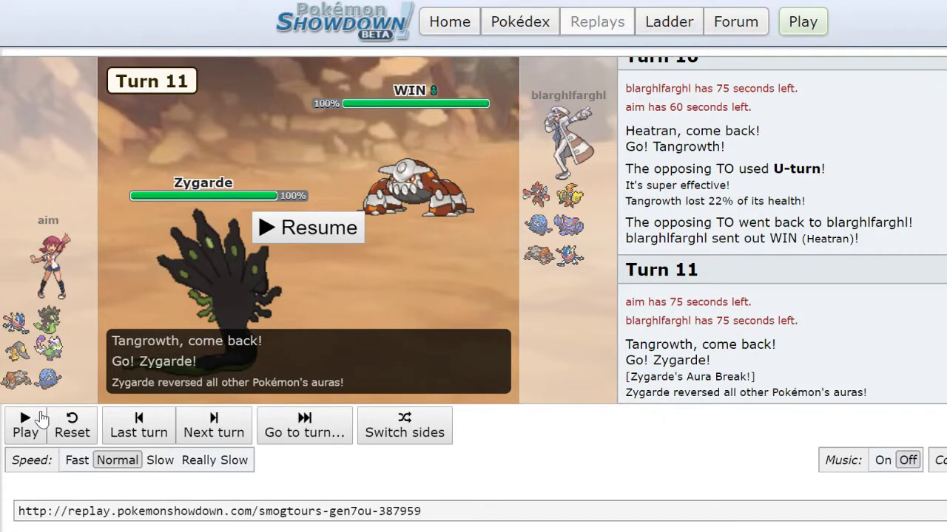
Step back to Turn 7's Stealth Rock, then forward again to Turn 11 where Zygarde faces Heatran.
click(152, 433)
click(150, 435)
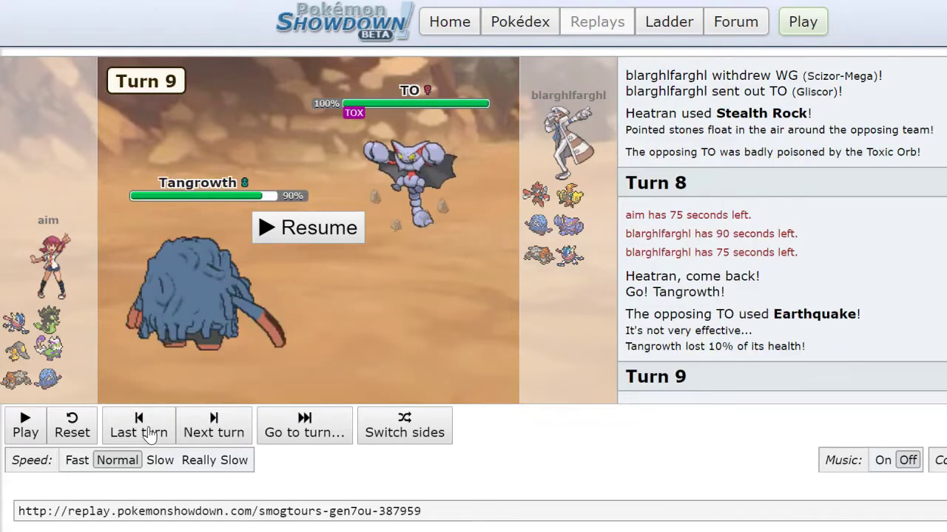
click(312, 238)
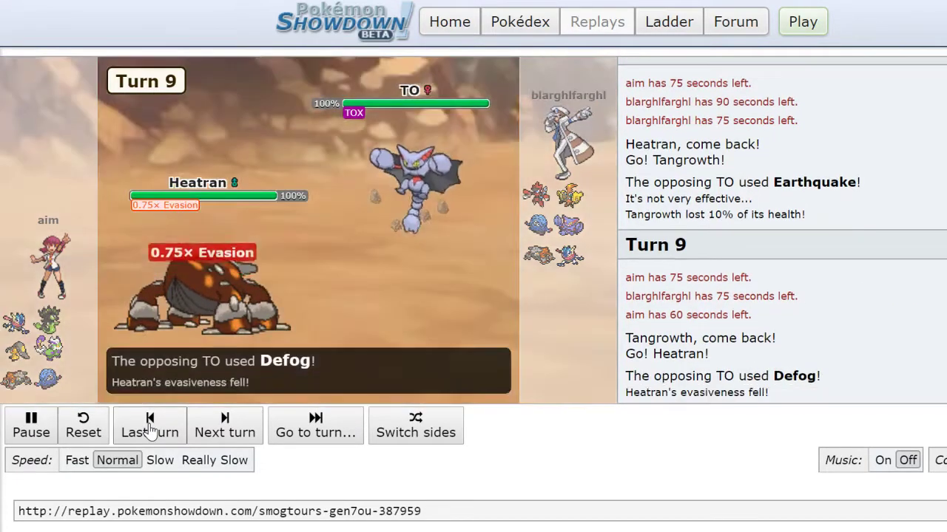
click(156, 430)
click(163, 433)
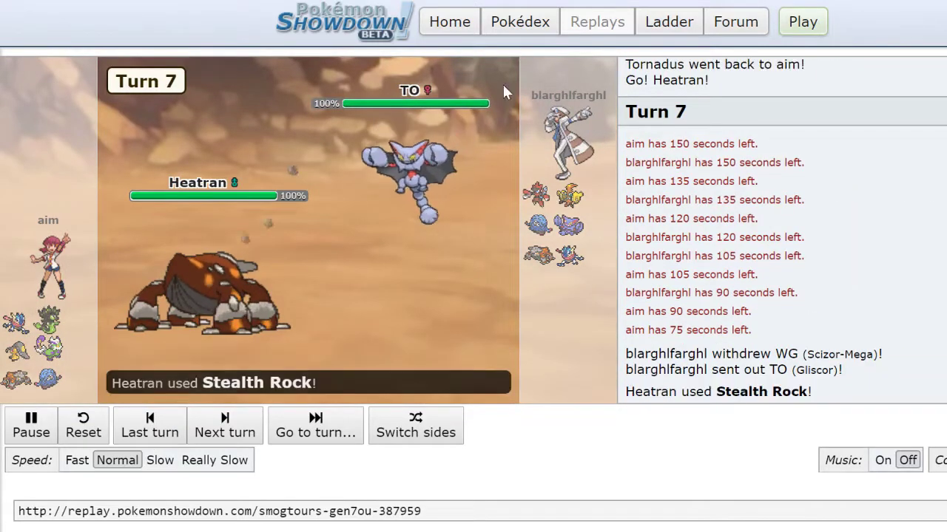
click(225, 435)
click(225, 435)
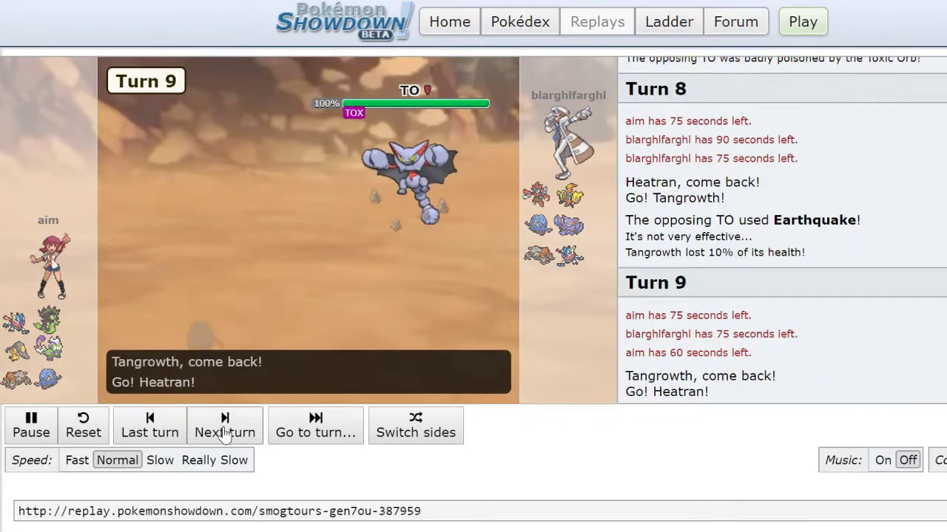
click(225, 435)
click(224, 435)
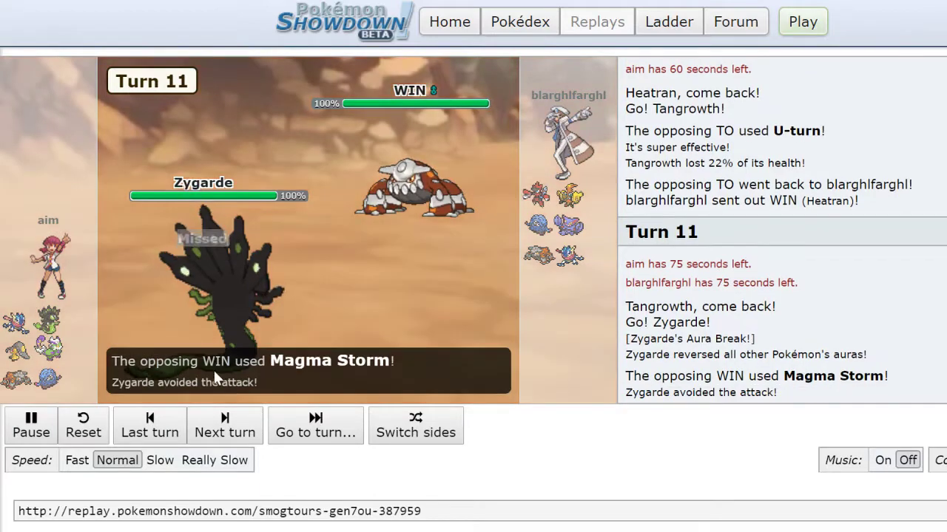
Step the replay forward one turn at a time from Turn 12 to Turn 42.
click(225, 427)
click(225, 428)
click(225, 427)
click(225, 427)
click(225, 427)
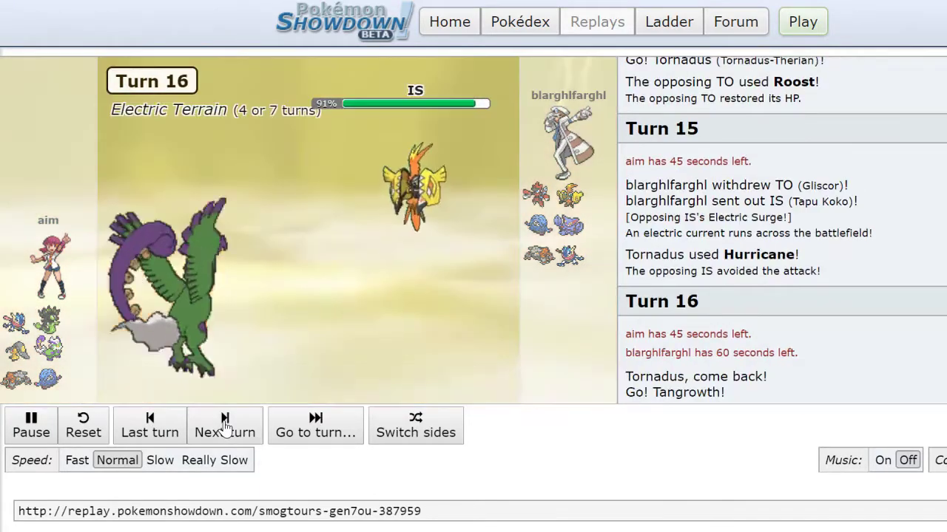
click(224, 427)
click(225, 428)
click(225, 428)
click(225, 427)
click(224, 427)
click(224, 427)
click(225, 428)
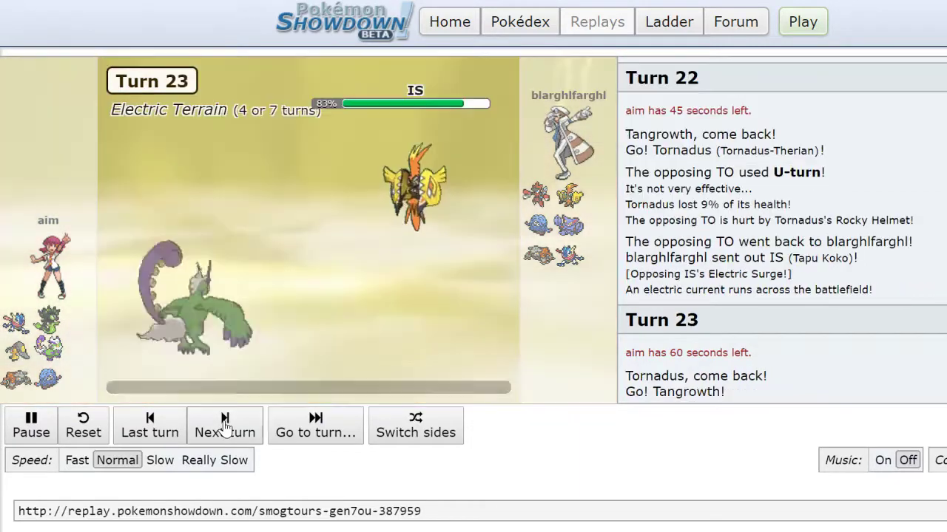
click(225, 428)
click(225, 427)
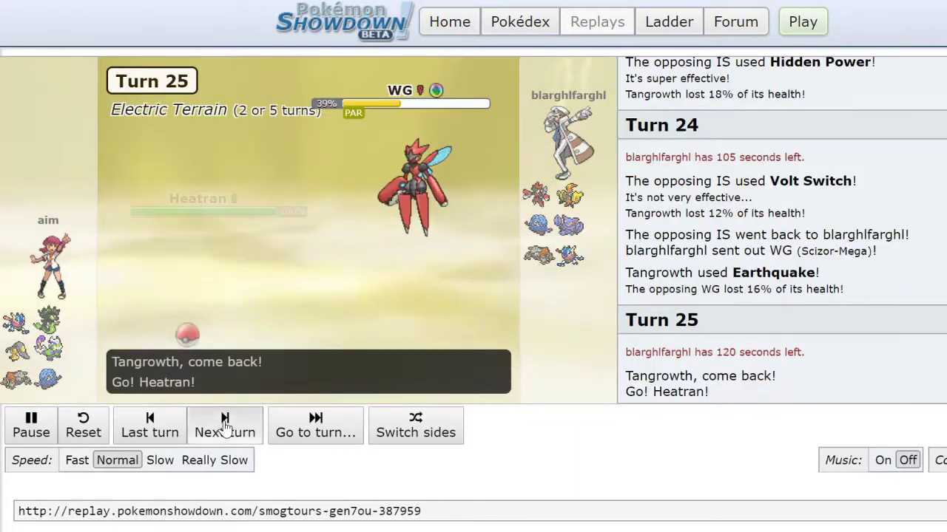
click(225, 427)
click(225, 428)
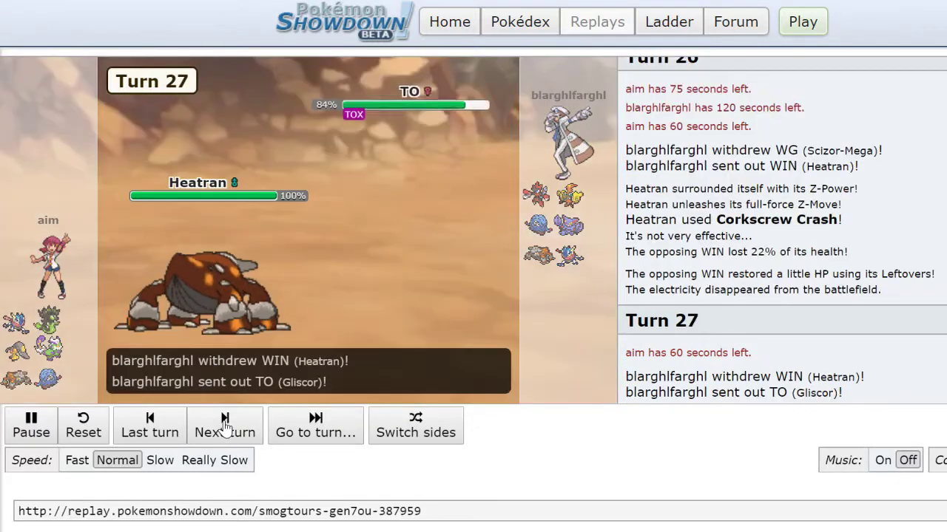
click(225, 428)
click(225, 428)
click(225, 427)
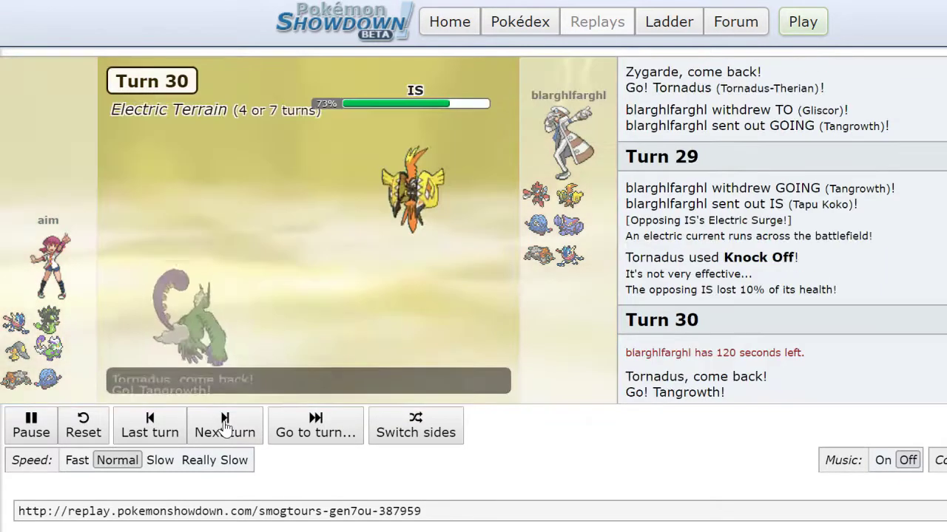
click(225, 427)
click(224, 428)
click(225, 427)
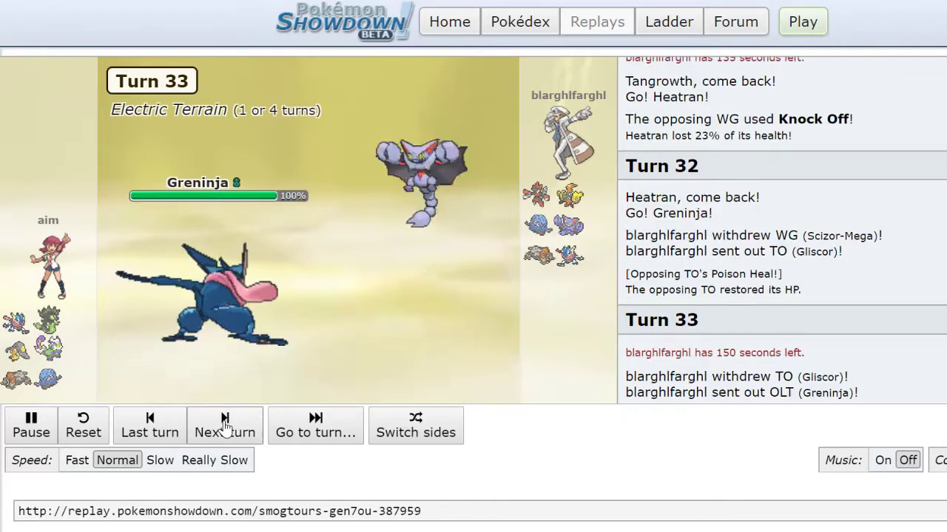
click(225, 427)
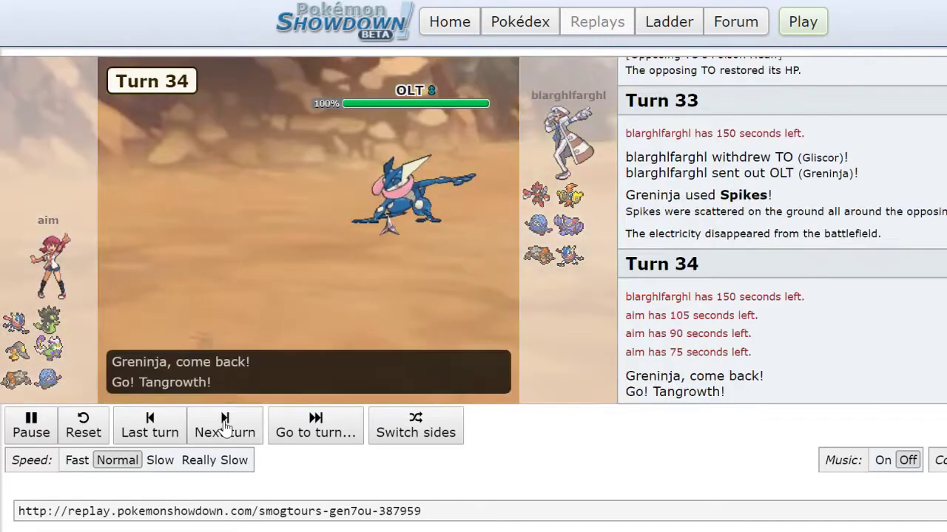
click(214, 427)
click(214, 426)
click(216, 423)
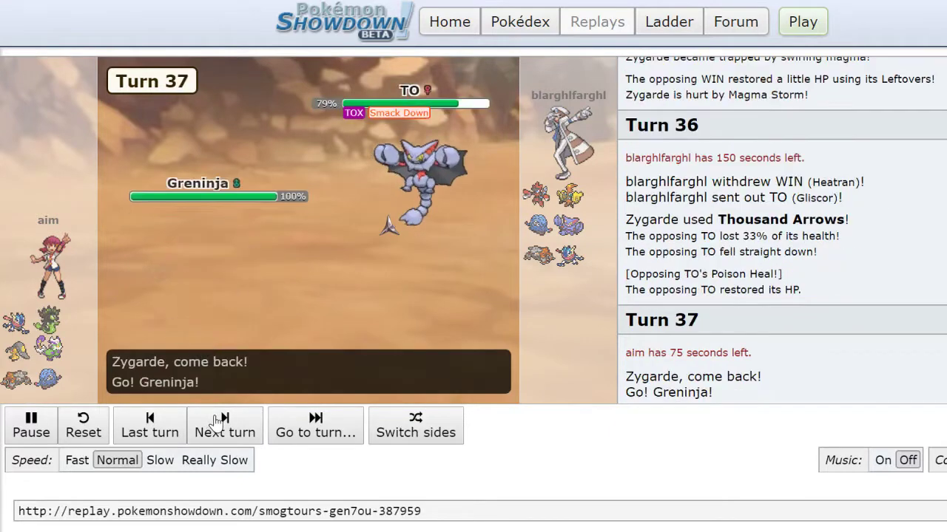
click(215, 423)
click(214, 423)
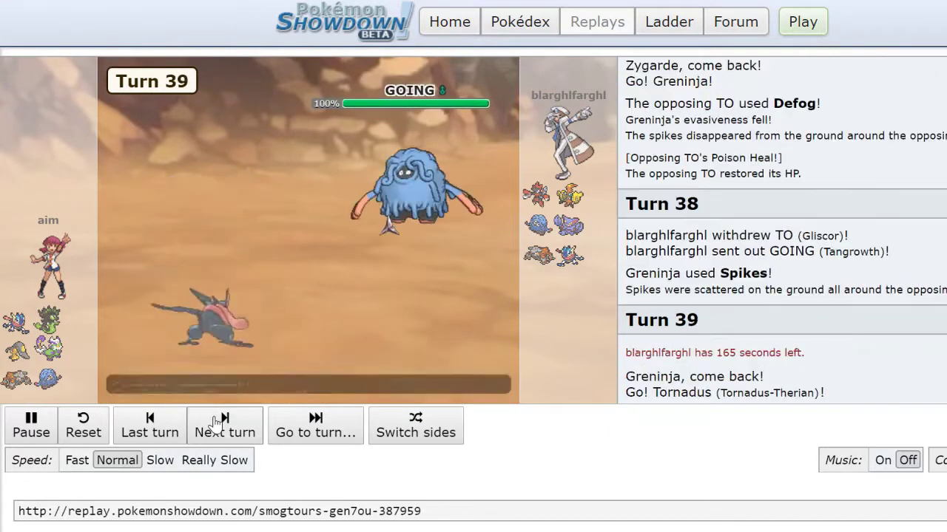
click(214, 423)
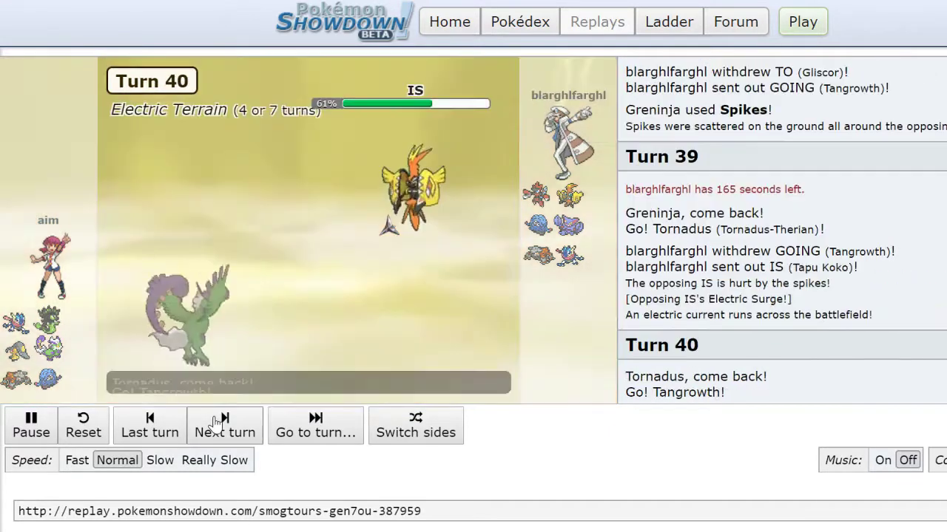
click(214, 423)
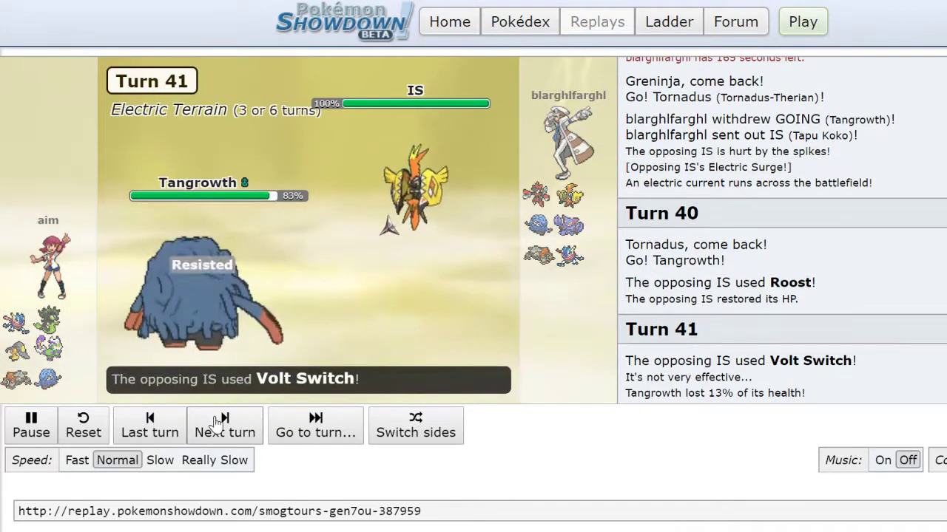
click(215, 423)
Watch Knock Off and then Earthquake knock out Heatran on Turn 44, then step back to Turn 43.
click(214, 423)
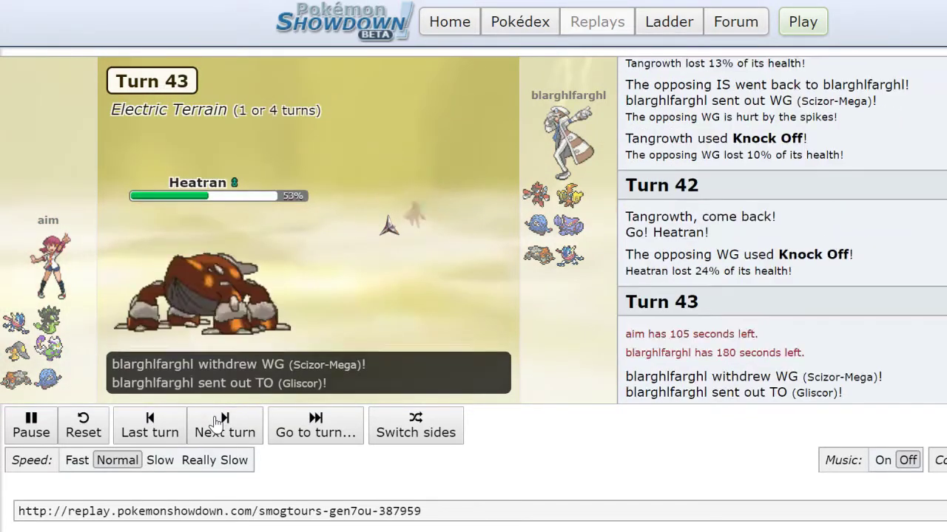
click(215, 423)
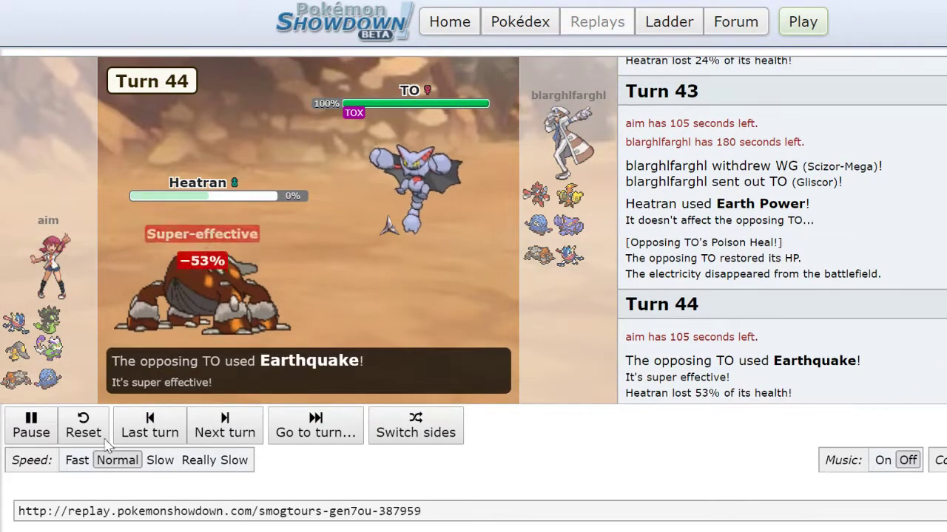
click(178, 437)
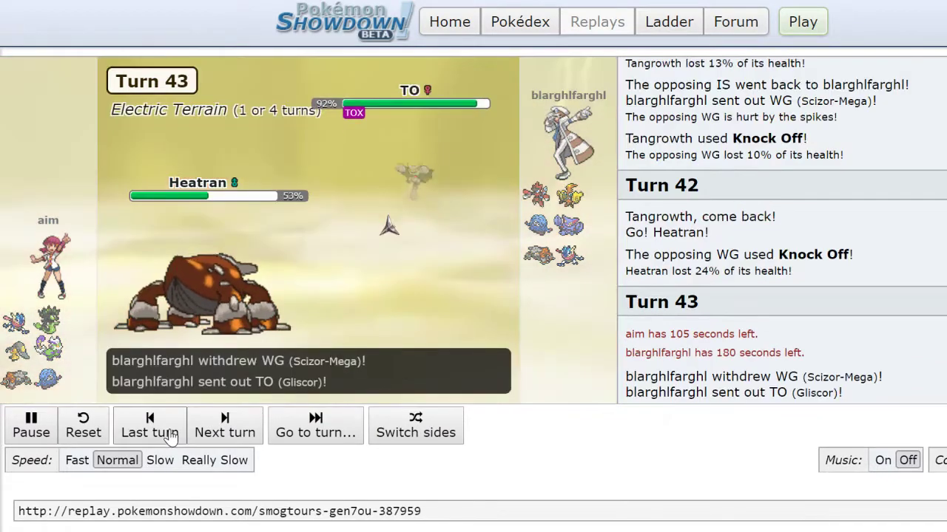
Rewind turn by turn from Turn 42 to Turn 25, where Heatran switches in on Mega Scizor.
click(171, 436)
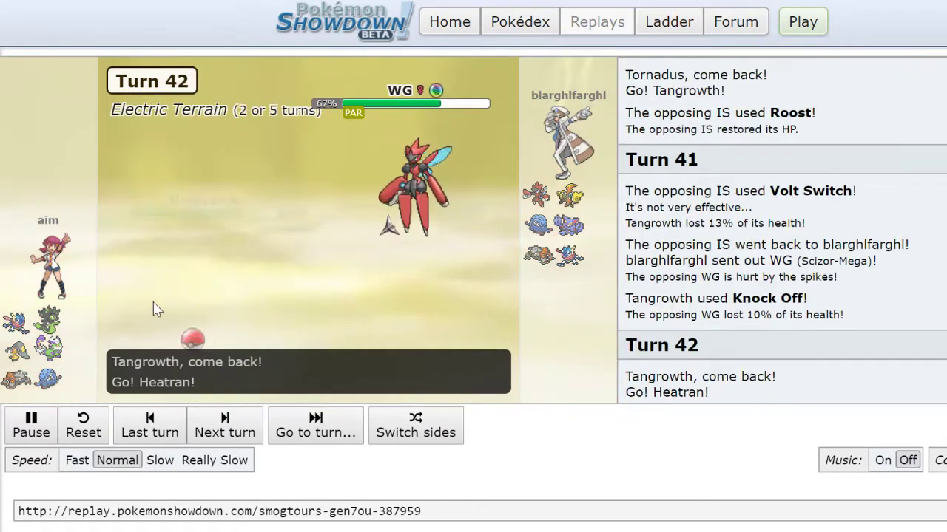
click(157, 438)
click(157, 438)
click(156, 437)
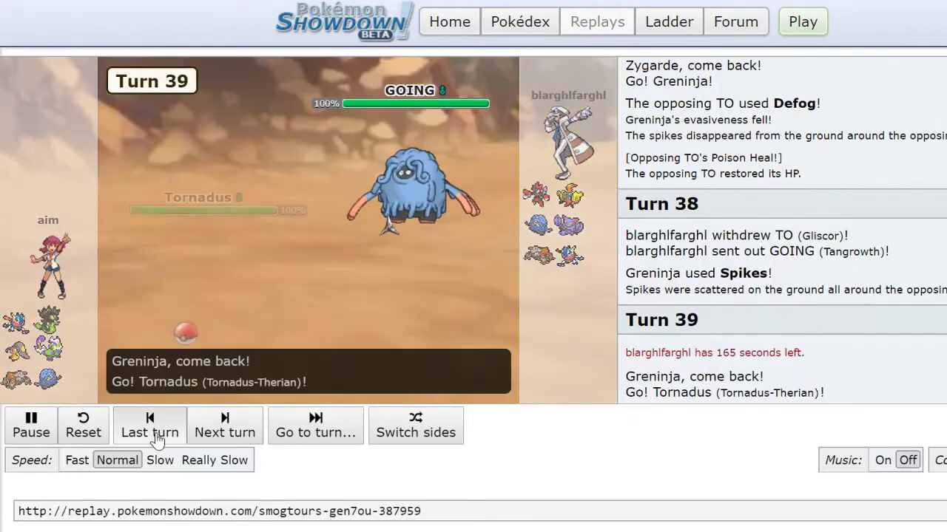
click(156, 437)
click(157, 438)
click(157, 437)
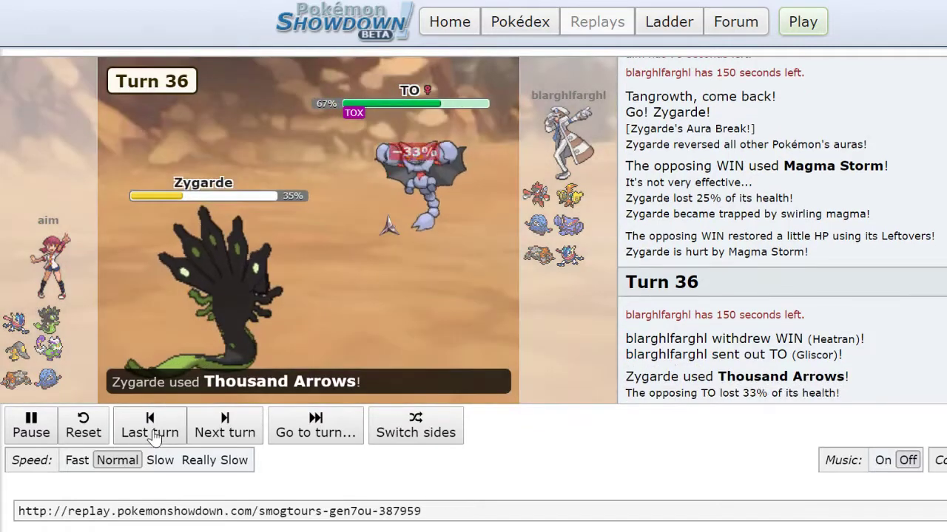
click(154, 438)
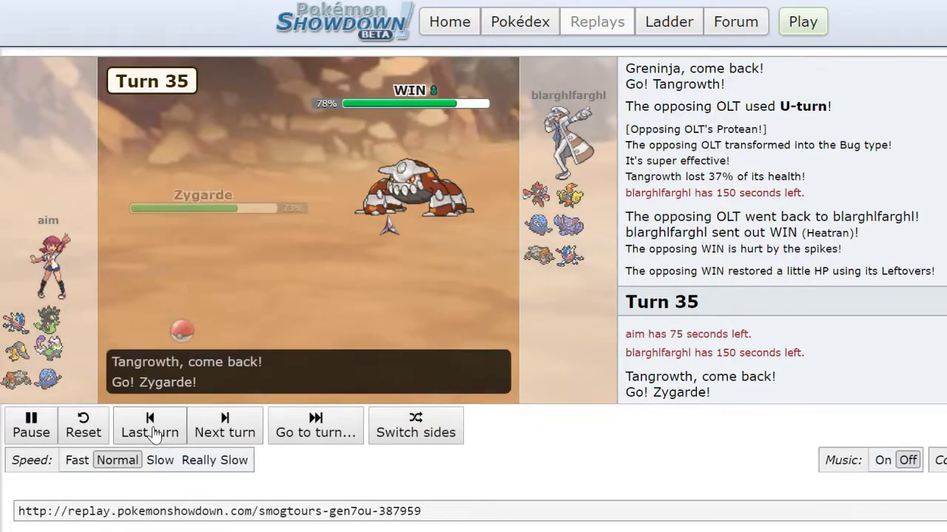
click(154, 435)
click(153, 435)
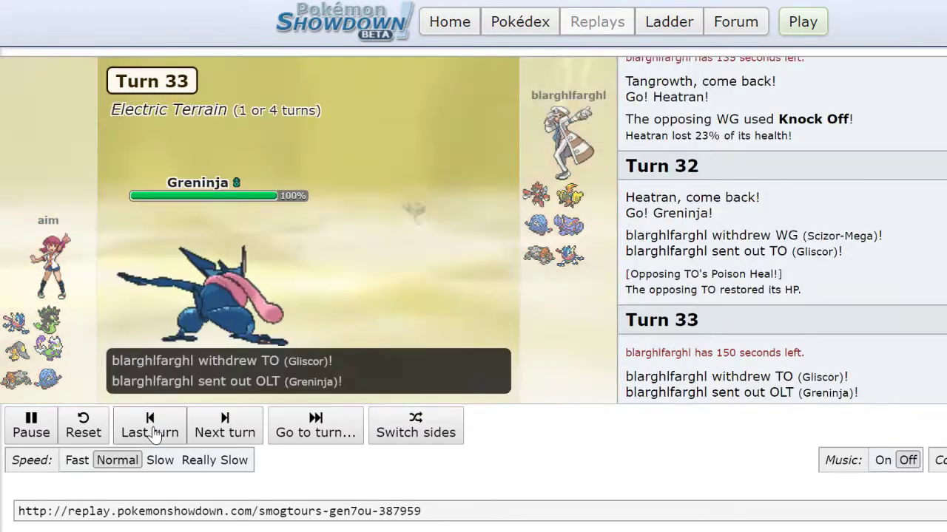
click(153, 435)
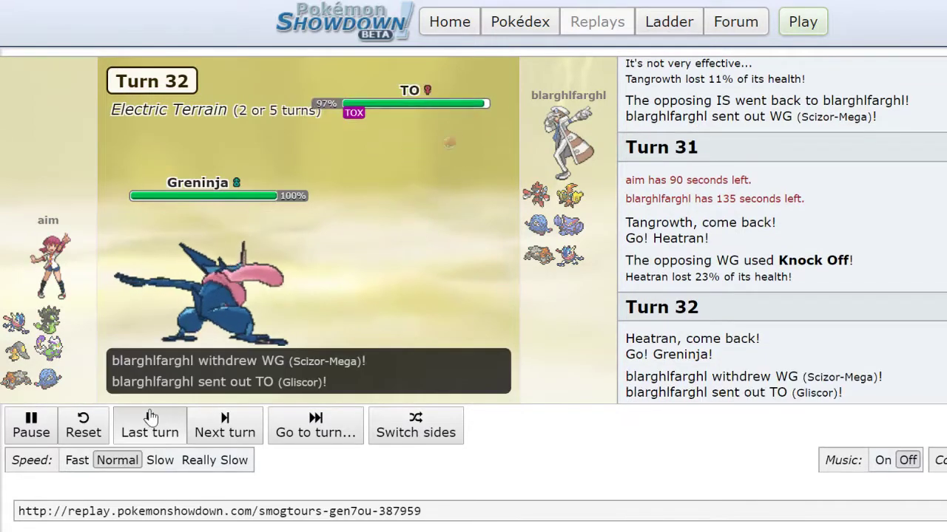
click(151, 421)
click(155, 420)
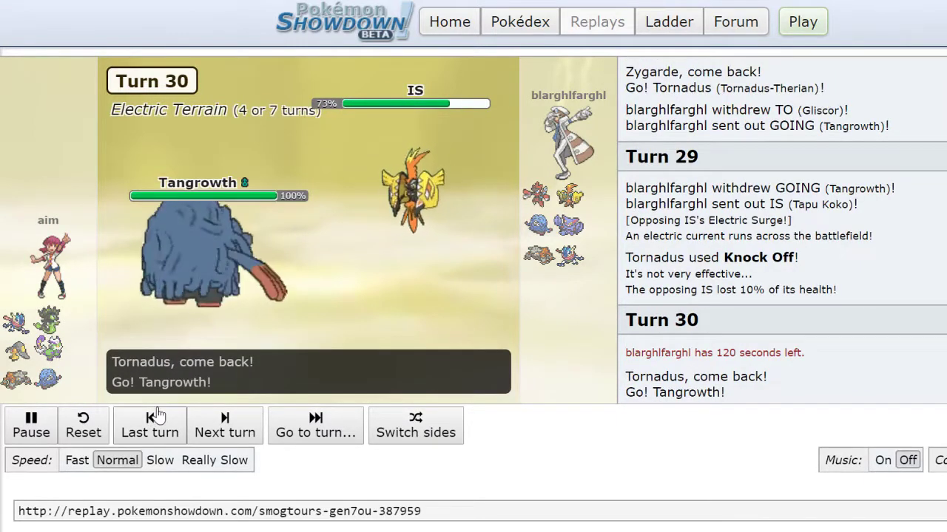
click(150, 421)
click(150, 422)
click(151, 422)
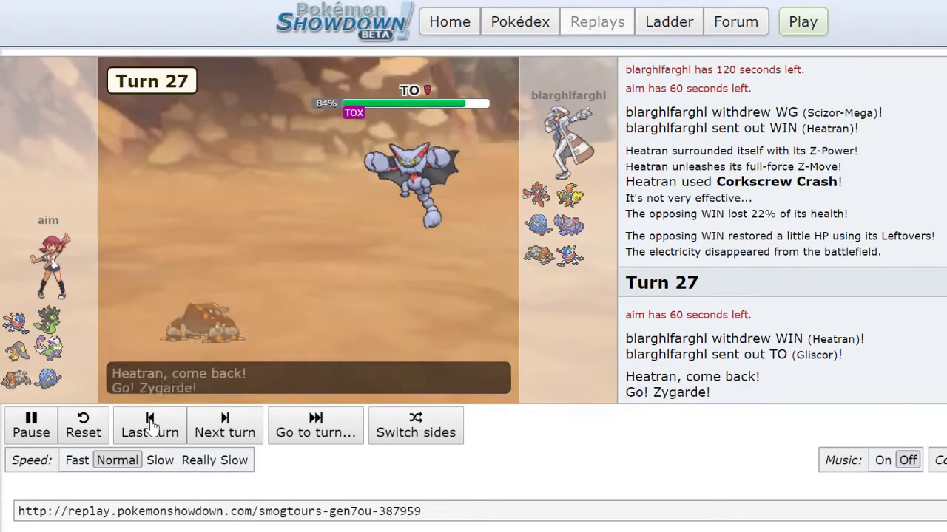
click(151, 422)
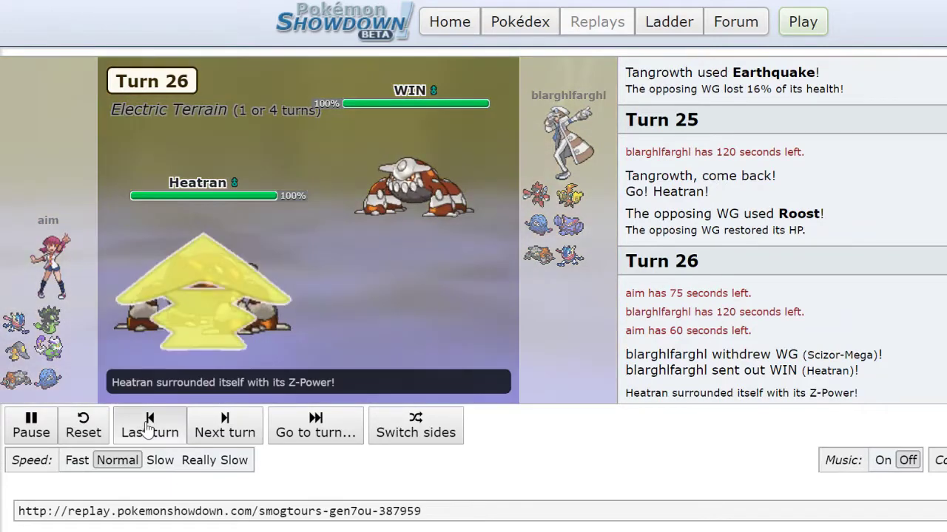
click(148, 427)
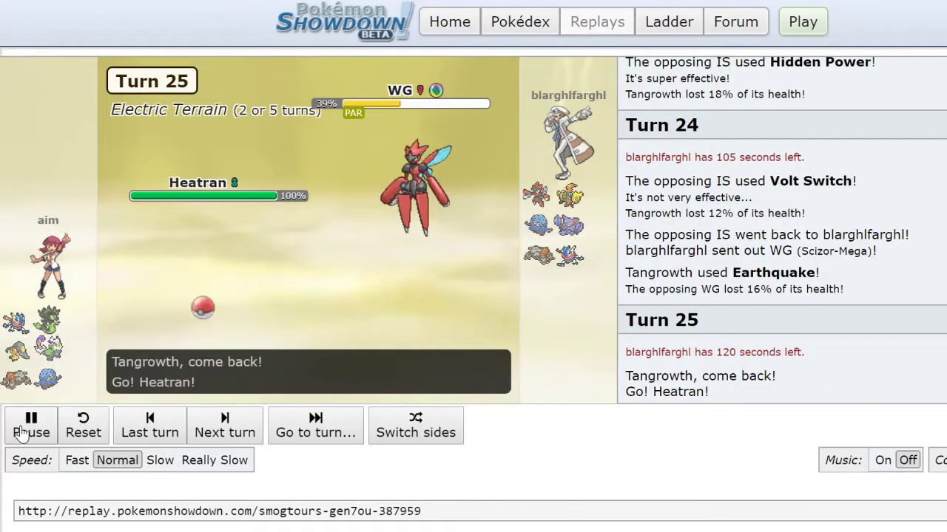
Play through turns 25–27, pausing as the opposing Heatran comes in and as Zygarde switches in.
click(25, 435)
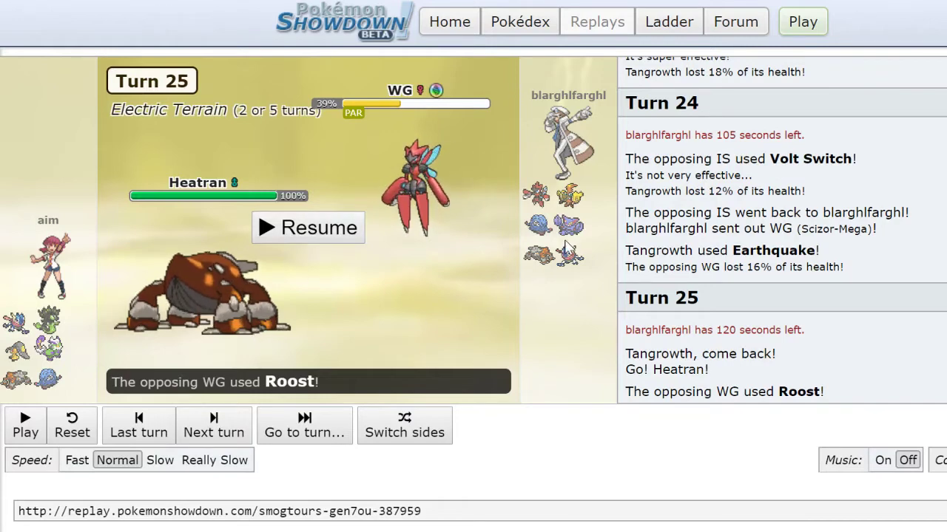
click(331, 235)
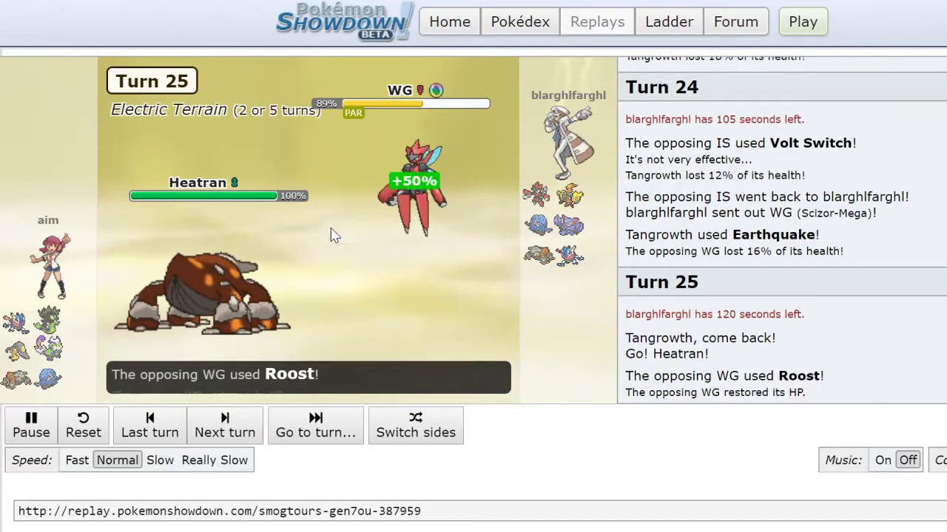
click(36, 432)
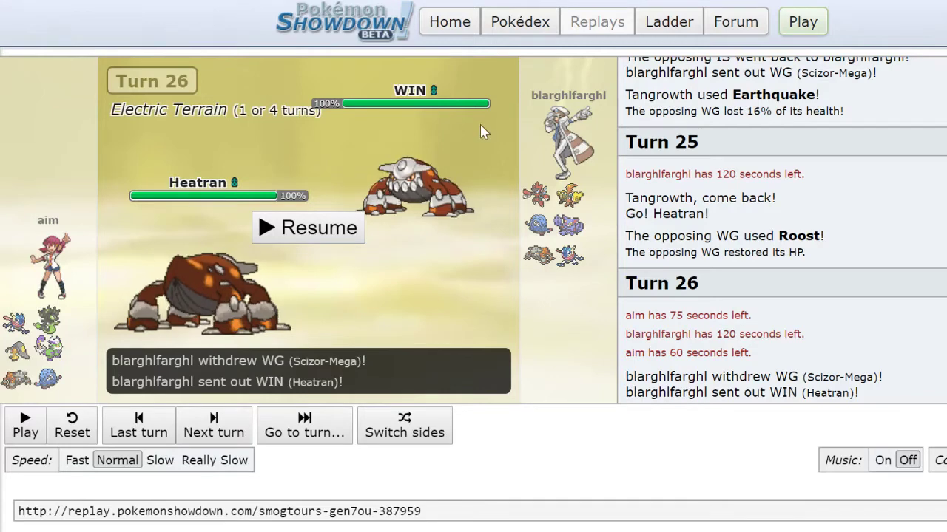
click(312, 246)
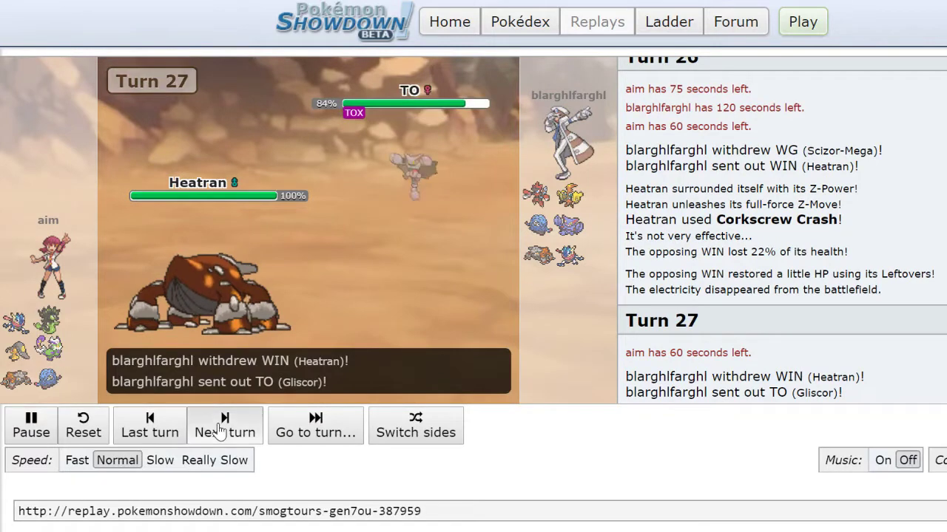
click(32, 428)
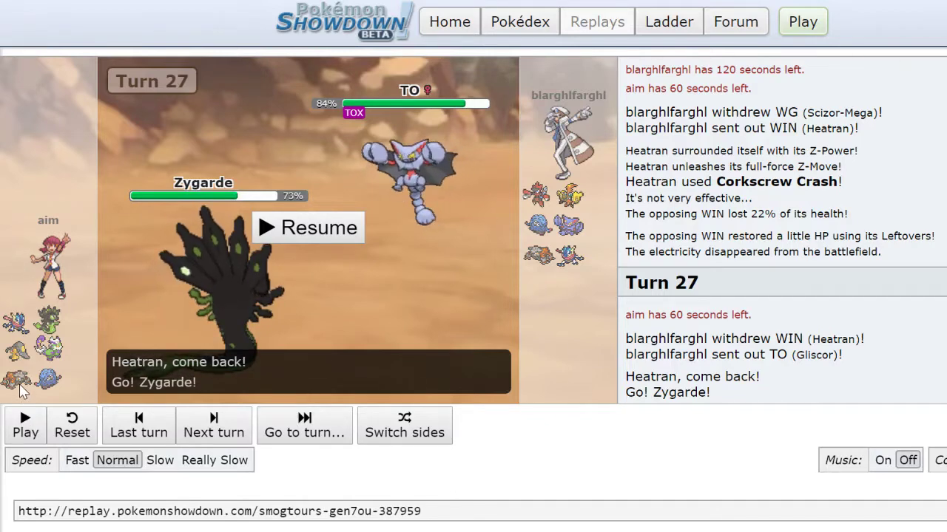
click(336, 236)
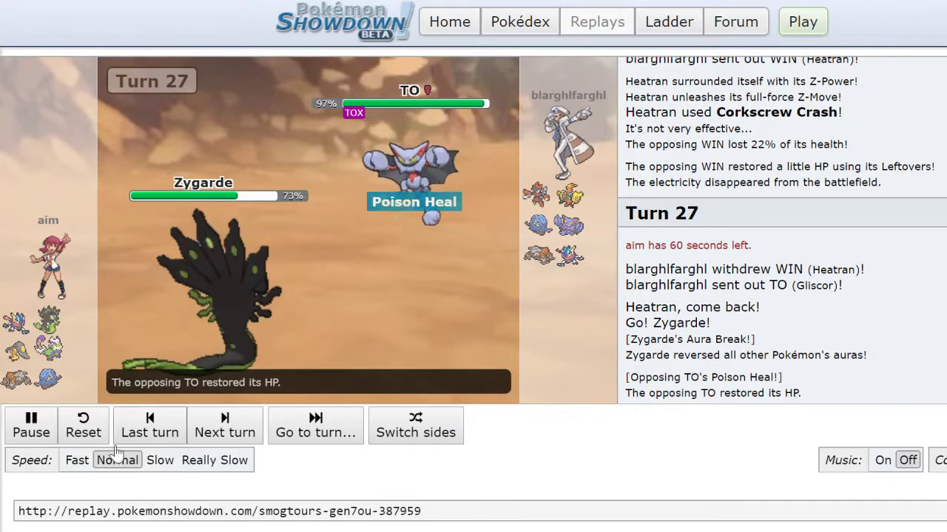
click(34, 433)
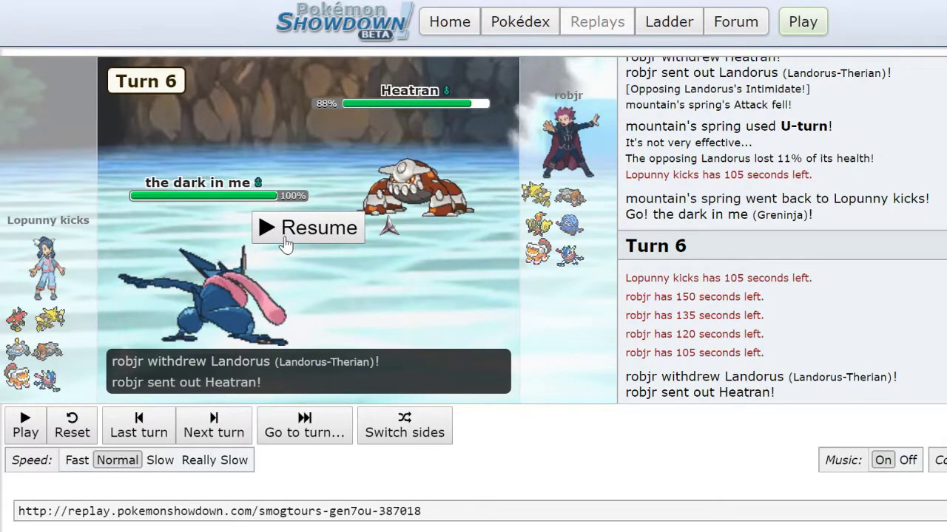
Play the second replay with music off at Fast speed, selecting the opponent's name after Calm Mind.
click(304, 229)
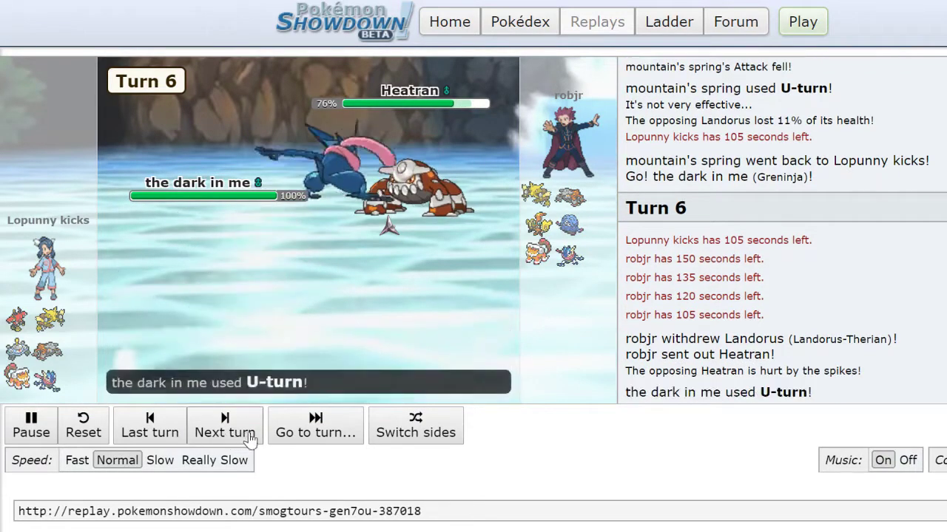
click(909, 460)
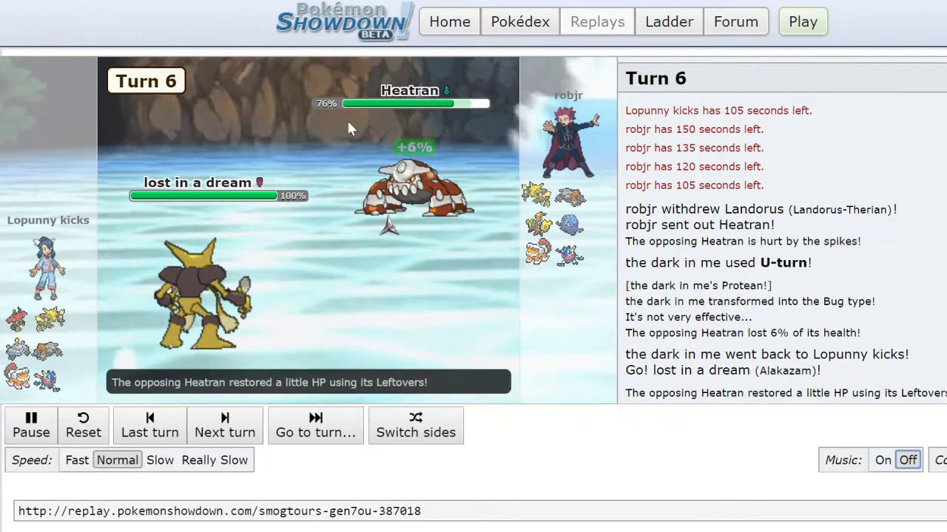
click(26, 433)
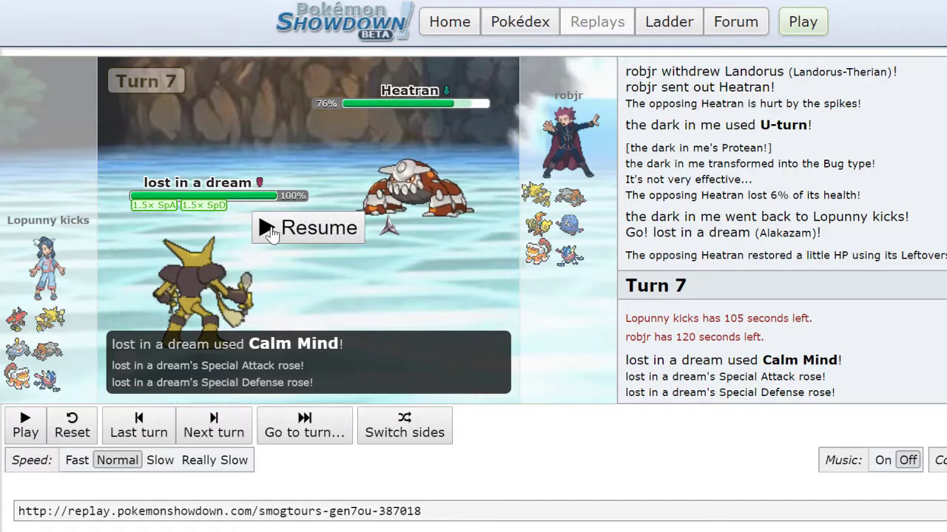
double_click(560, 95)
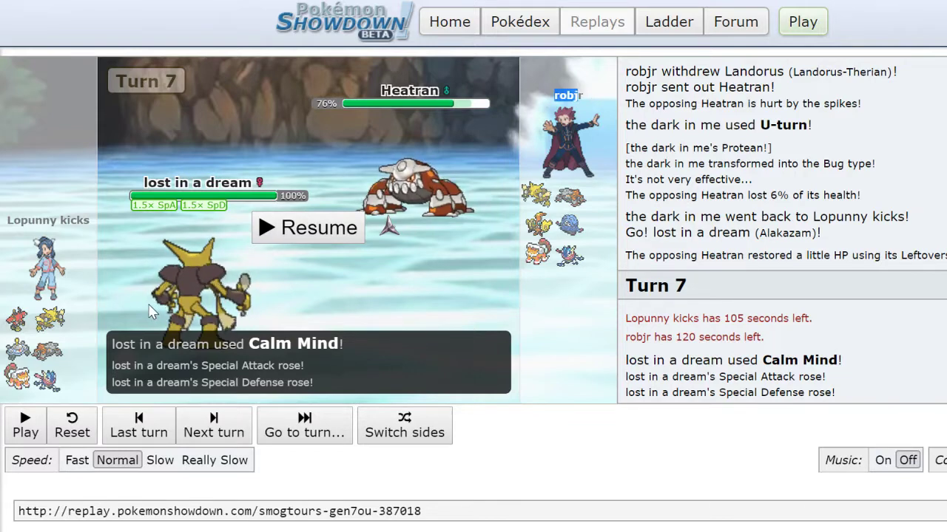
click(294, 230)
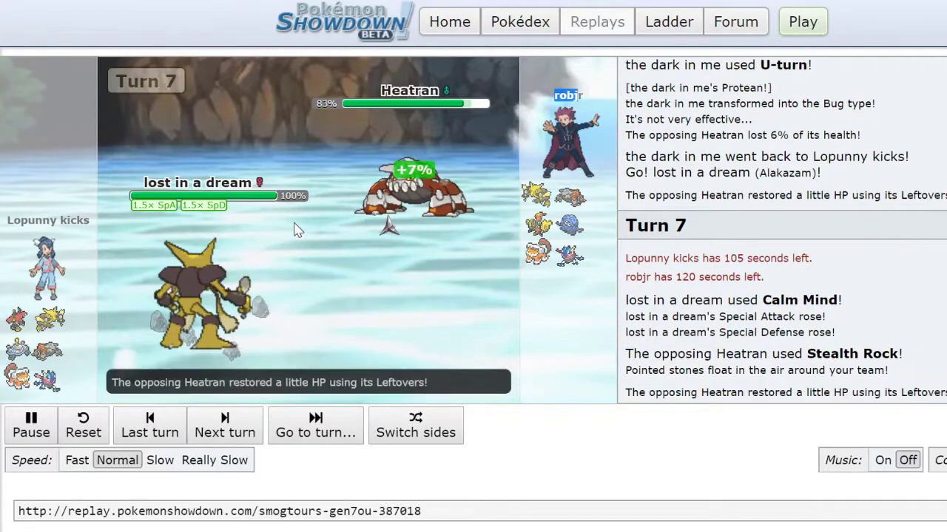
click(78, 463)
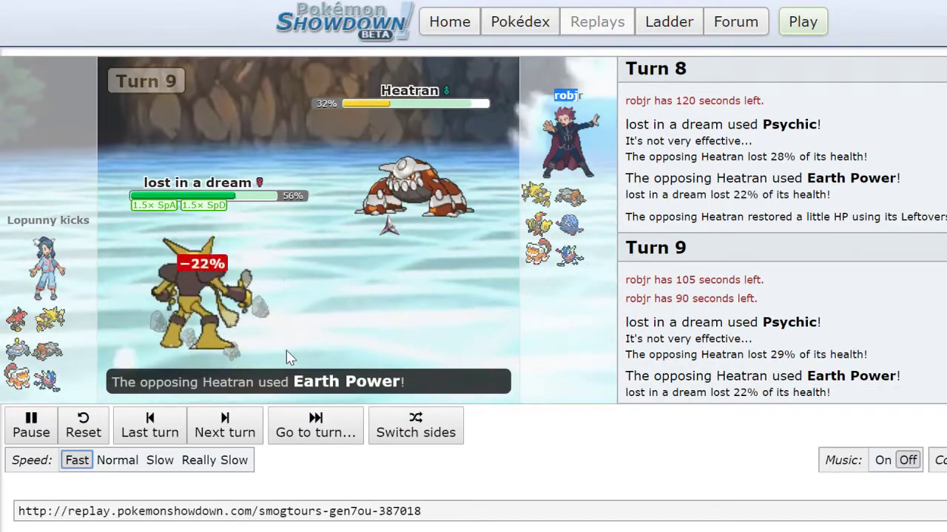
Pause at Turn 9, then play on until Heatran faints and Landorus comes in at Turn 13.
click(37, 427)
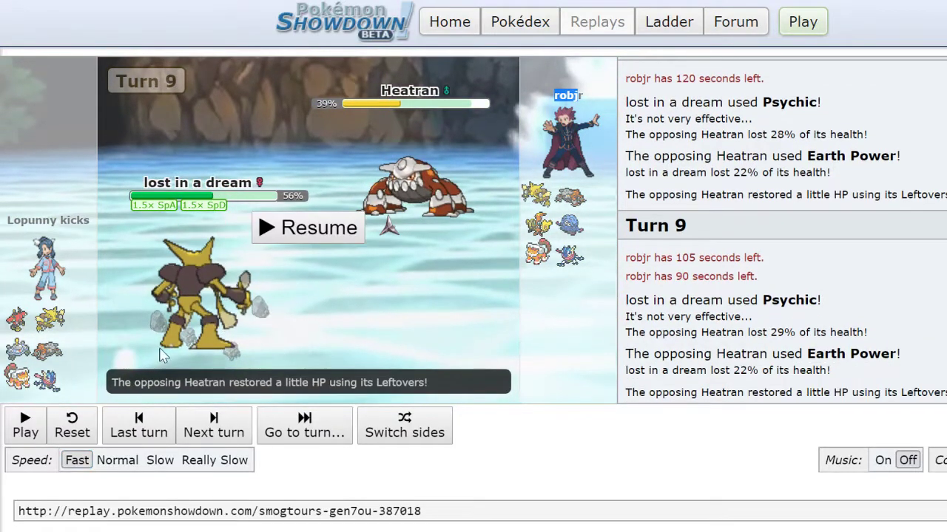
click(453, 125)
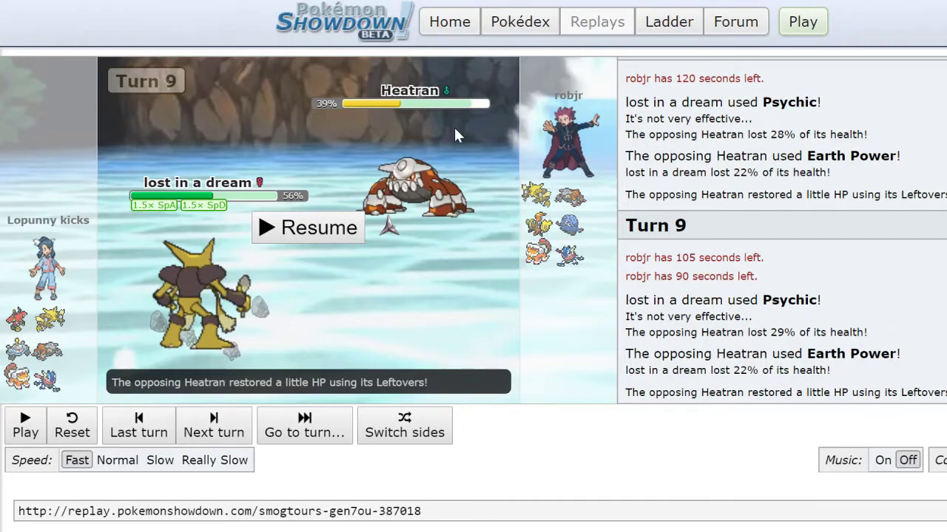
click(303, 235)
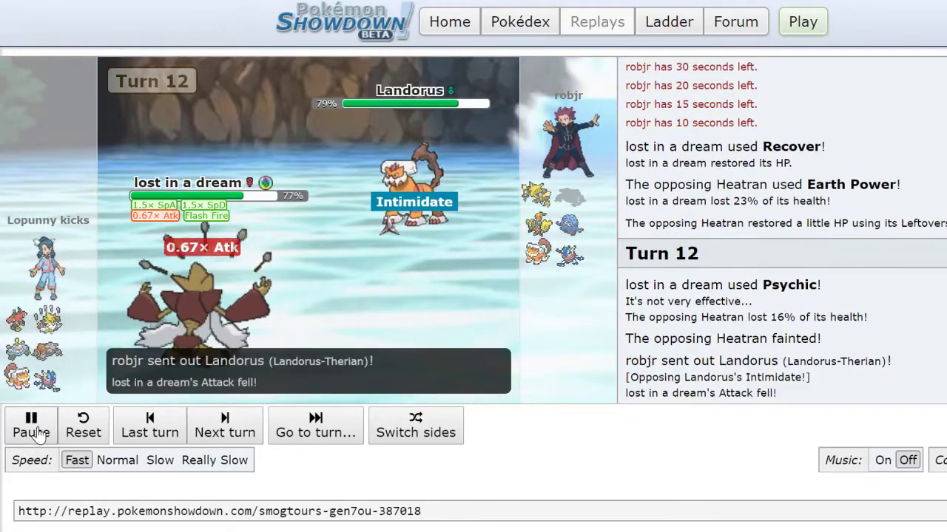
click(34, 434)
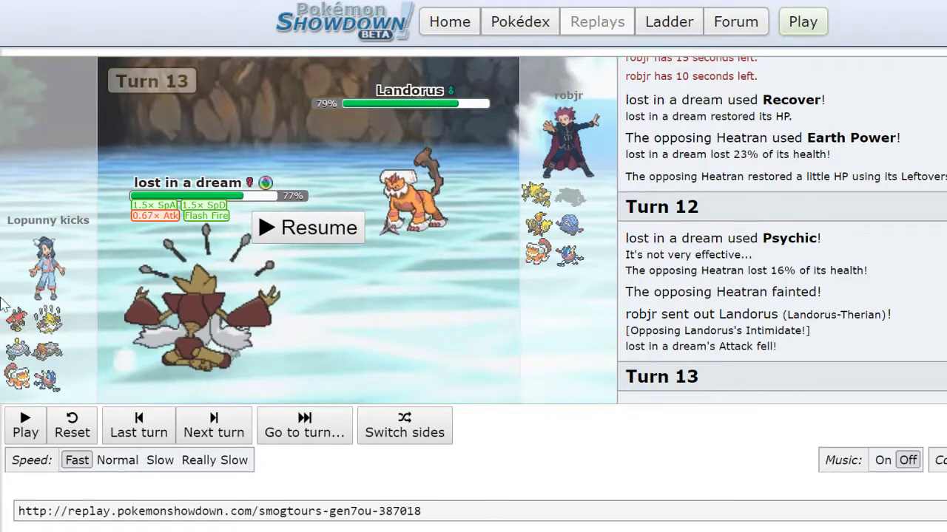
drag(63, 385, 2, 231)
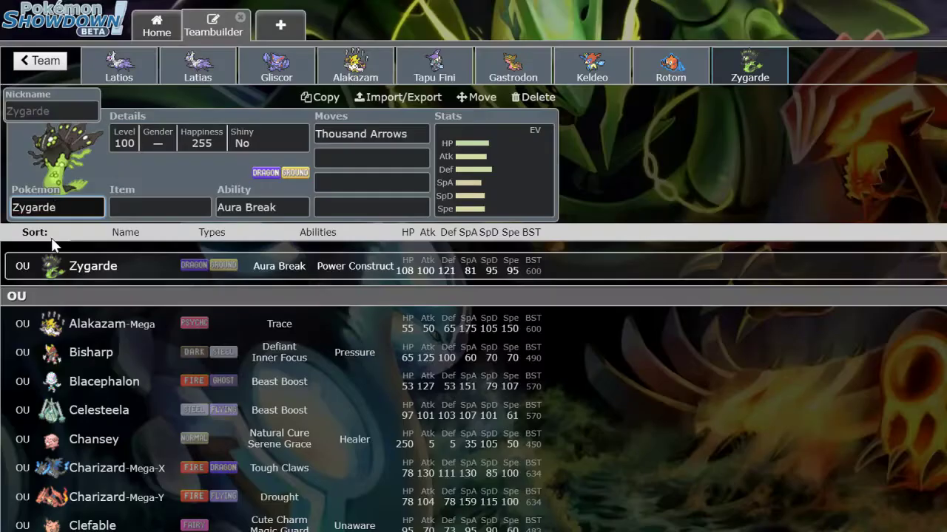
Scroll the Pokémon list, then return to the tran answers team starting with Mega Latios and Mega Latias.
scroll(477, 344, down, 3)
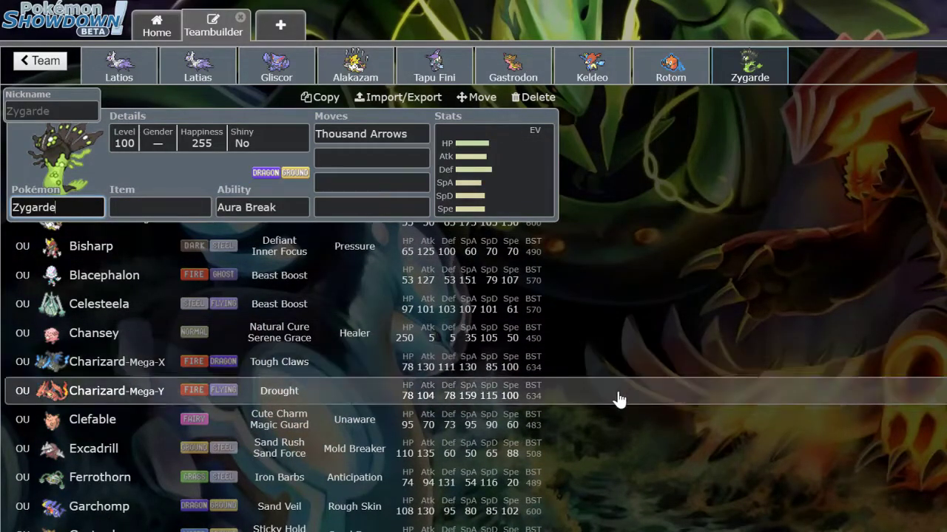
scroll(634, 481, down, 3)
scroll(634, 480, down, 5)
scroll(634, 481, down, 5)
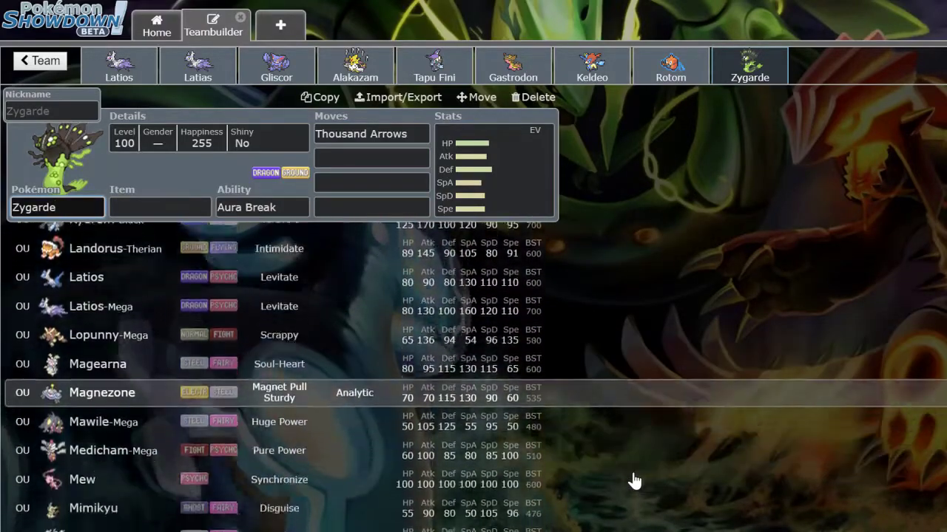
scroll(633, 480, up, 15)
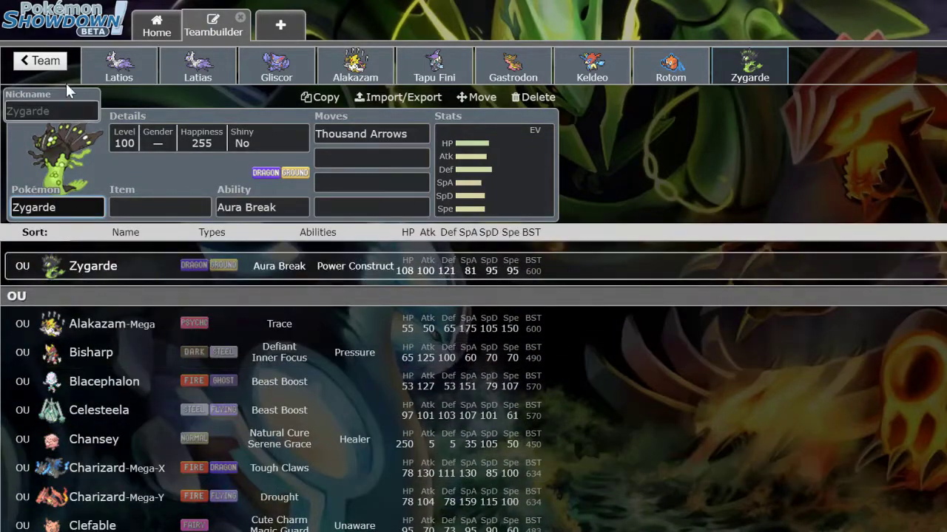
click(44, 61)
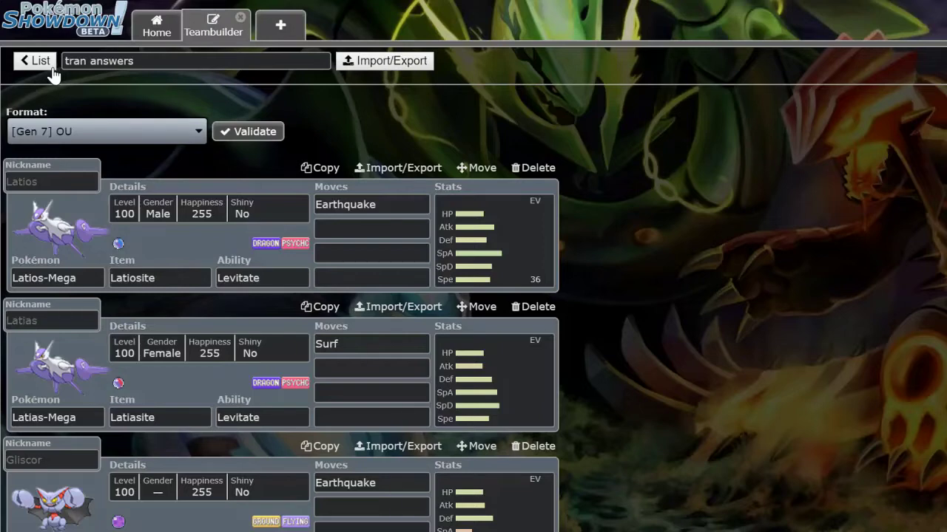
Go via Home back to the teambuilder's comp analysis folder listing the tran and tran answers teams.
click(26, 62)
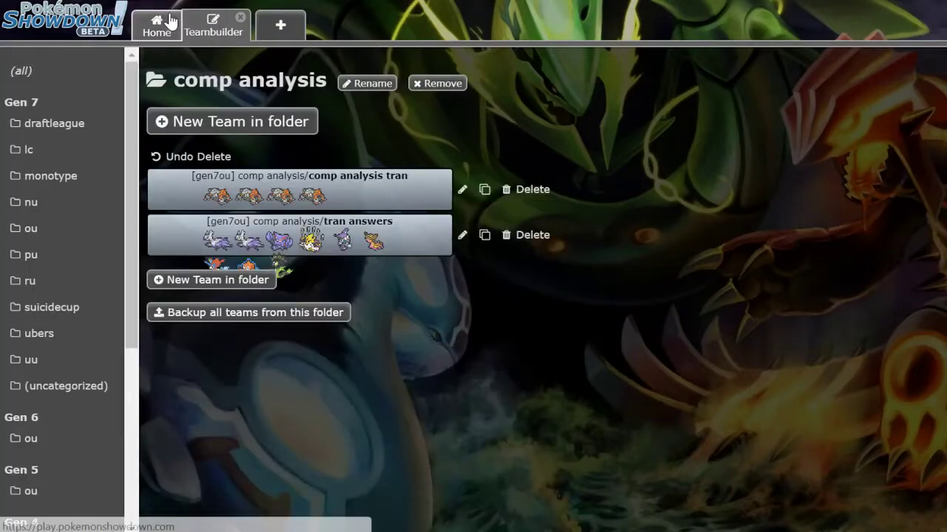
click(154, 27)
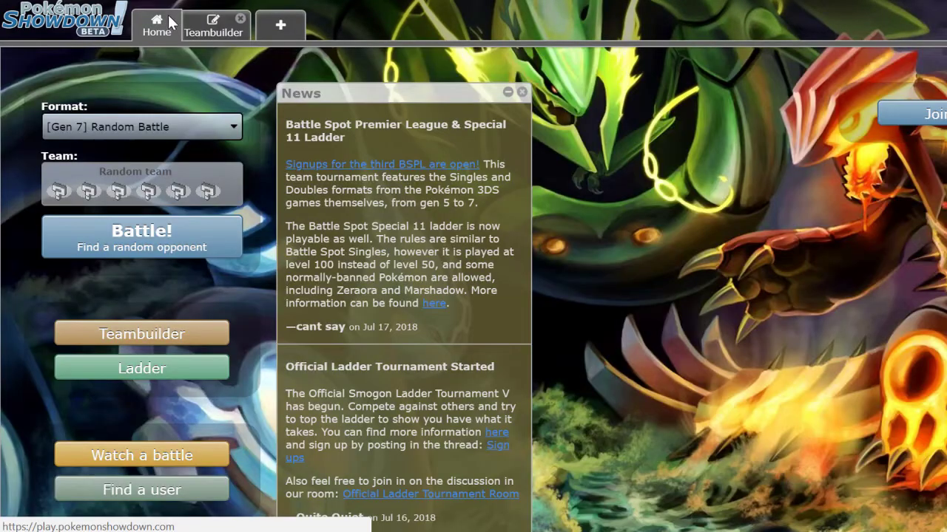
click(188, 342)
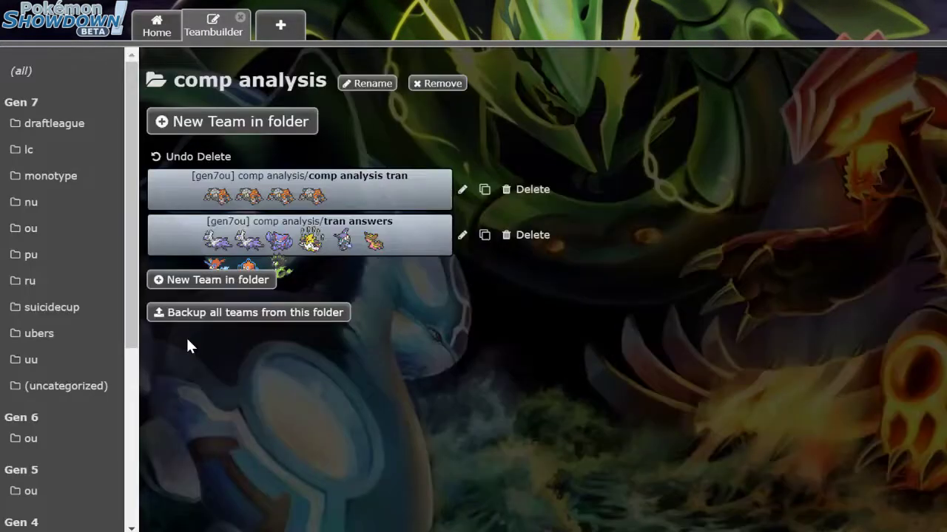